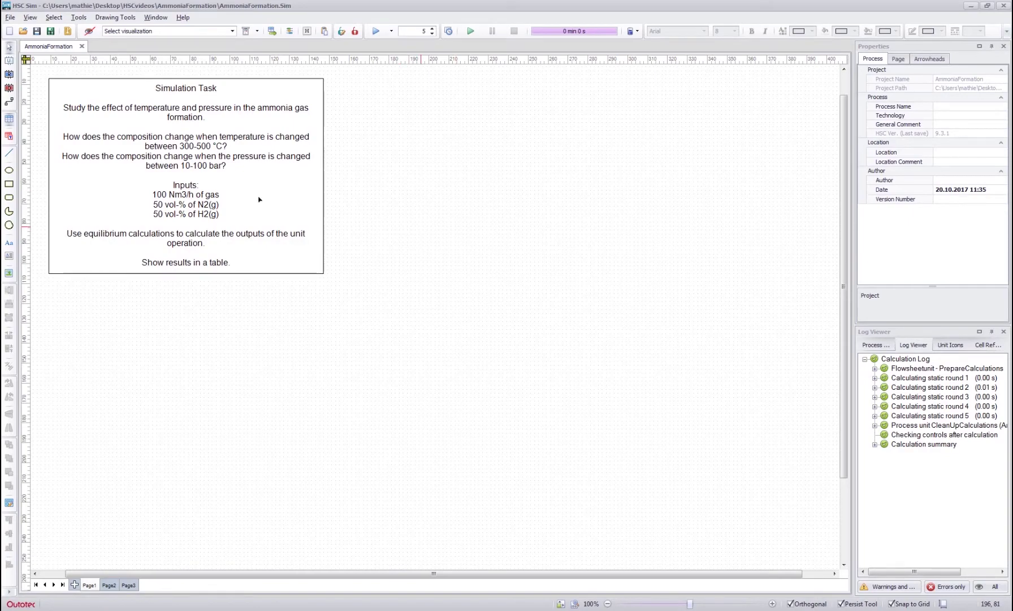
left_click(79, 17)
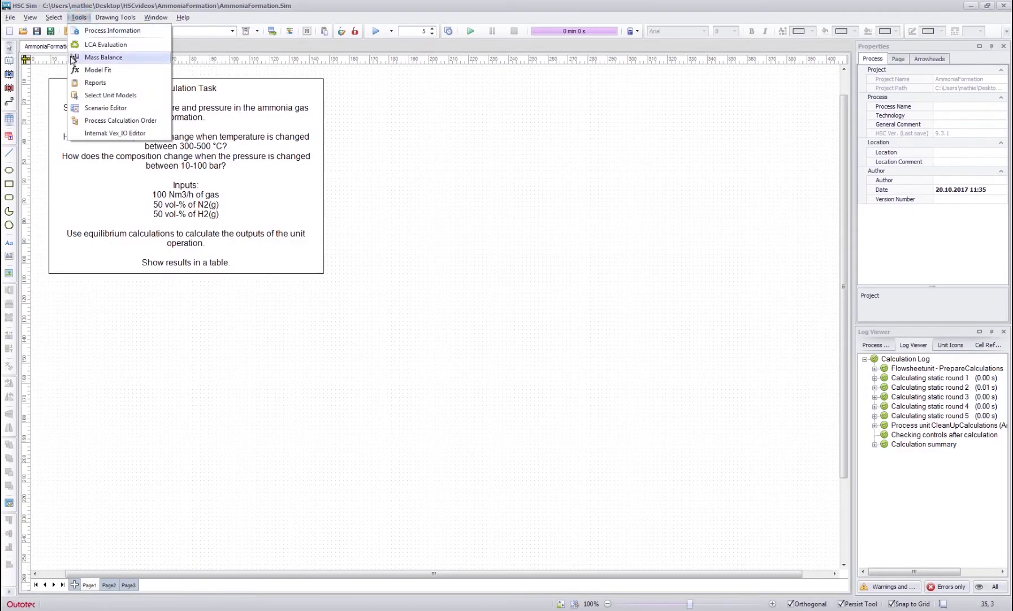
left_click(99, 107)
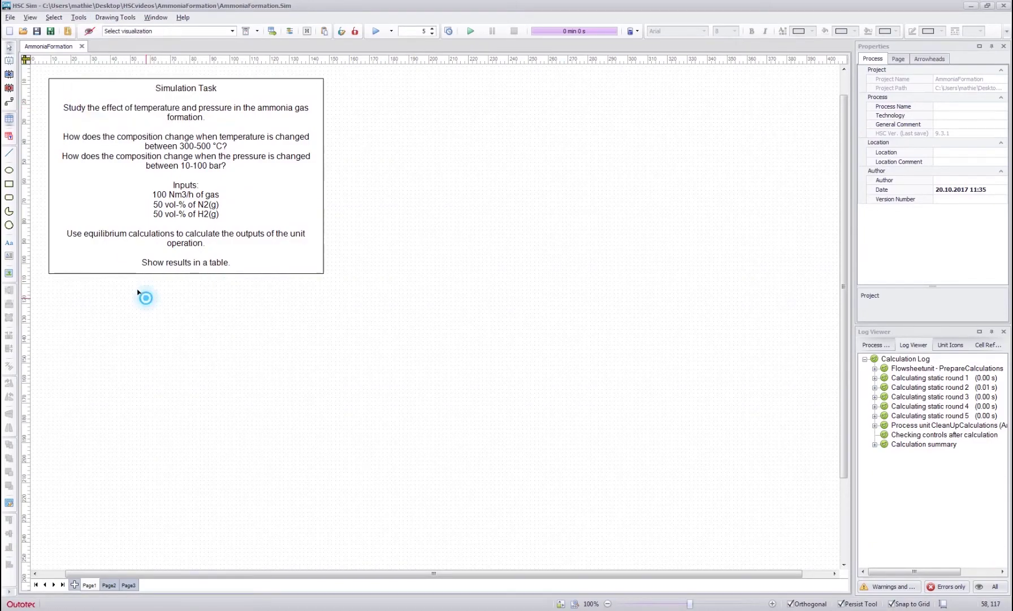
left_click(8, 120)
left_click(344, 336)
left_click(226, 351)
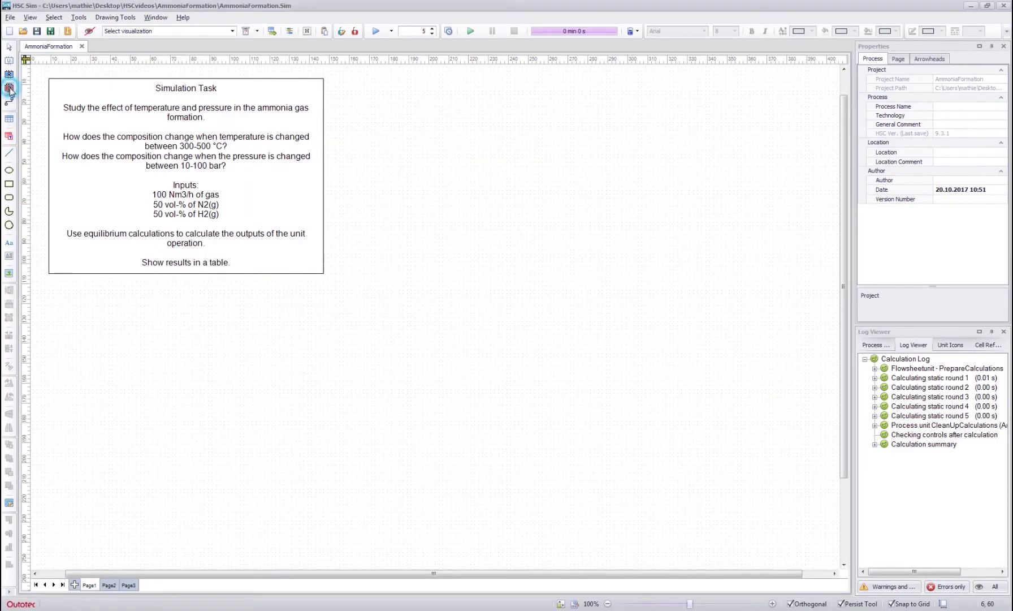
Draw a Distribution (Pyro) unit about 88 × 72 mm below the task description, with one stream entering it and one stream leaving it.
left_click(332, 337)
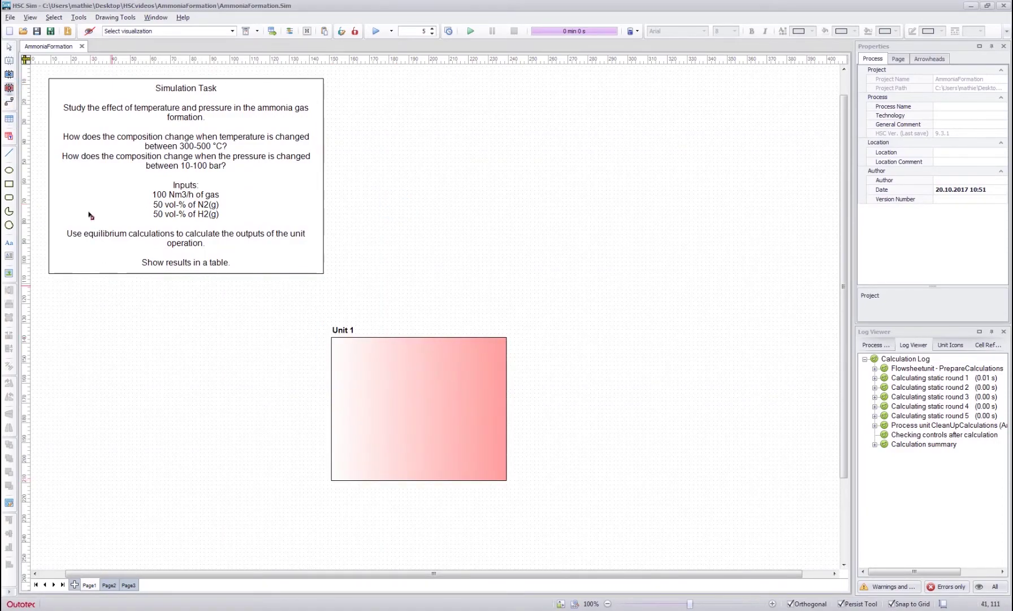
left_click(9, 102)
left_click_drag(192, 416, 329, 415)
left_click_drag(509, 416, 625, 419)
Rename the process unit on the flowsheet as Ammonia Reactor.
double_click(343, 329)
type("A")
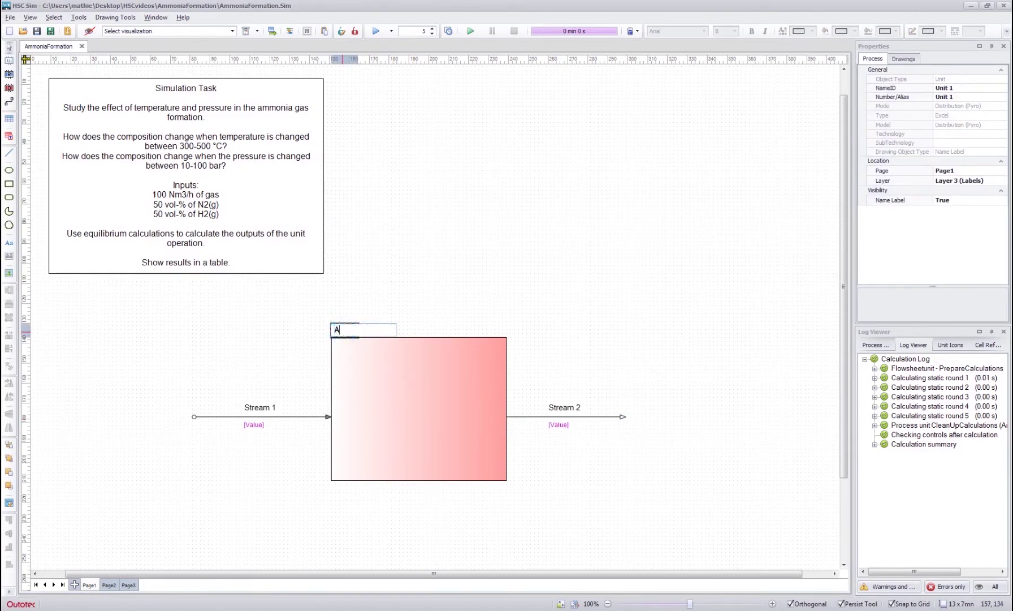
type("mmonia Reactor")
Rename the stream entering the reactor as Input Gas and the stream leaving it as Process Gas.
left_click(259, 405)
left_click(257, 402)
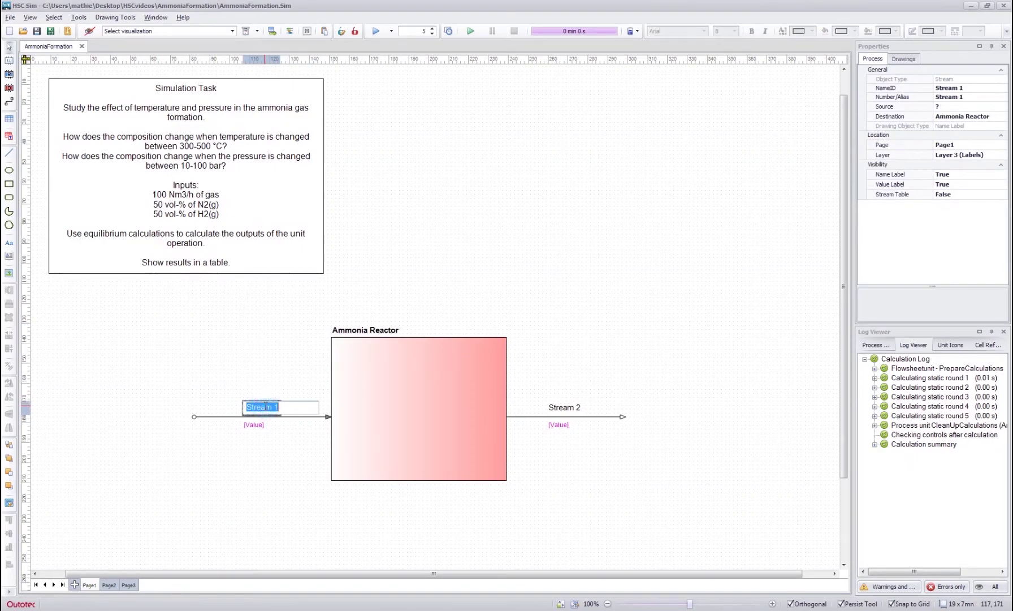
type("Input Gas")
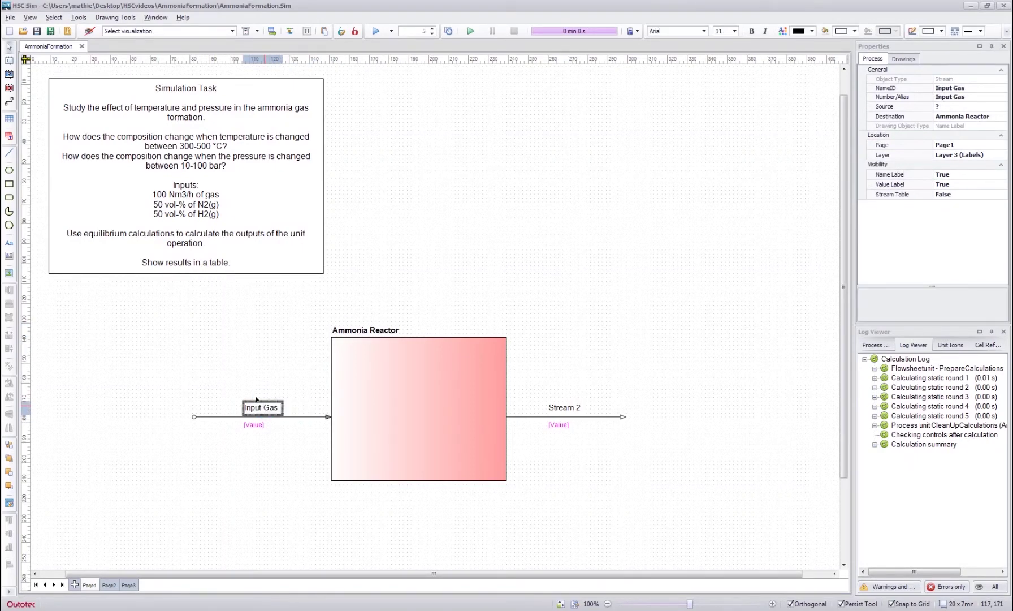
left_click(563, 407)
left_click(563, 407)
type("Process Gas")
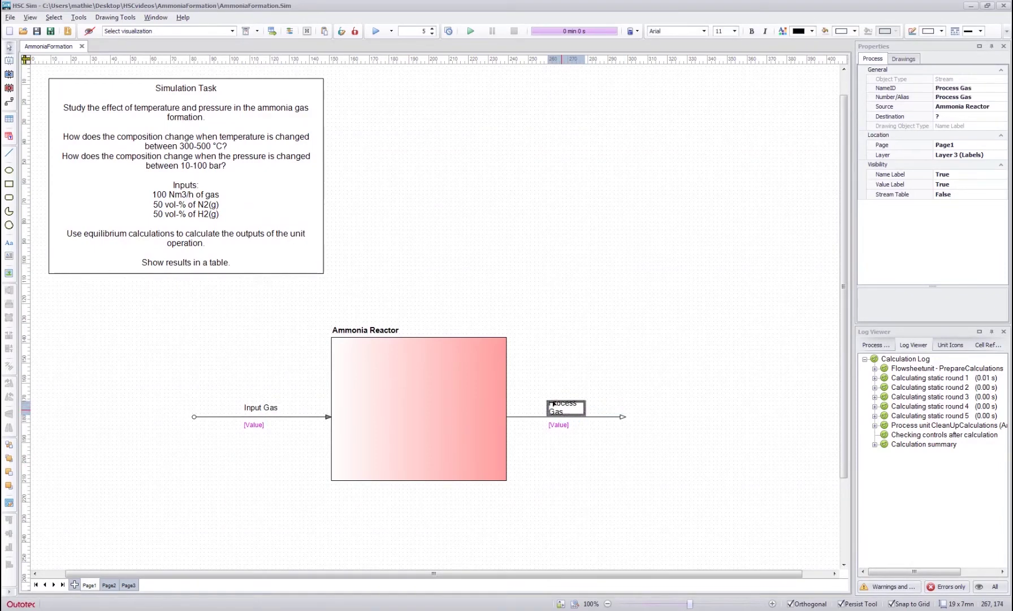
left_click(557, 280)
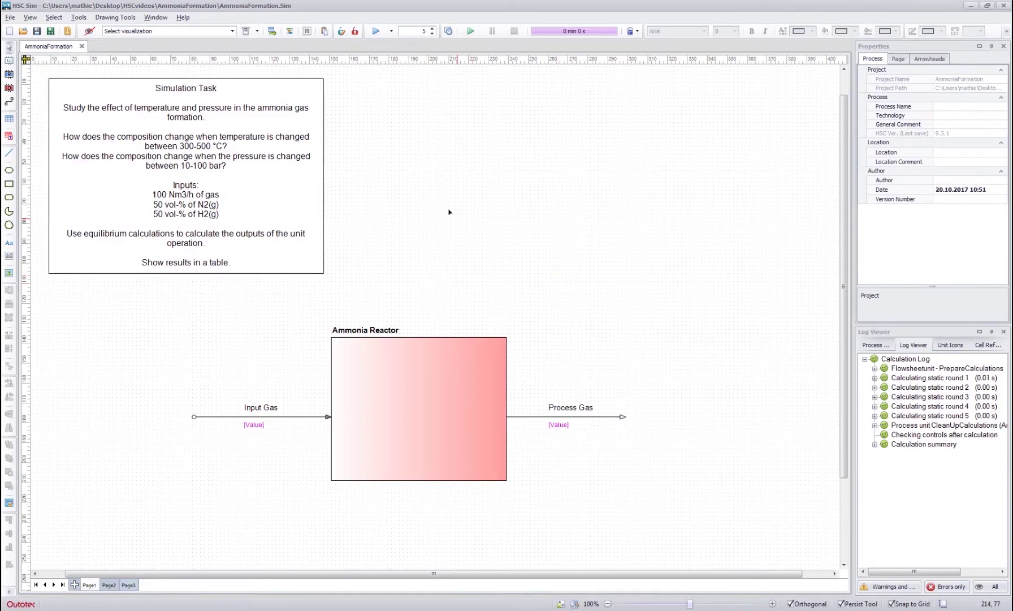
Open the Ammonia Reactor in the unit editor and arrange the editor beside the flowsheet.
double_click(404, 407)
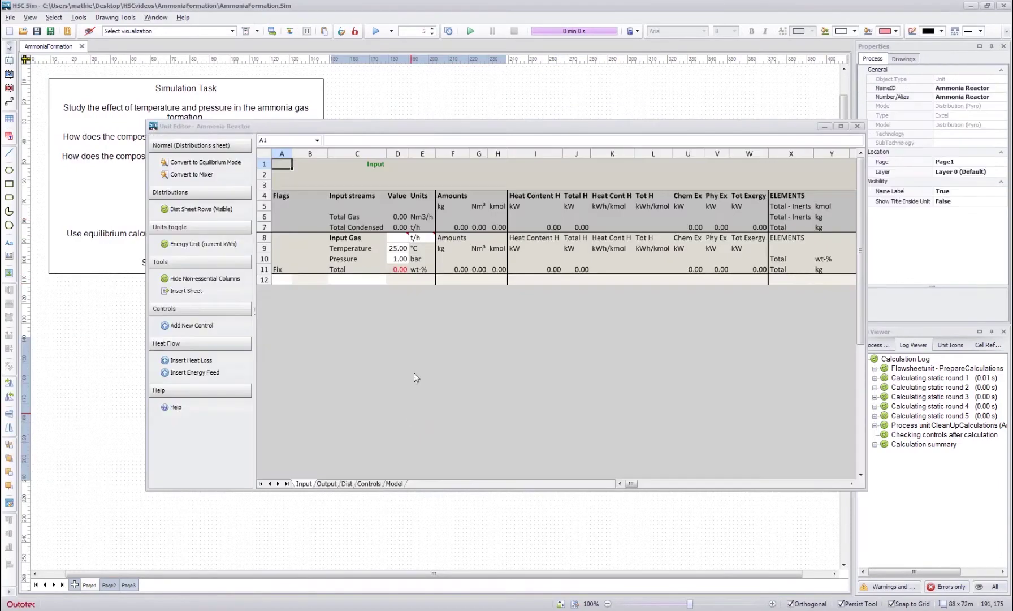
left_click_drag(489, 132, 537, 130)
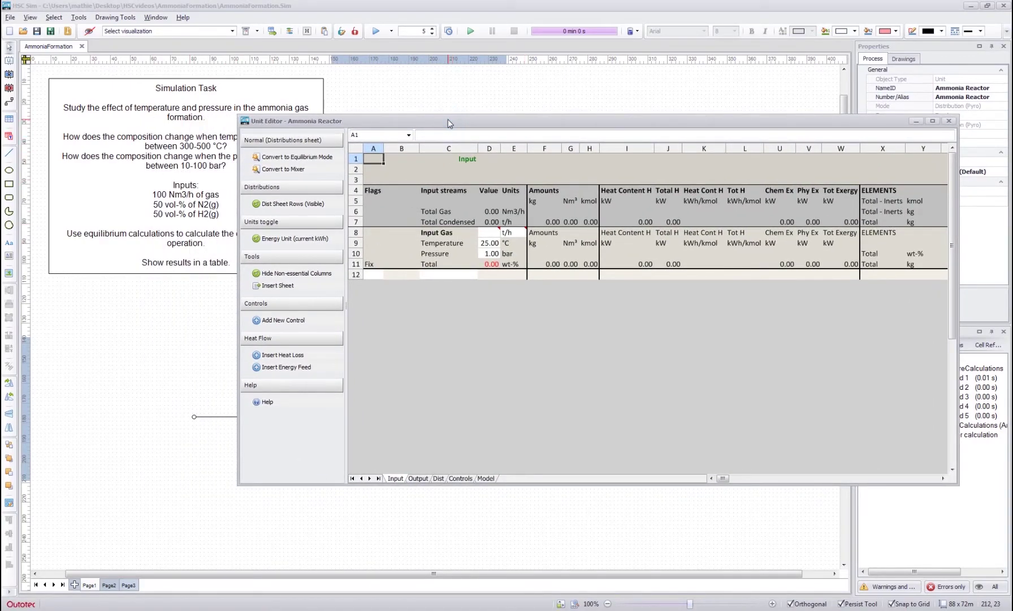
key("super+Right")
Add N2(g) and H2(g) as the species of the Input Gas stream on the Input sheet.
left_click(718, 161)
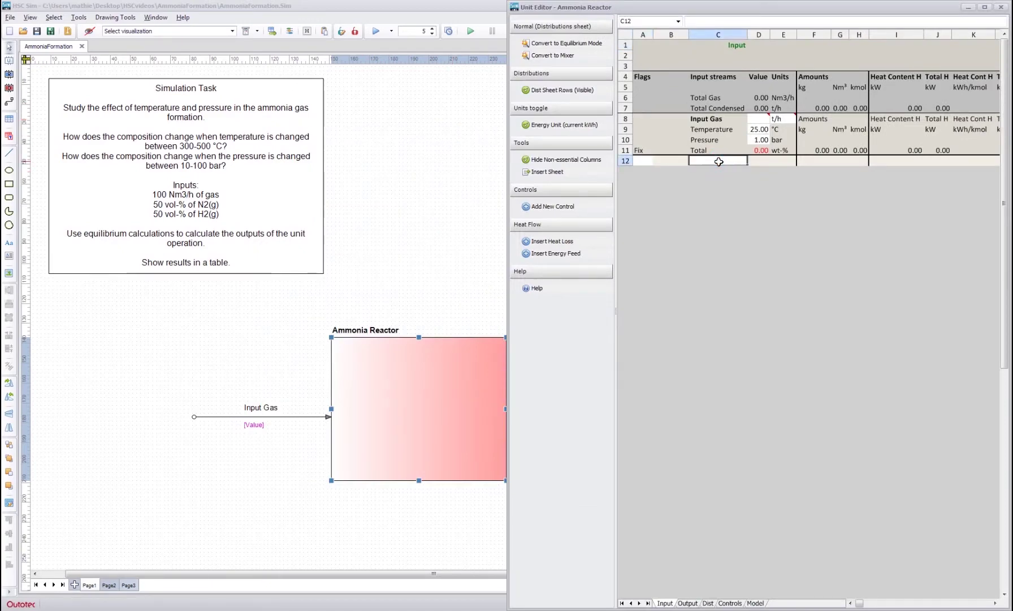
type("N2")
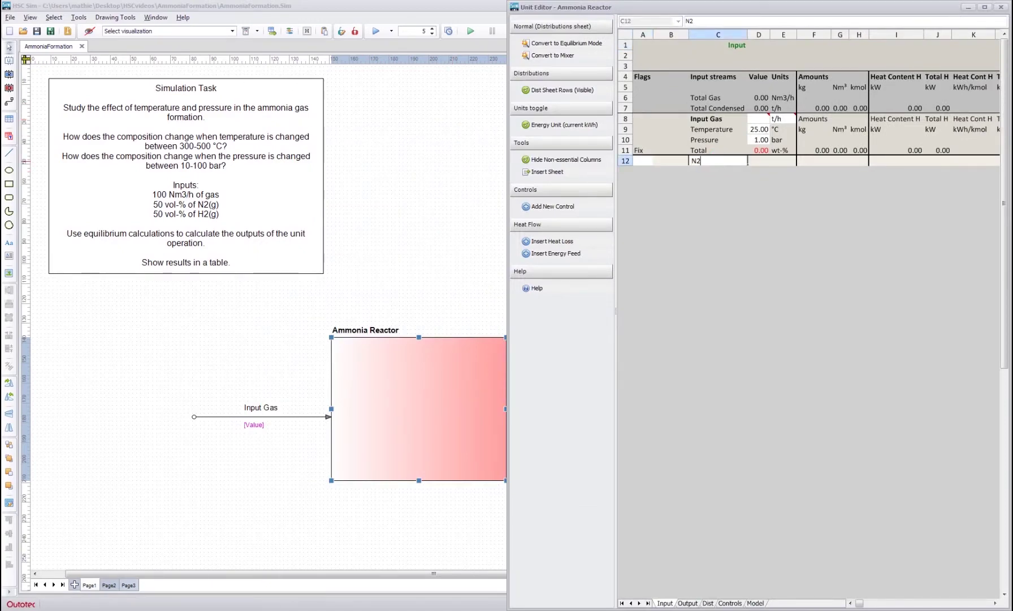
type("(g)")
key("Return")
type("H2")
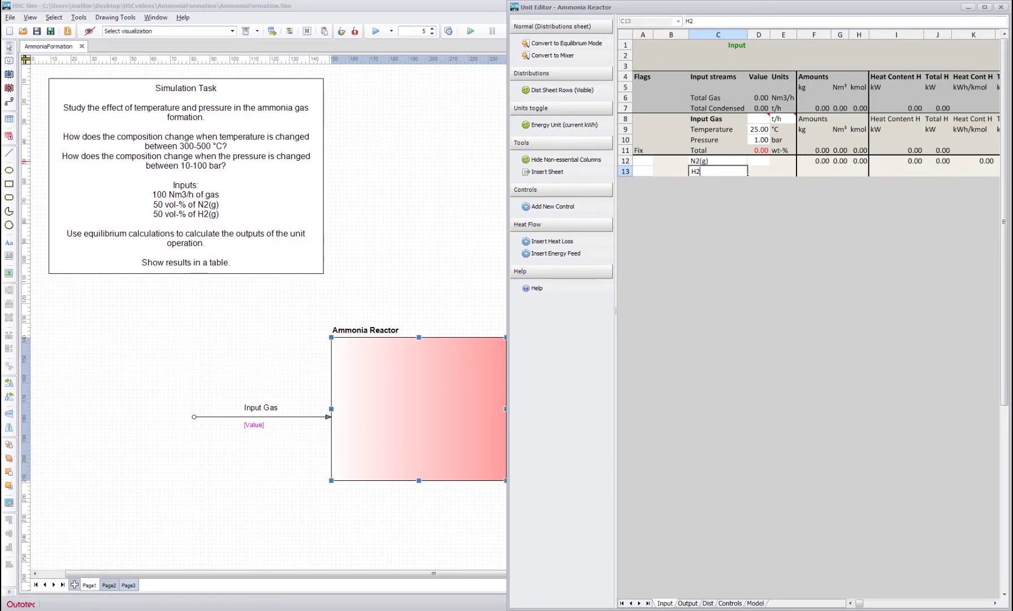
type("(h")
key("BackSpace")
key("Tab")
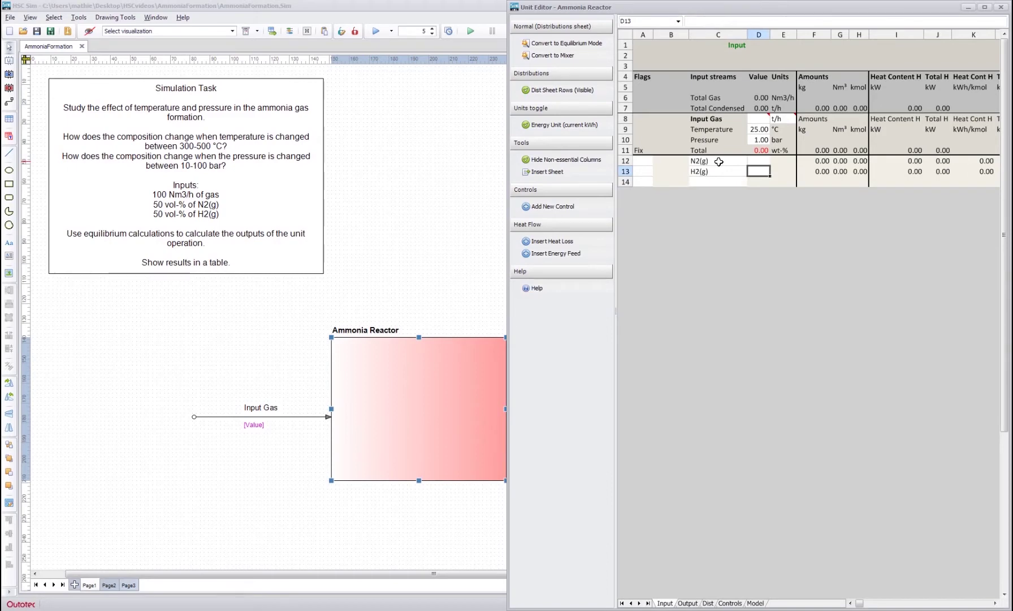
Set the amounts of H2(g) and N2(g) in the Input Gas stream to 50 each.
type("50")
key("Up")
type("50")
Set the Input Gas flow to 100 Nm³/h.
key("Up")
key("Up")
key("Up")
key("Up")
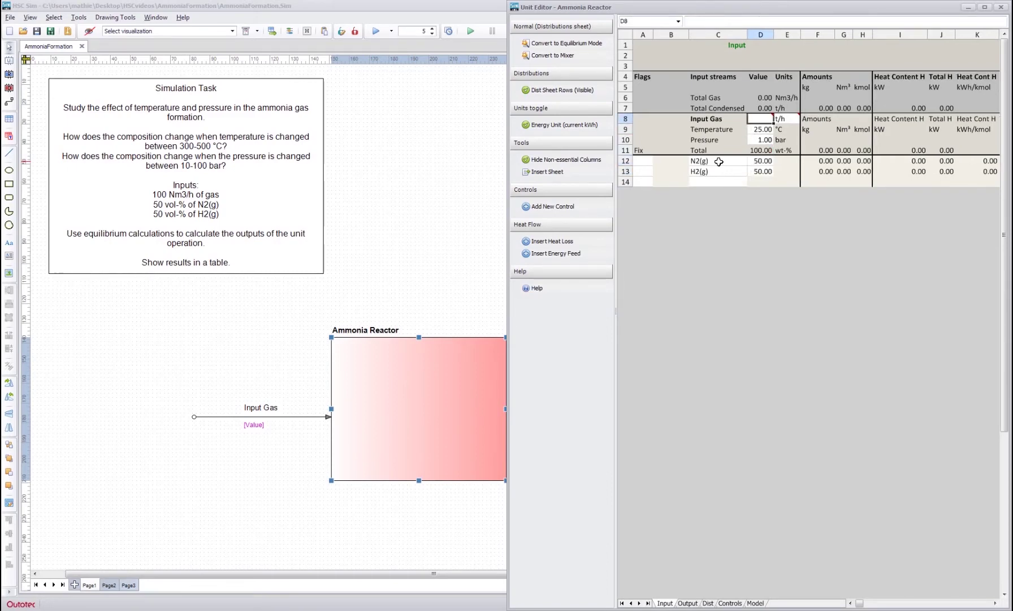
type("100")
key("Tab")
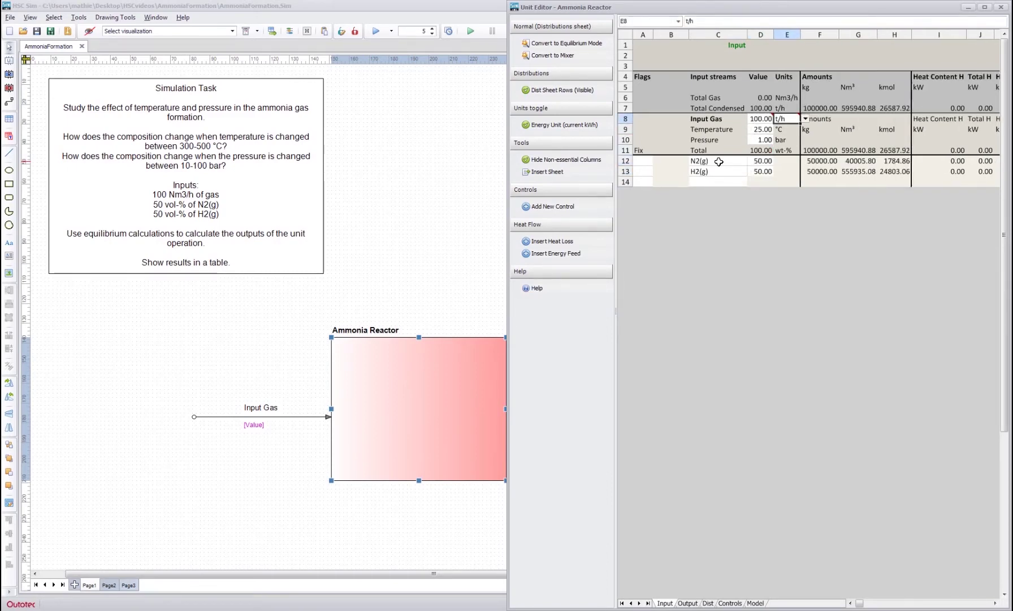
left_click(805, 119)
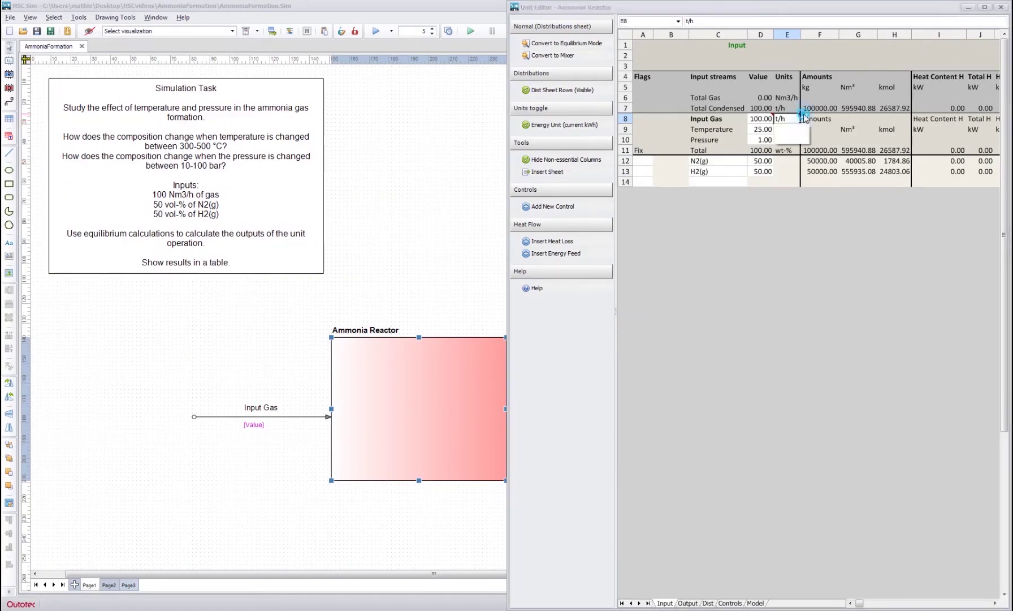
left_click(789, 139)
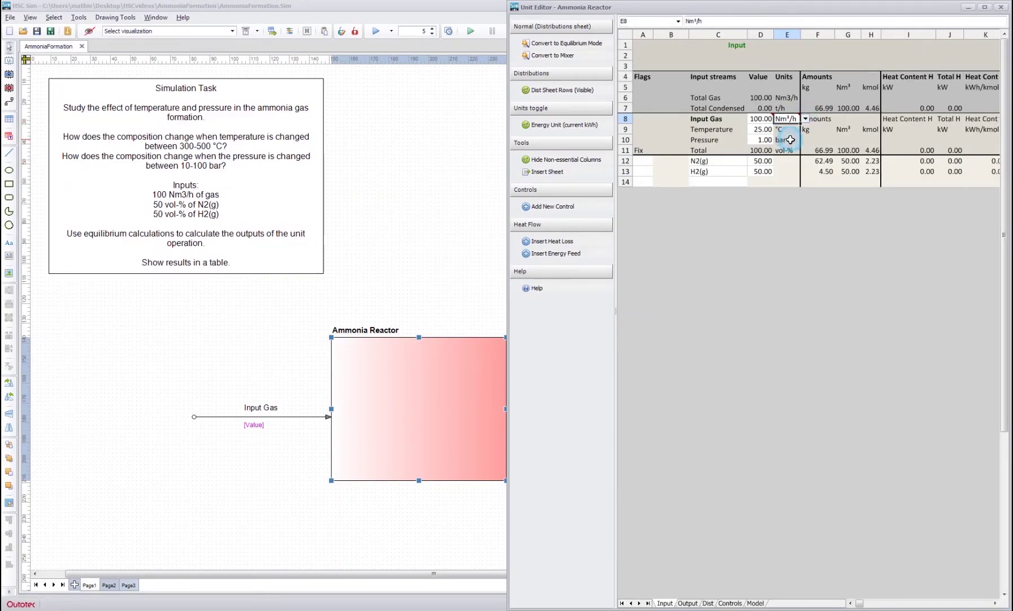
left_click(760, 129)
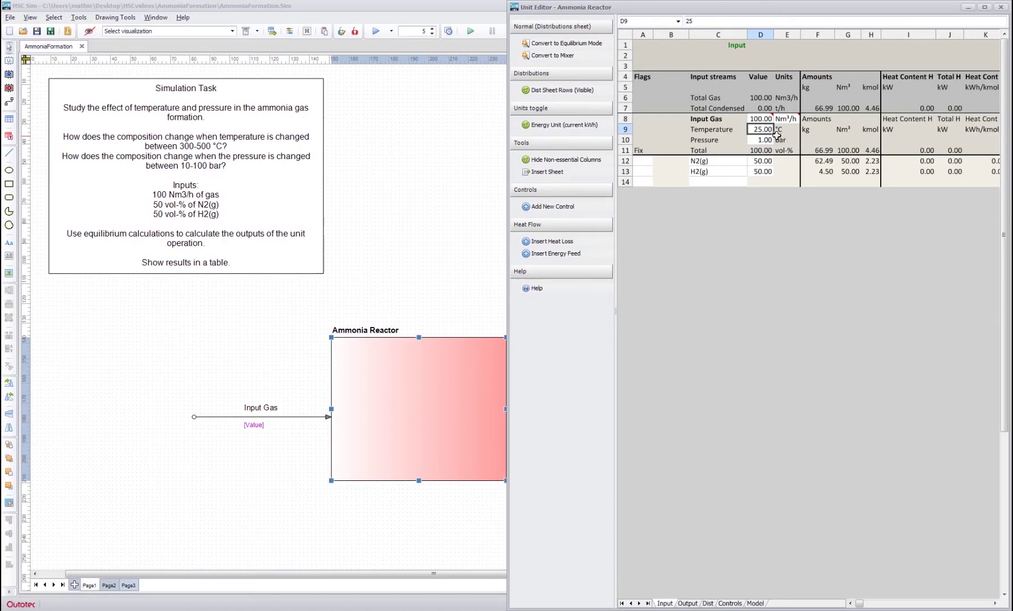
left_click(717, 149)
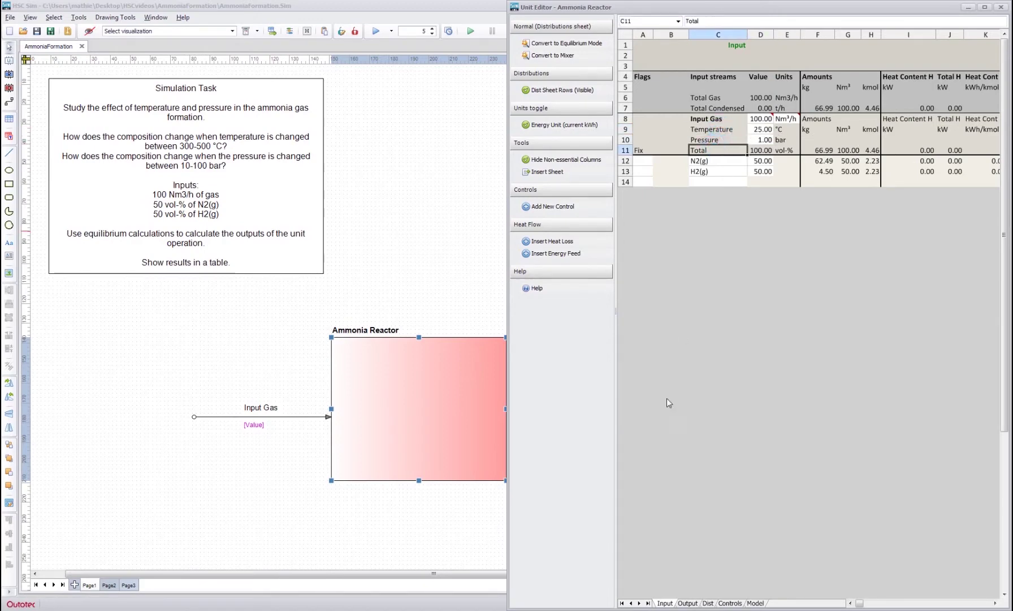
Add NH3(g), H2(g) and N2(g) as the species of the Process Gas stream on the Output sheet.
left_click(688, 602)
left_click(713, 160)
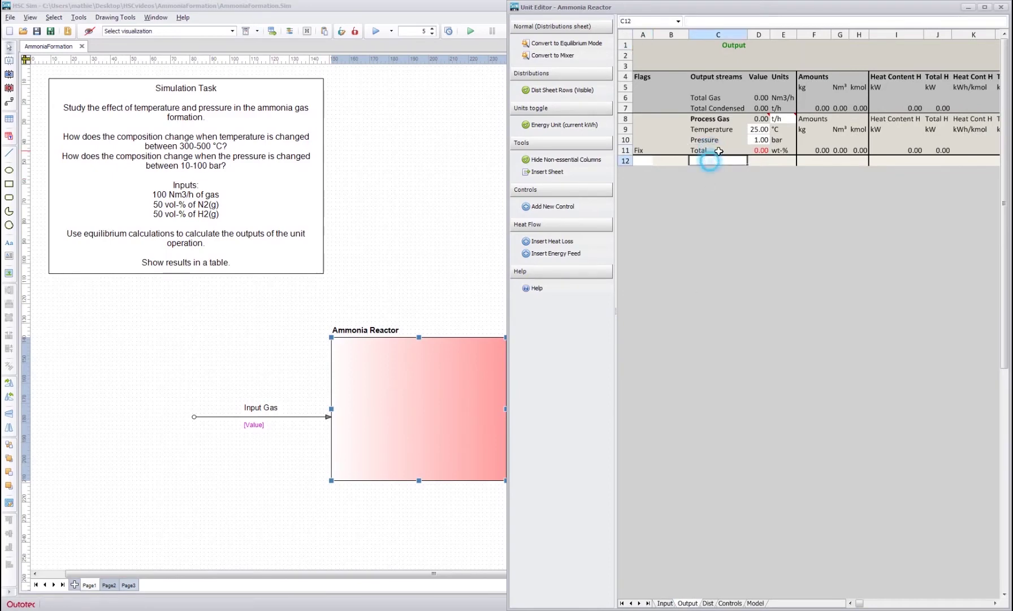
type("NH")
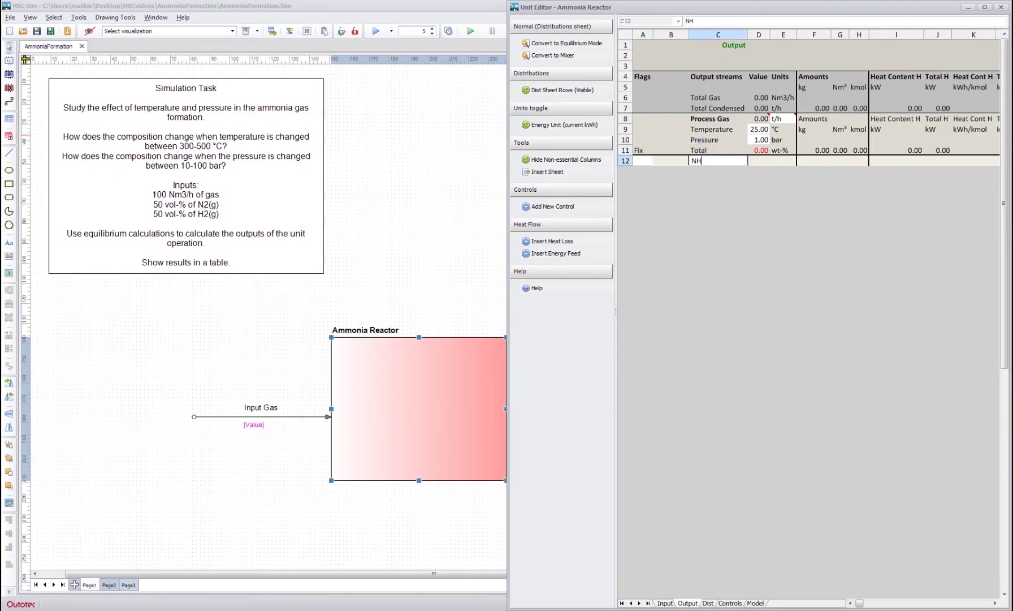
type("3(g)")
key("Return")
type("H2(h")
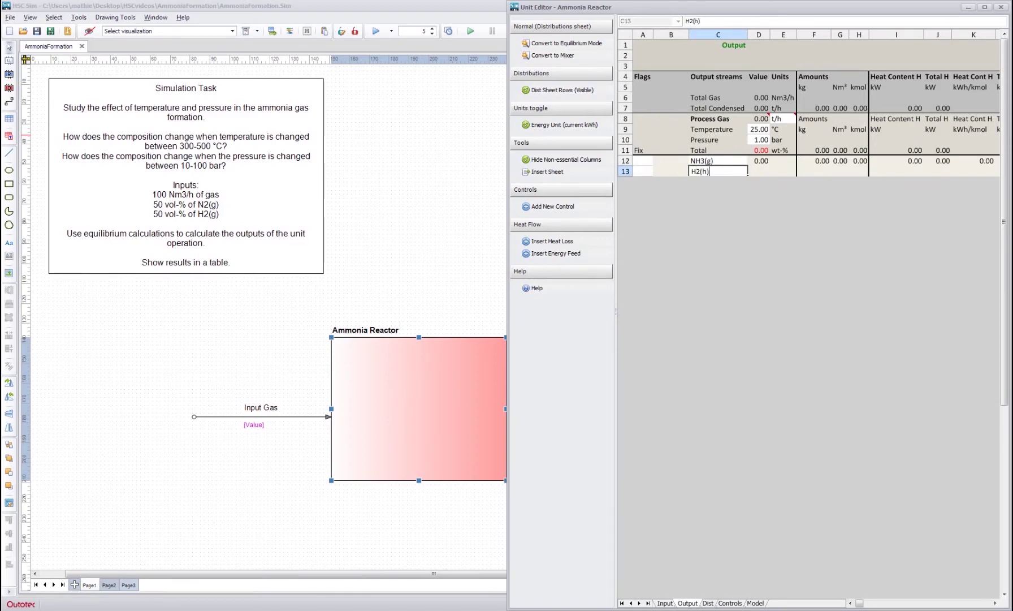
key("BackSpace")
key("BackSpace")
type("g)")
key("Return")
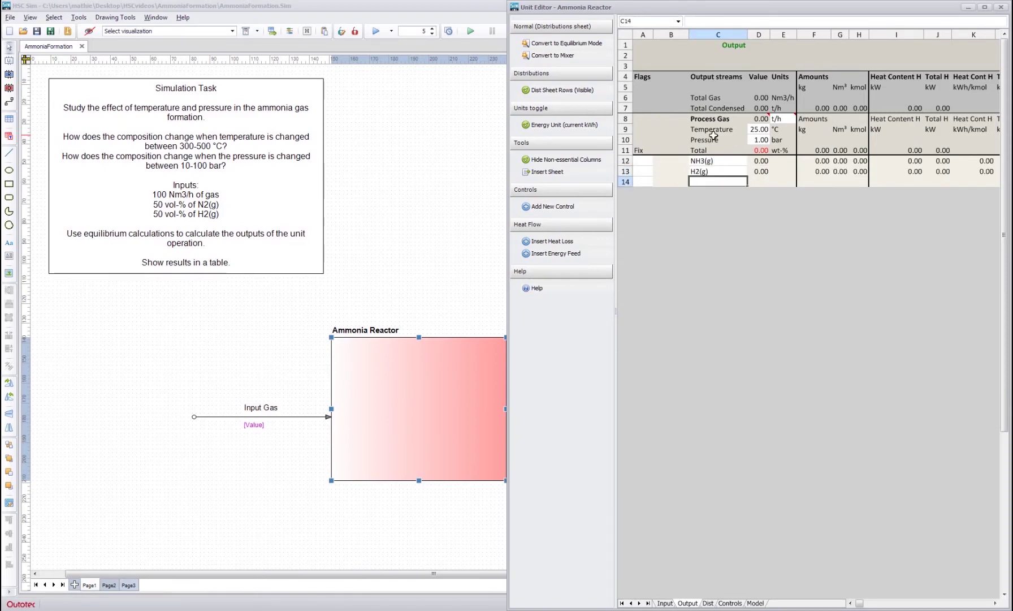
type("N2(g")
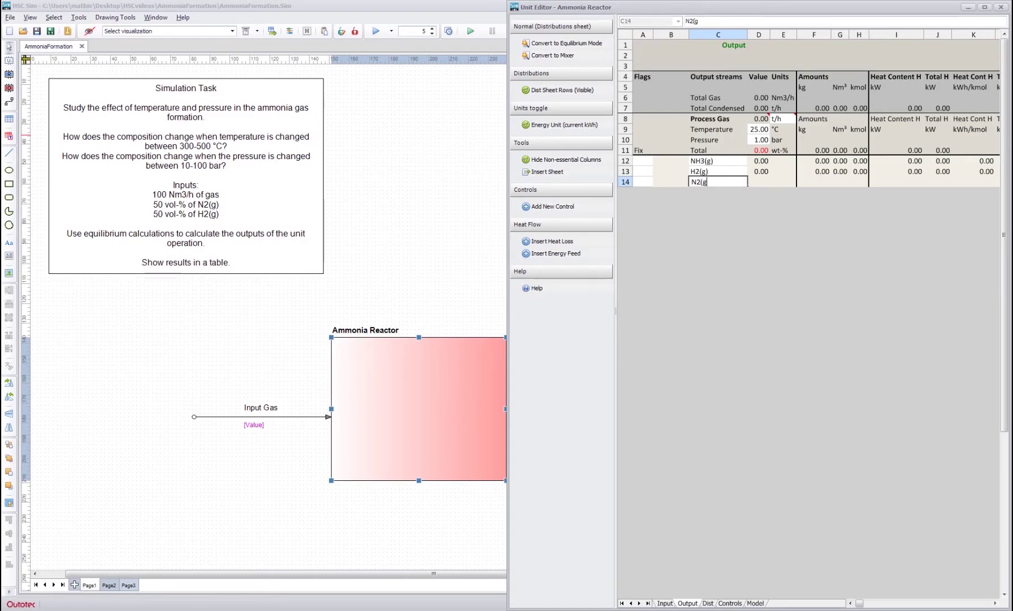
type(")")
key("Return")
Set the flow unit of the Process Gas stream to Nm³/h.
left_click(781, 119)
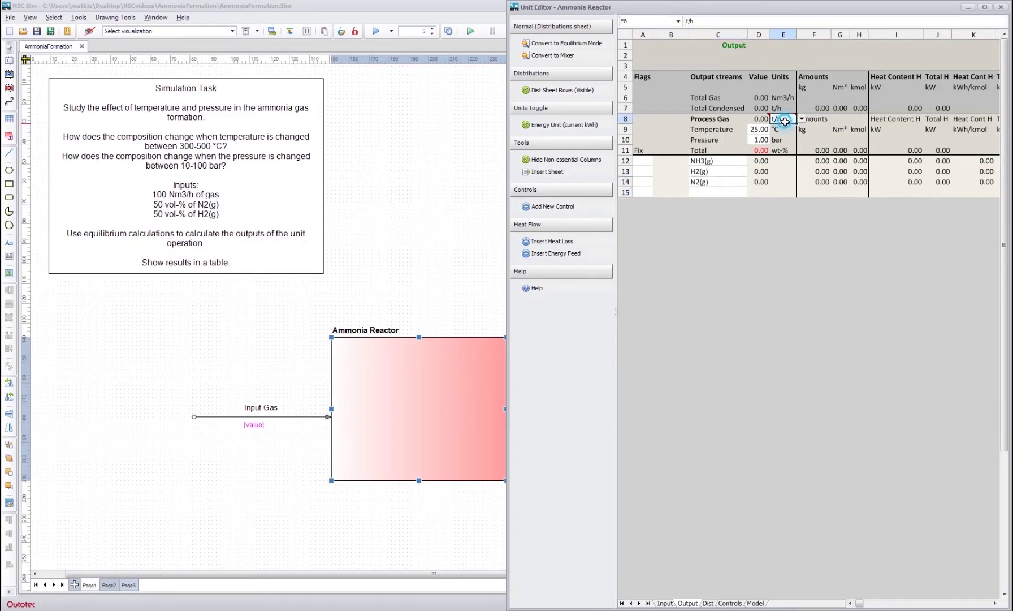
left_click(801, 118)
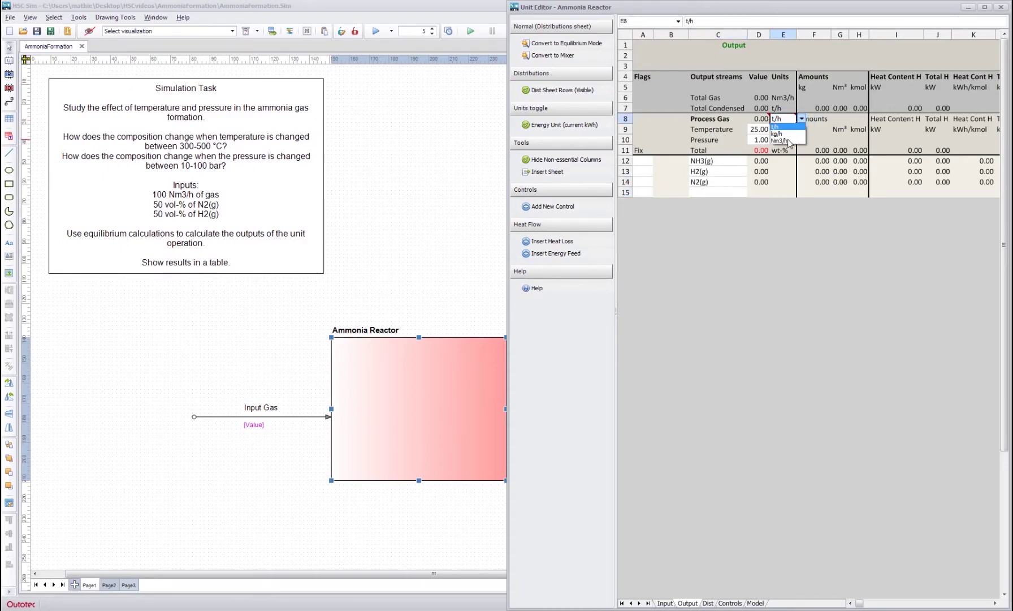
left_click(786, 140)
left_click(700, 140)
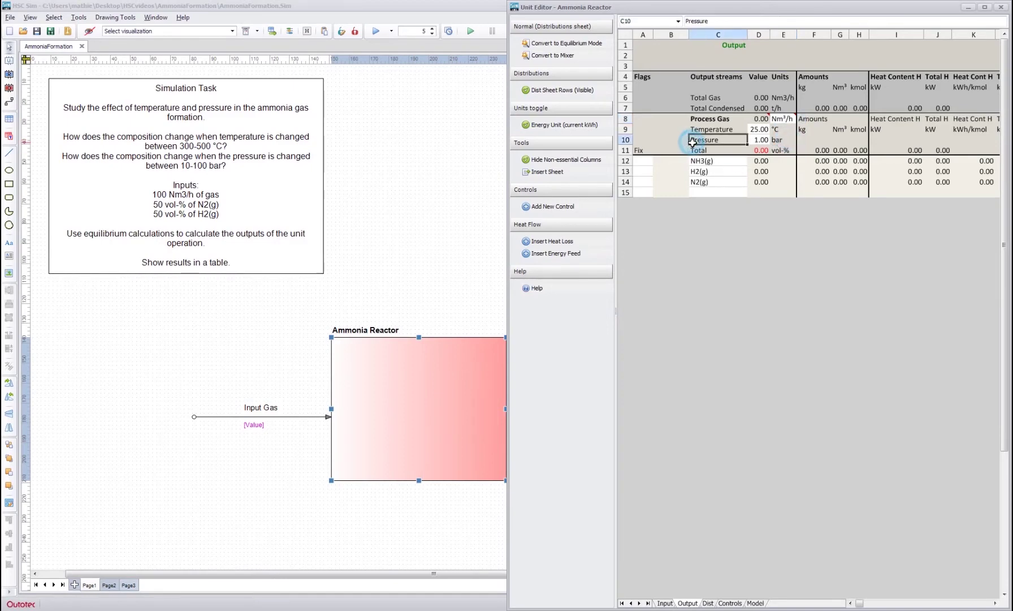
left_click(707, 129)
left_click(711, 150)
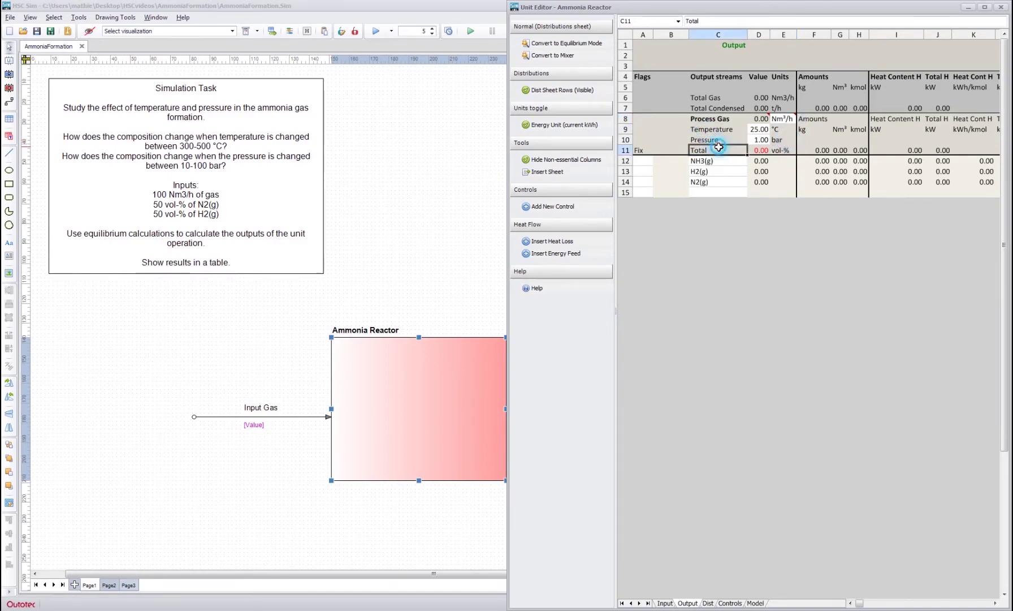
left_click(754, 129)
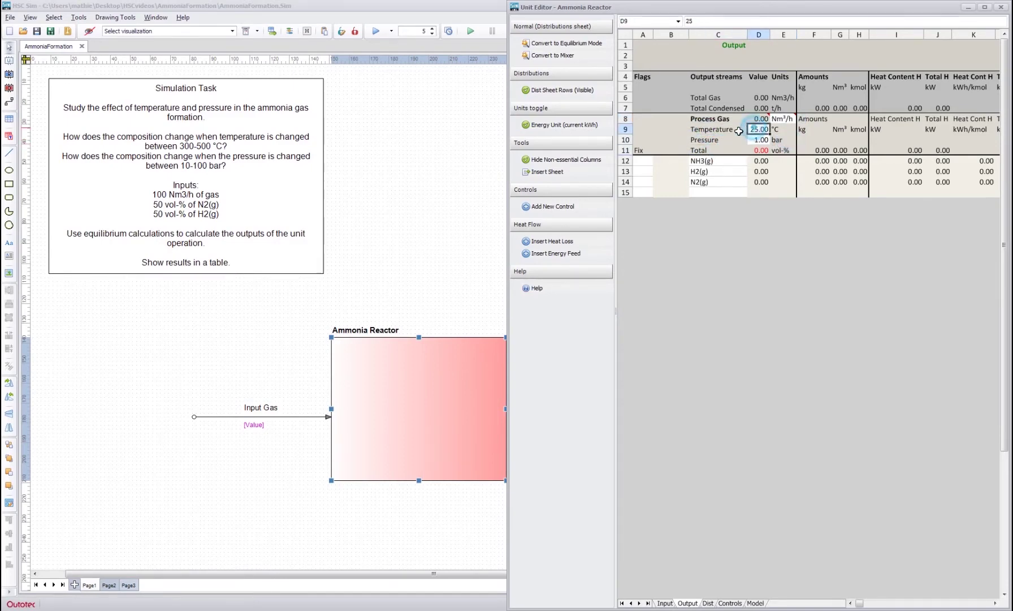
left_click(711, 129)
left_click(707, 139)
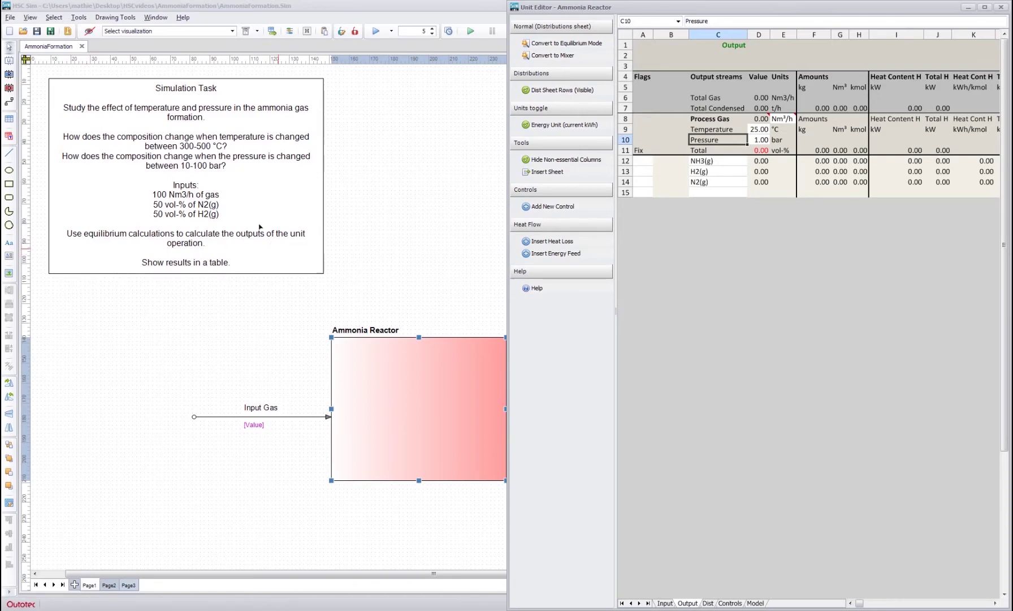
Convert the Ammonia Reactor to Gibbs (Equilibrium) mode and widen the unit editor to fit the equilibrium composition columns.
left_click(588, 44)
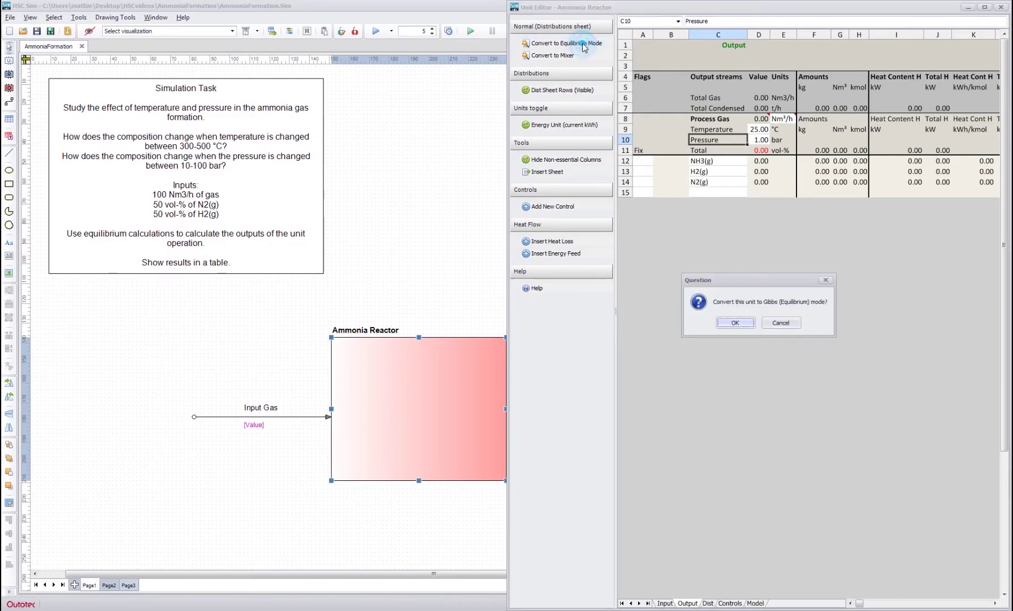
left_click(734, 324)
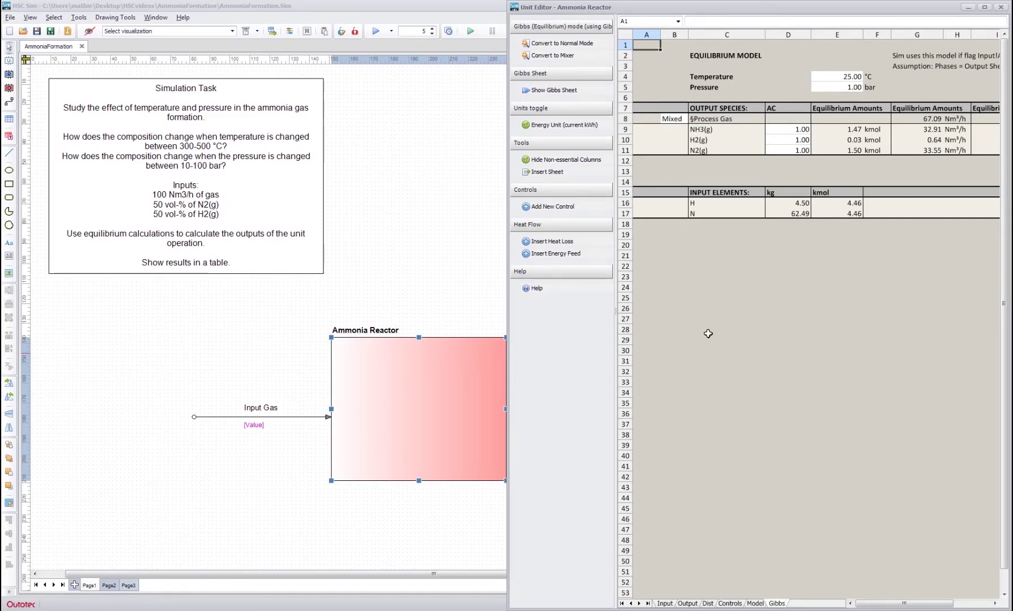
left_click_drag(507, 249, 434, 251)
left_click(791, 142)
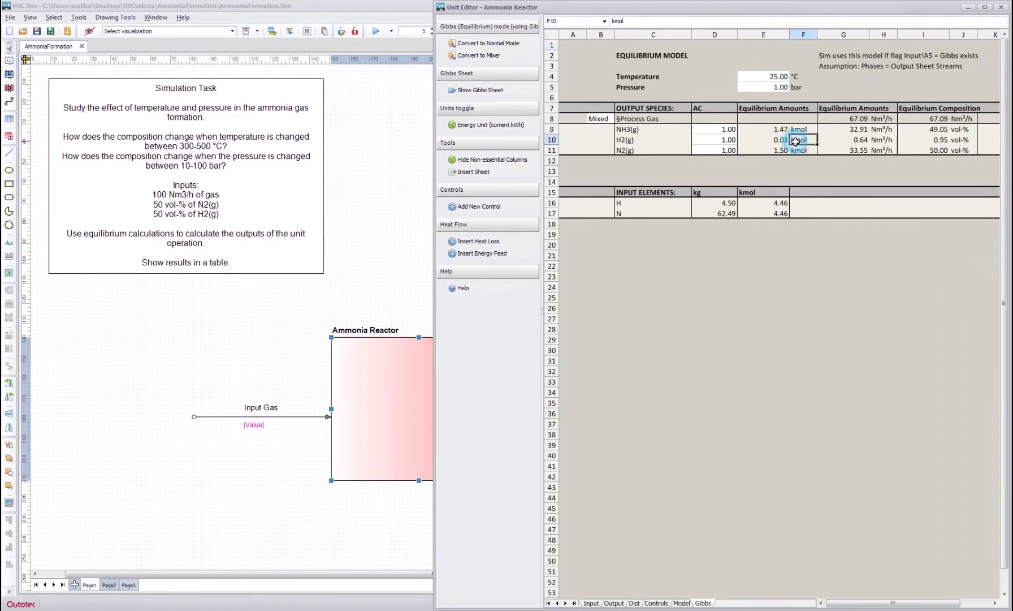
Examine the Gibbs sheet's equilibrium amounts, temperature and pressure, and compare them with the Input and Output sheets.
left_click(854, 137)
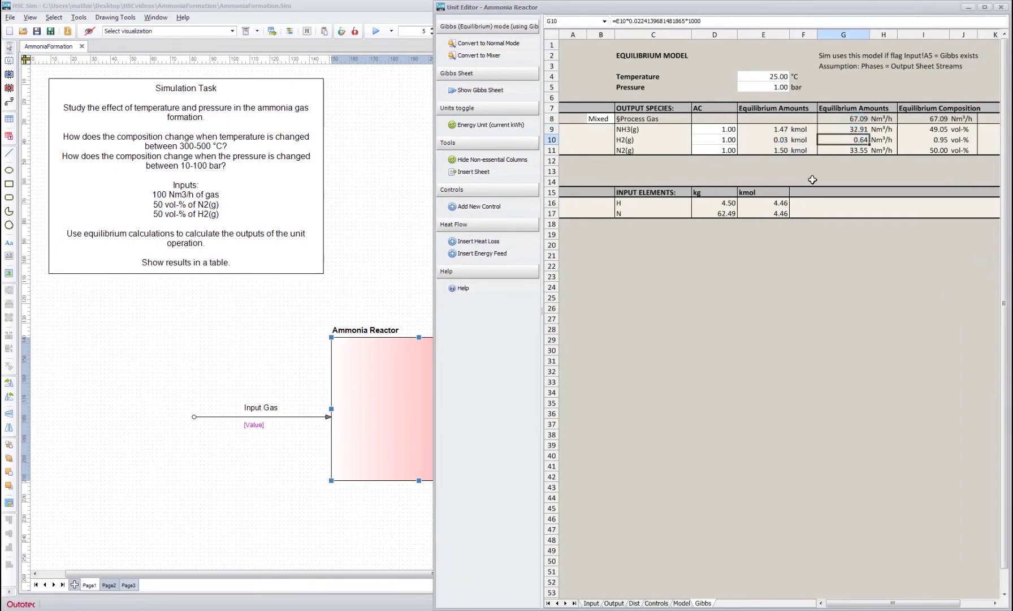
left_click(591, 602)
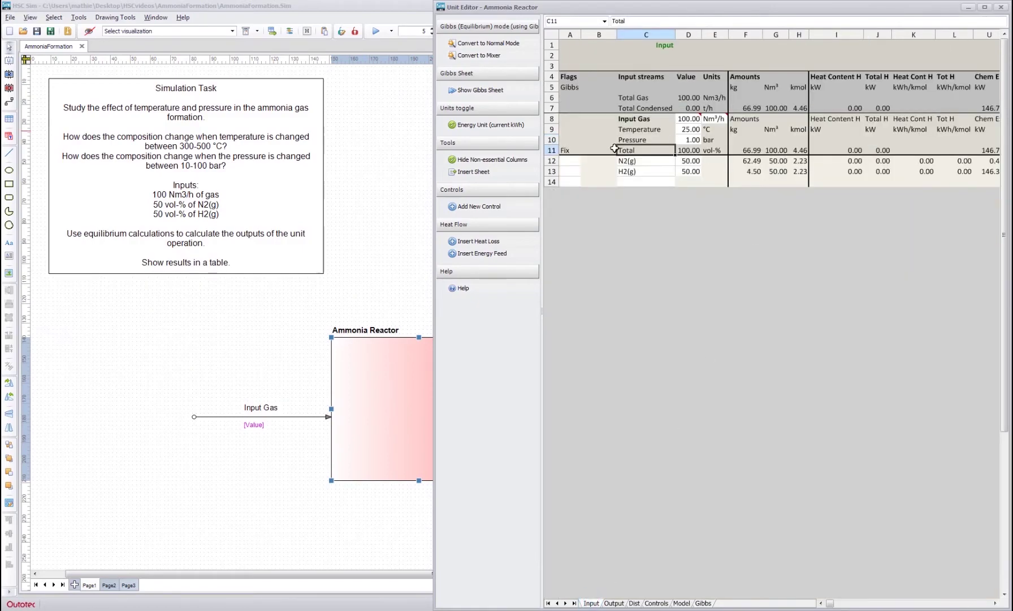
left_click(707, 603)
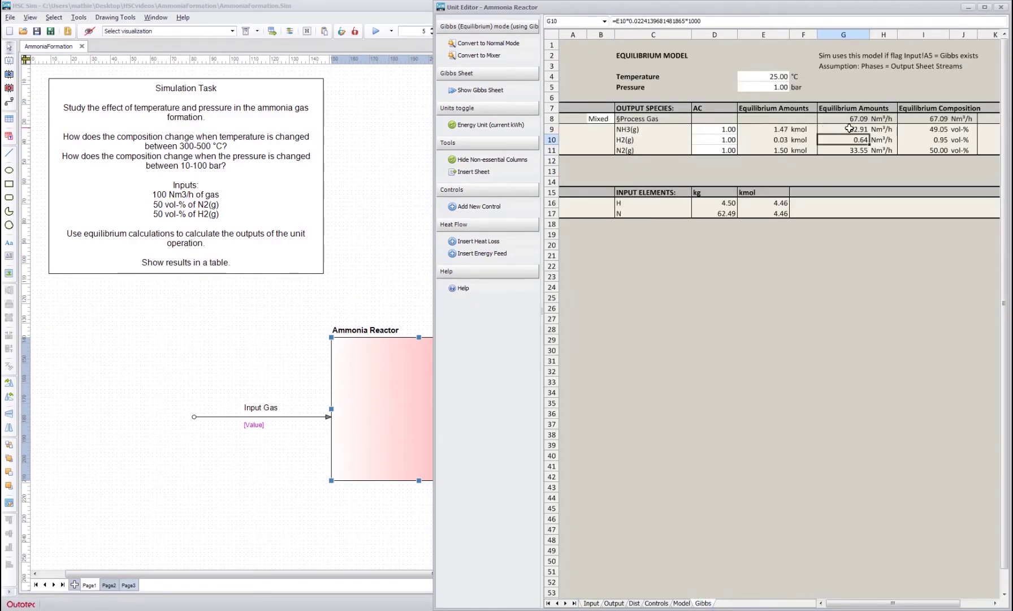
left_click_drag(848, 129, 848, 150)
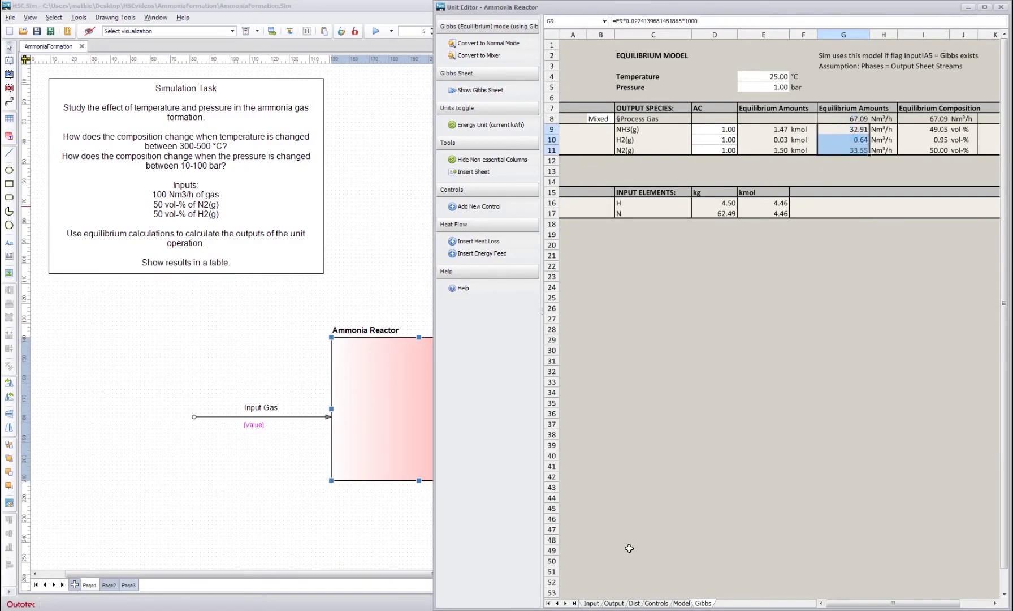
left_click(614, 603)
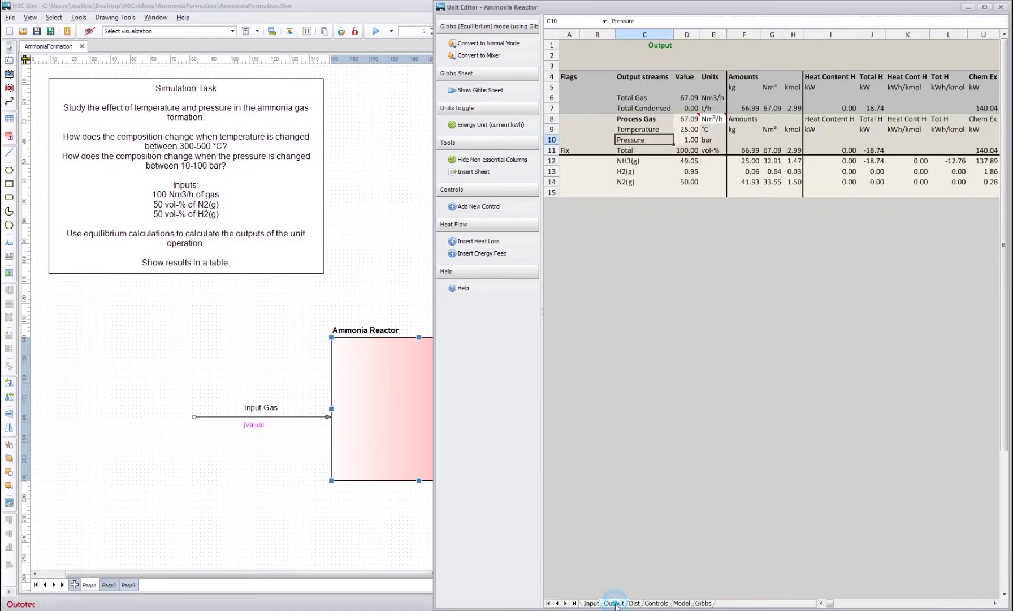
left_click(703, 603)
left_click(772, 120)
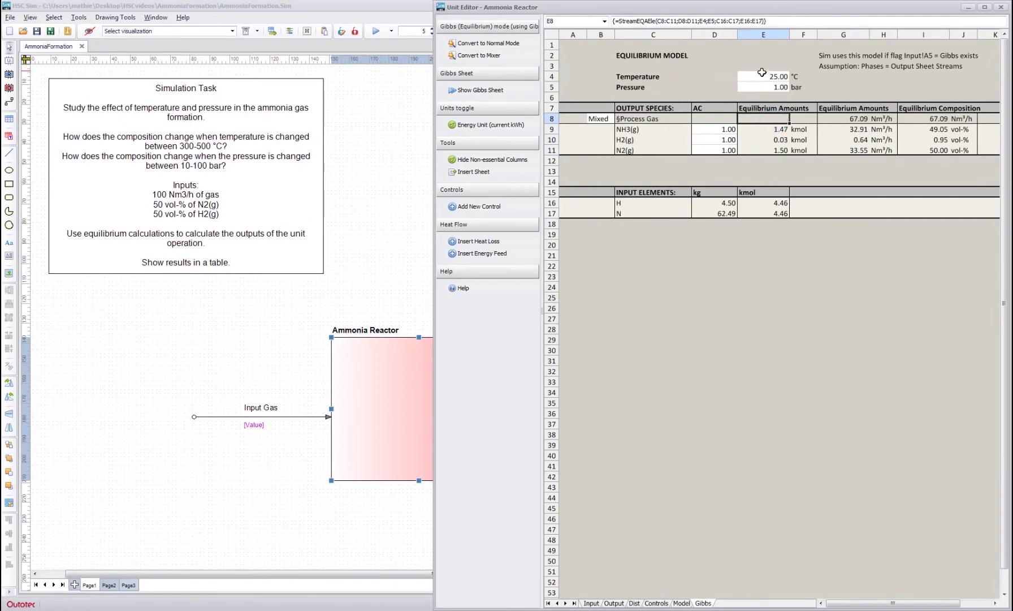
left_click(767, 76)
left_click(761, 87)
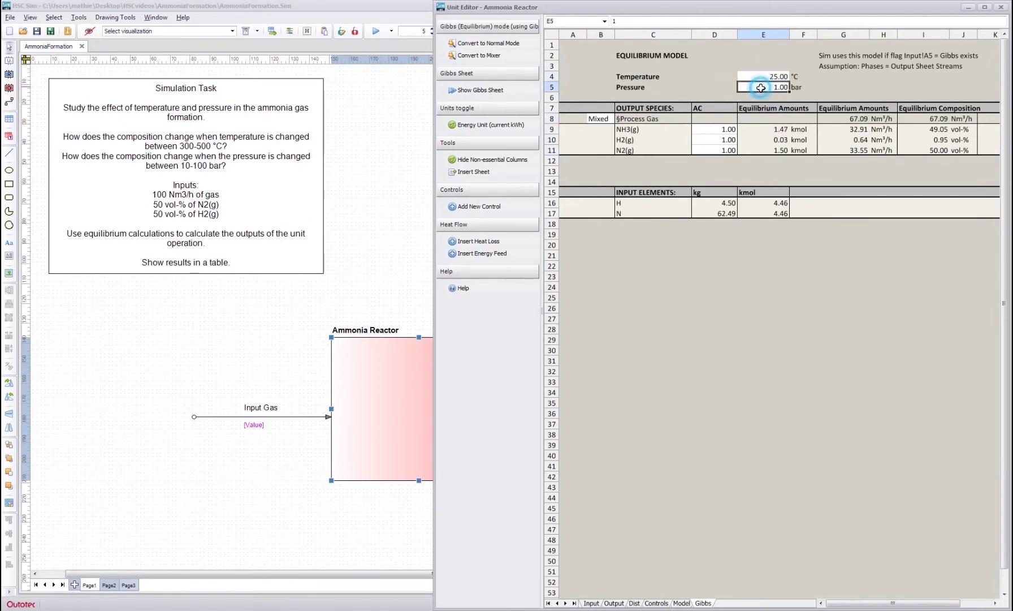
left_click(760, 130)
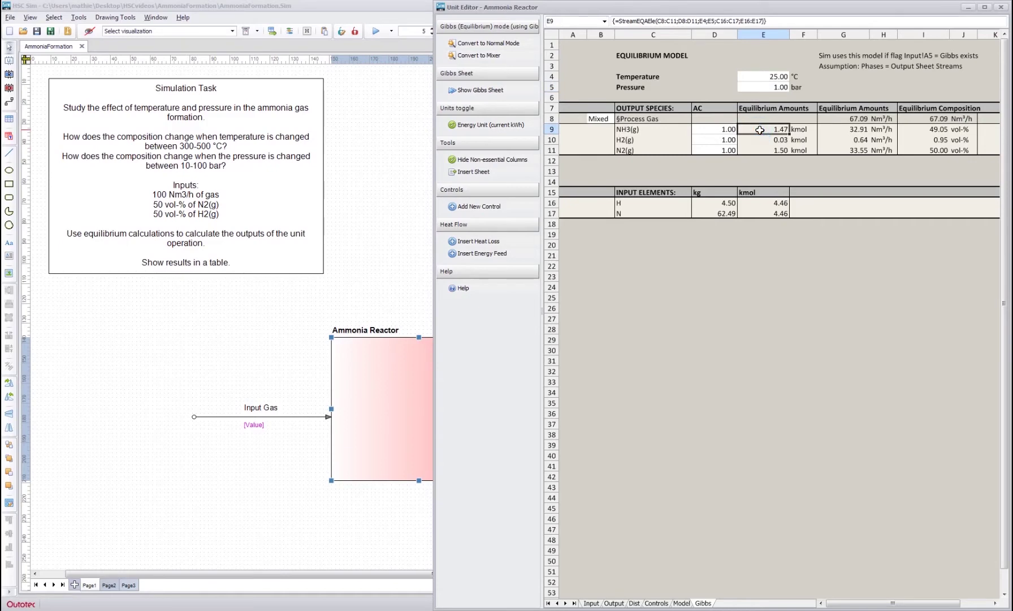
Set the equilibrium model's temperature to 100 °C and check the recalculated species amounts.
left_click(757, 75)
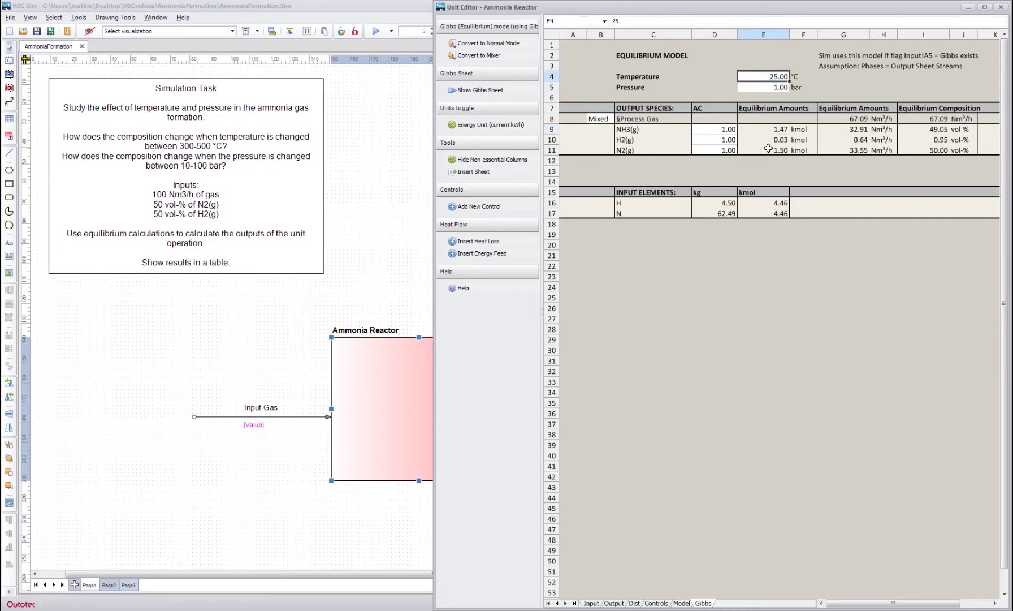
type("100")
key("Return")
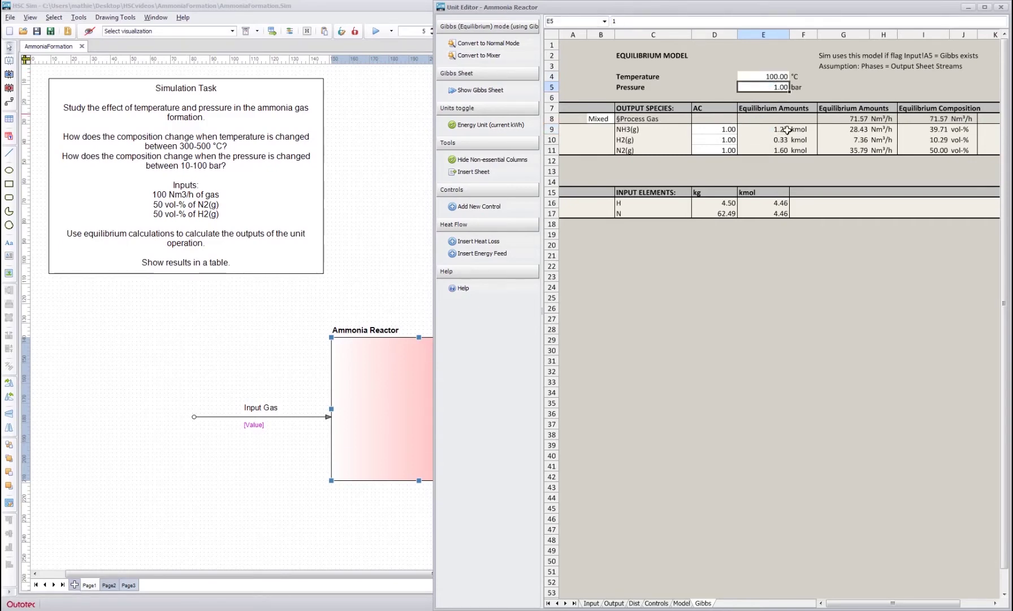
left_click_drag(787, 131, 848, 156)
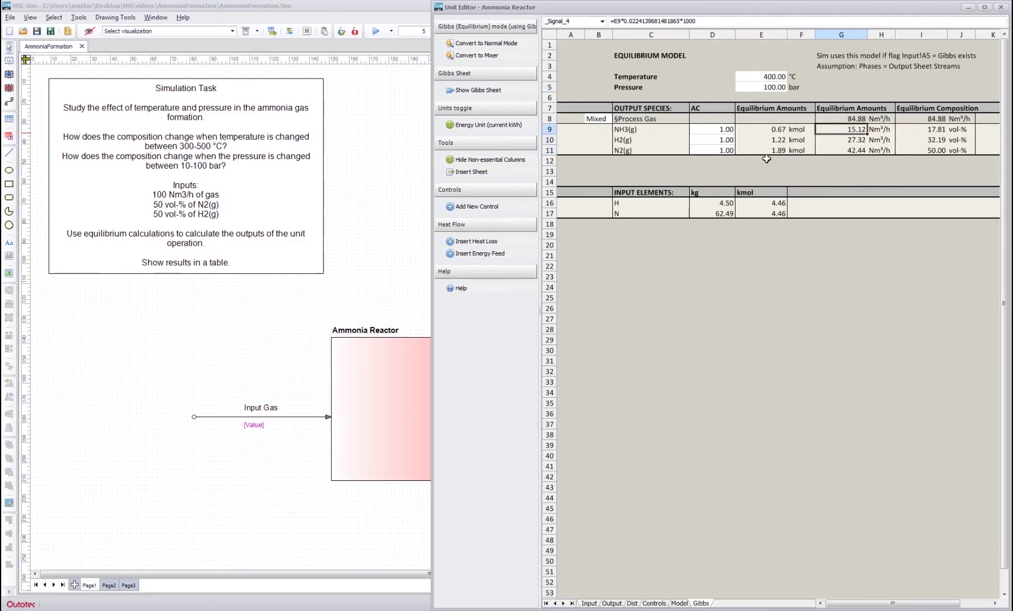
Open the Scenario Editor and place its window below the equilibrium amounts so that both are visible.
left_click(750, 167)
left_click(695, 170)
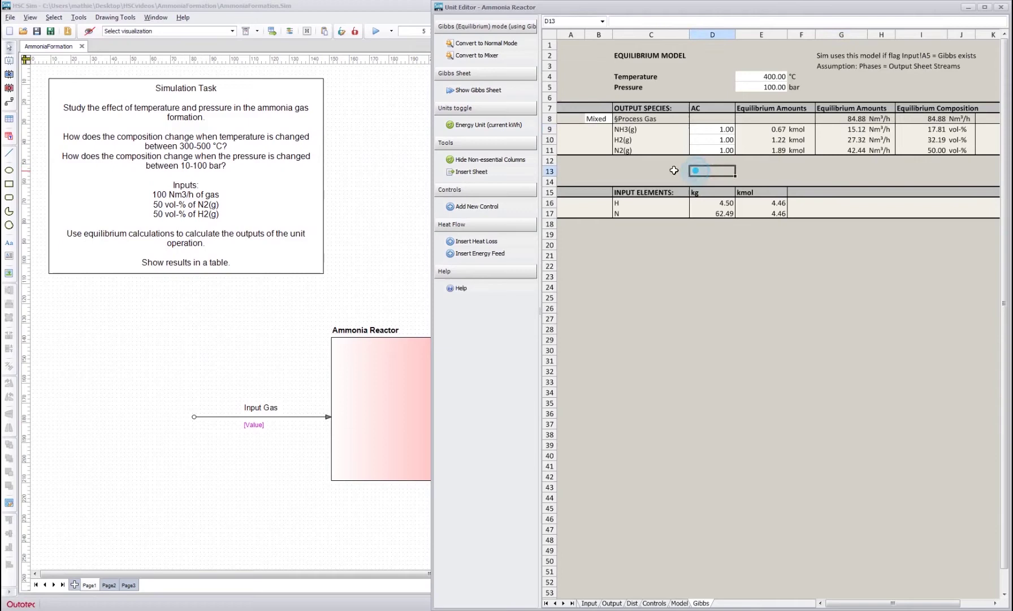
left_click(627, 171)
left_click(81, 17)
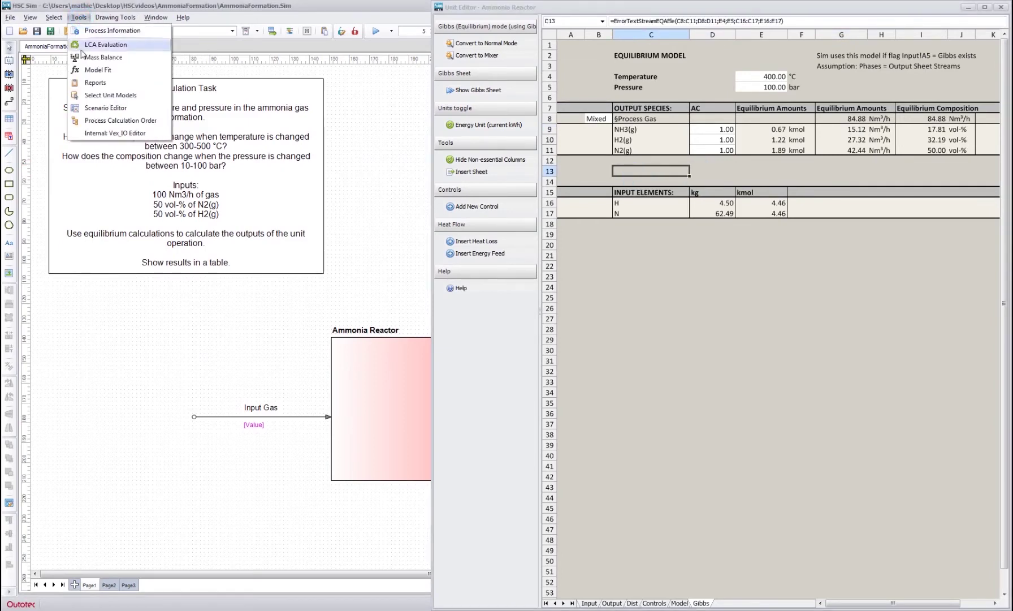
left_click(104, 108)
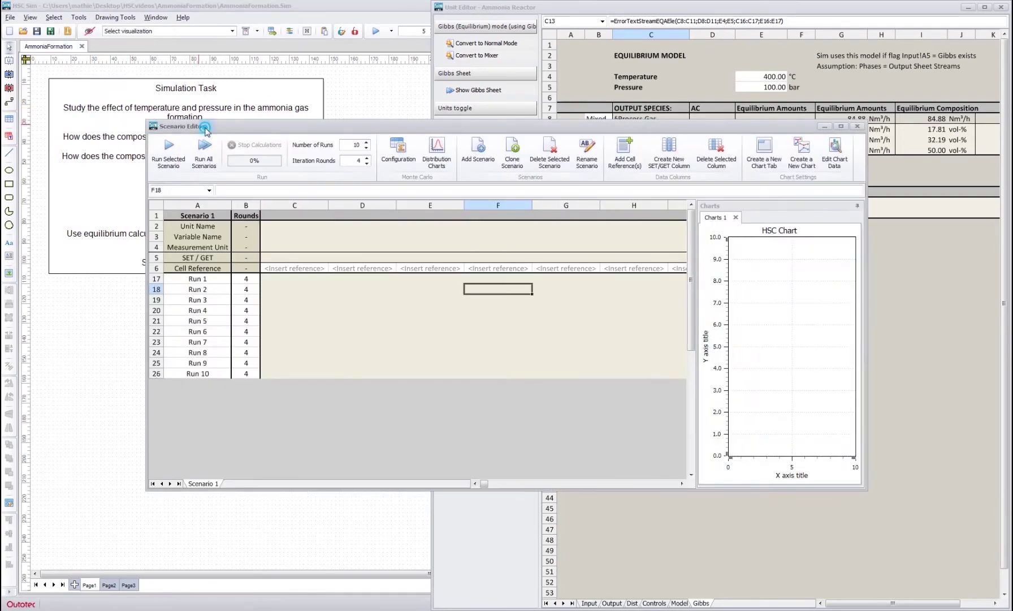
left_click_drag(205, 129, 270, 220)
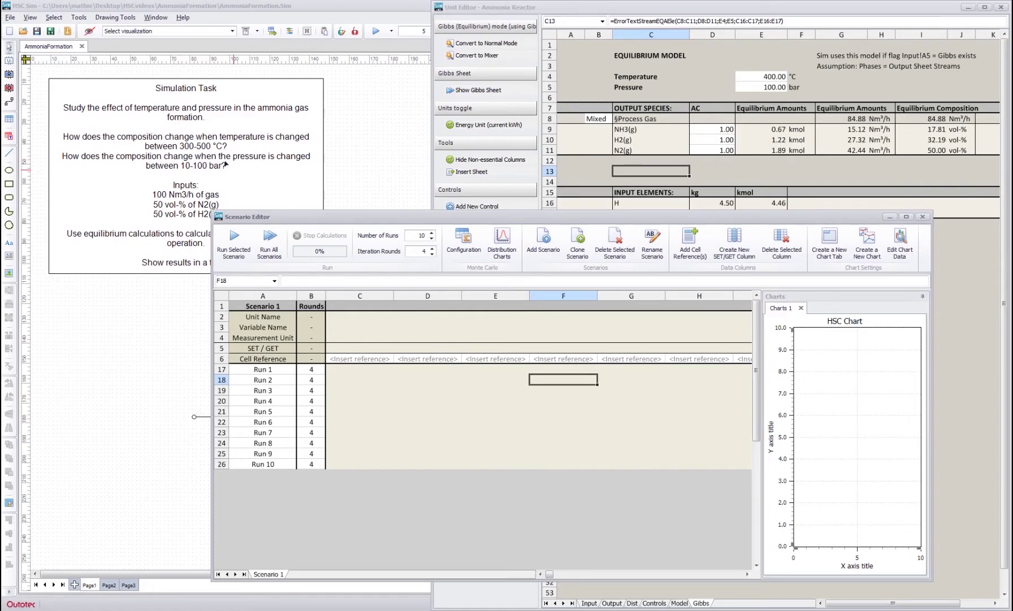
left_click_drag(382, 217, 358, 203)
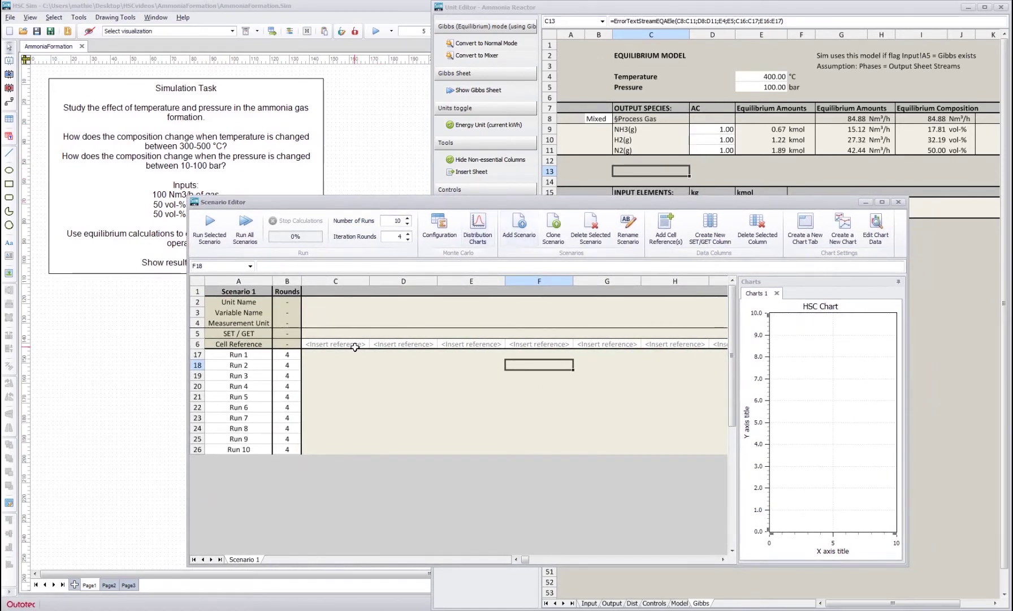
left_click_drag(336, 354, 505, 428)
left_click(447, 386)
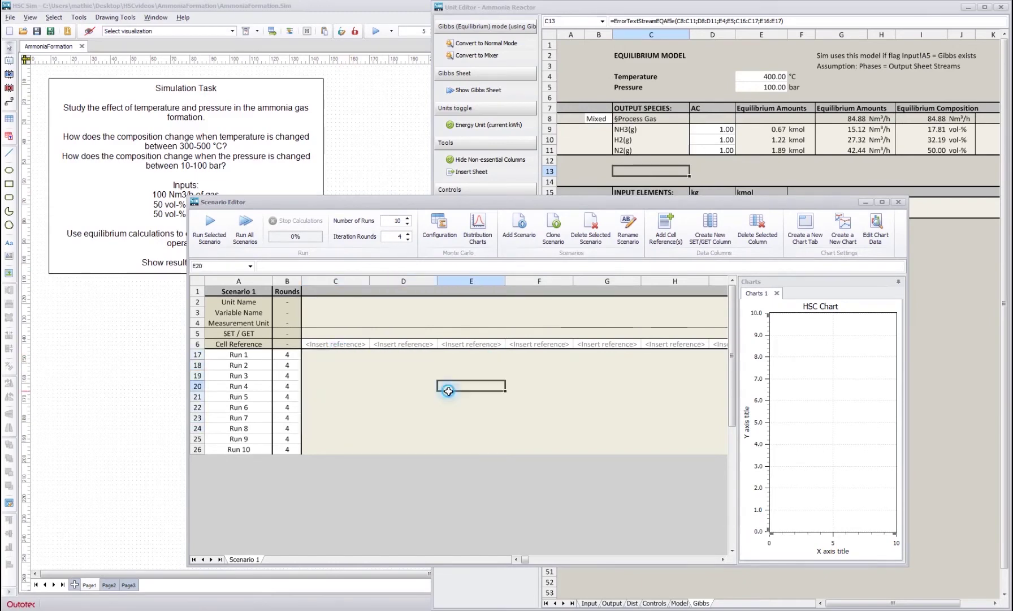
left_click(396, 344)
left_click(452, 343)
left_click(397, 345)
left_click(351, 344)
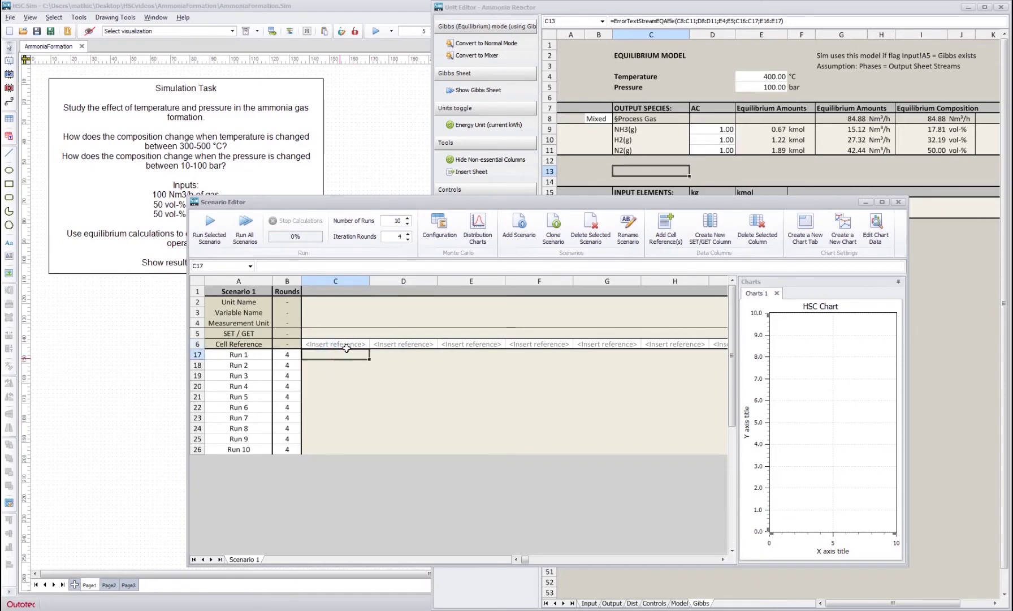
Link the Cell Reference of scenario column C to the Temperature cell of the Ammonia Reactor's Gibbs sheet.
left_click(351, 344)
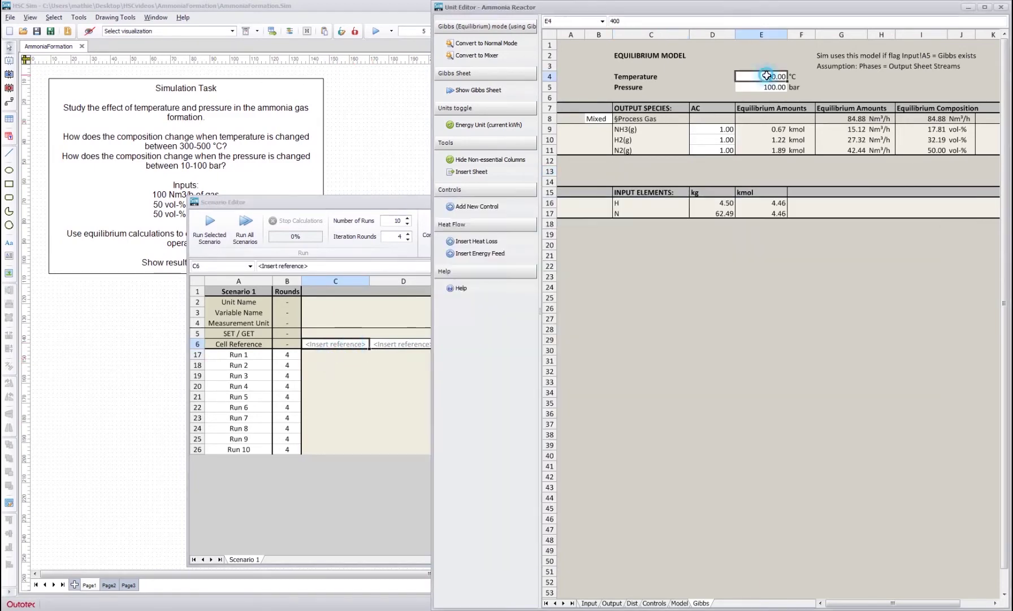
left_click(766, 75)
right_click(766, 76)
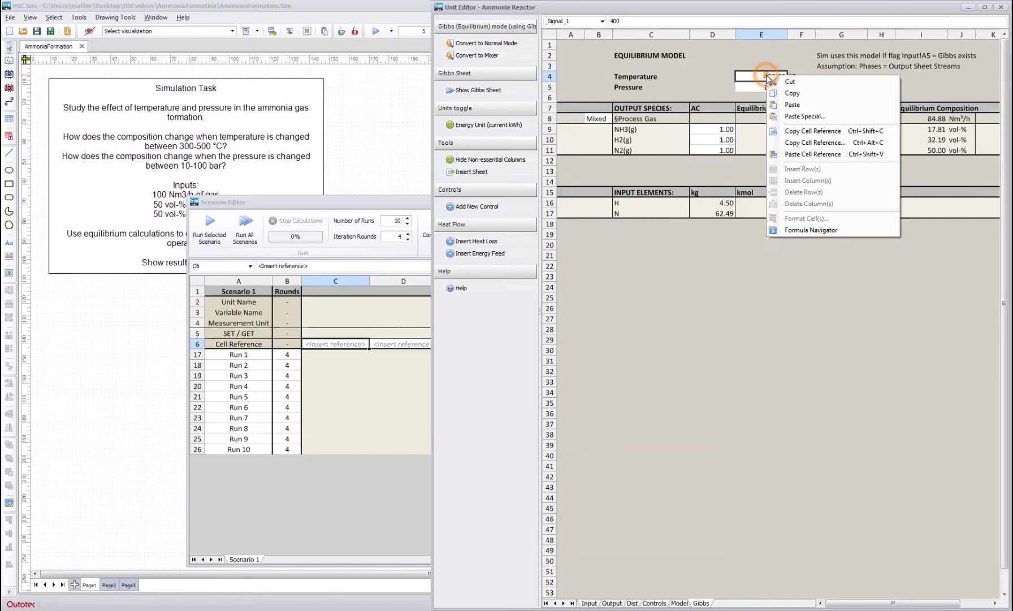
left_click(801, 131)
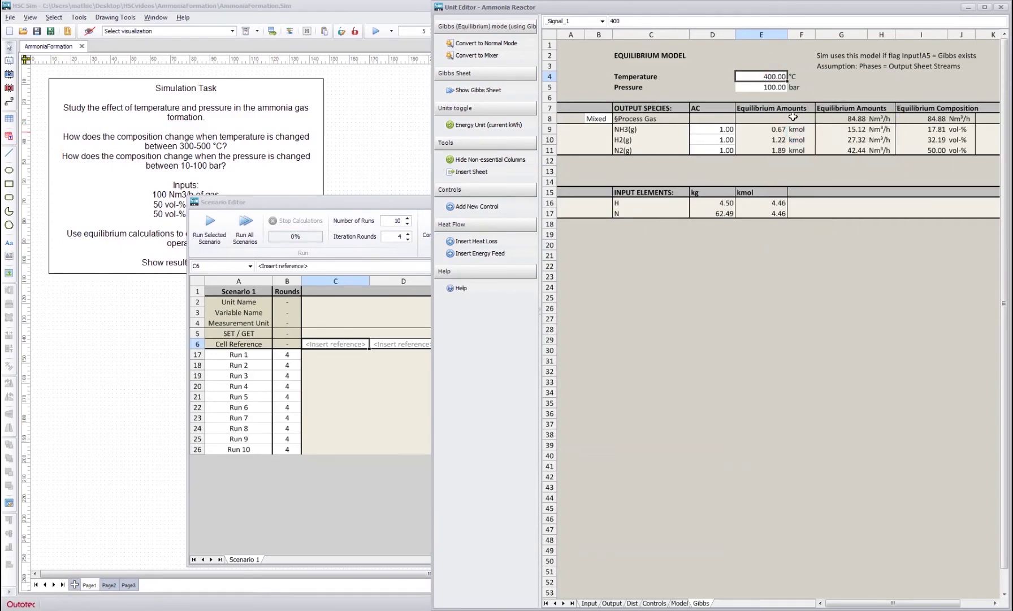
left_click(345, 370)
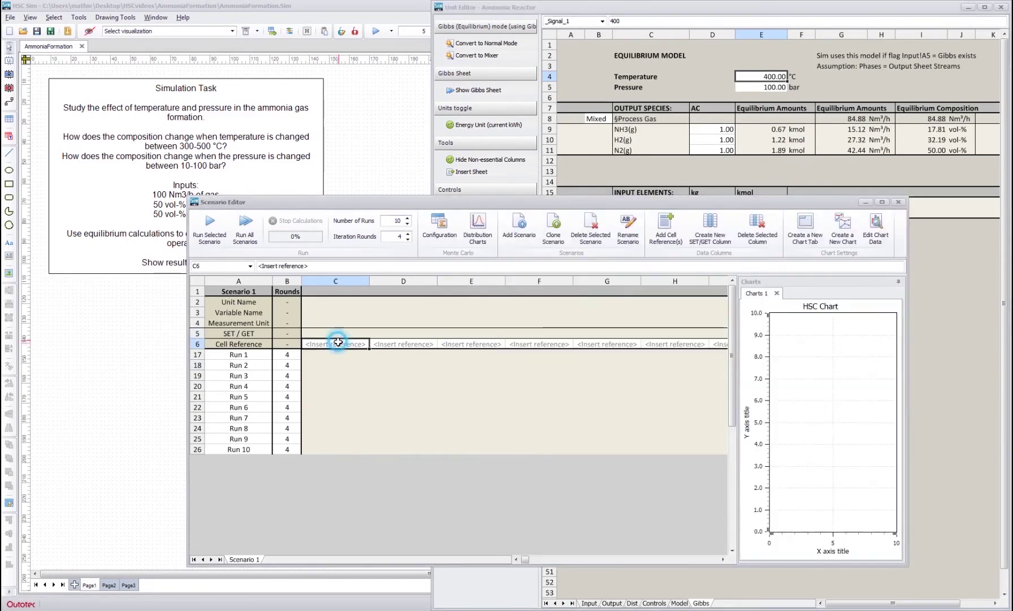
right_click(338, 342)
left_click(376, 386)
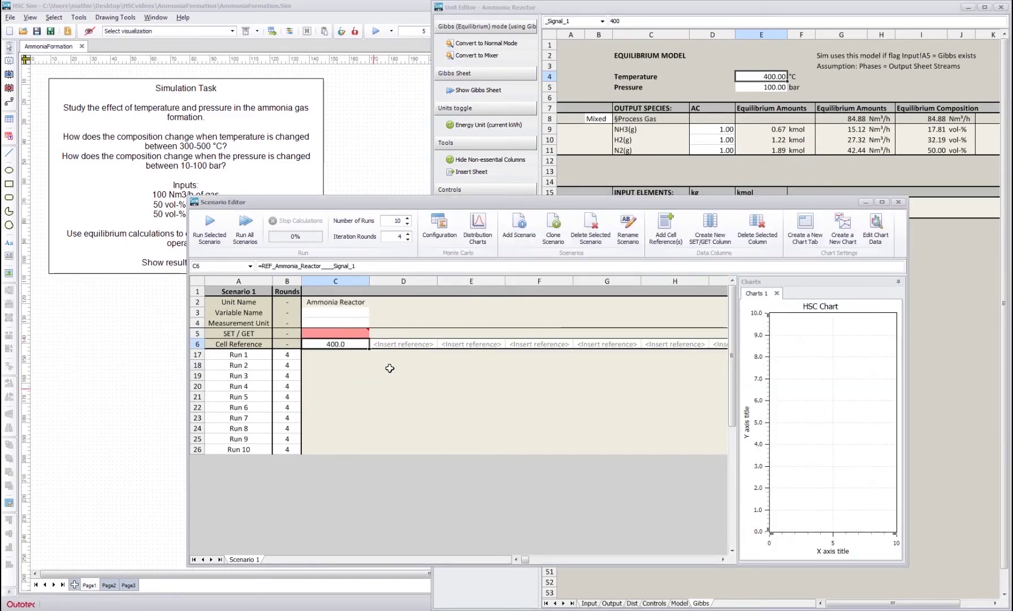
left_click(390, 365)
Link the Cell Reference of scenario column D to the Pressure cell of the Gibbs sheet.
left_click(783, 89)
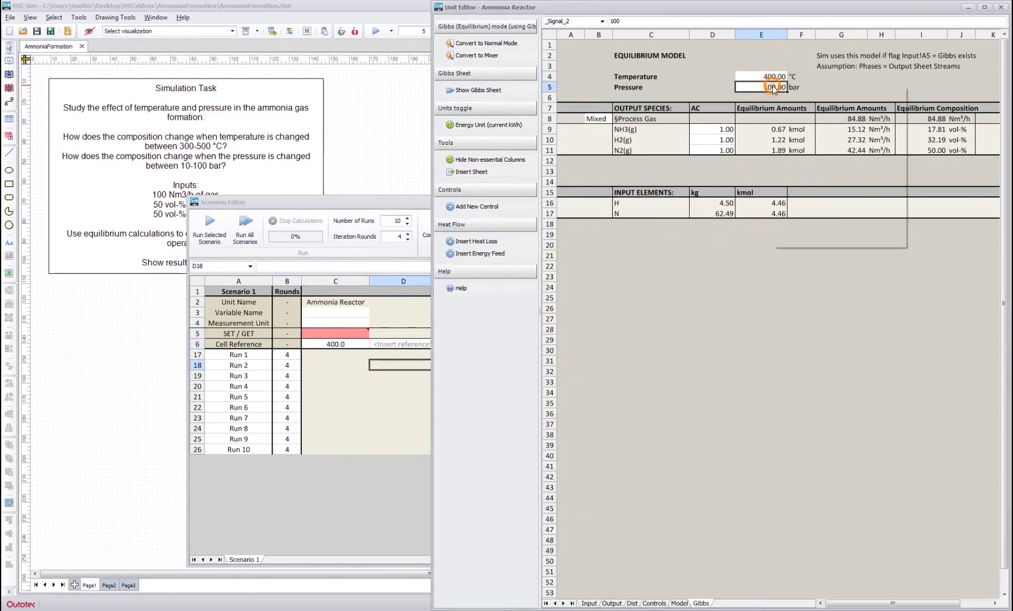
right_click(783, 89)
left_click(808, 143)
left_click(346, 369)
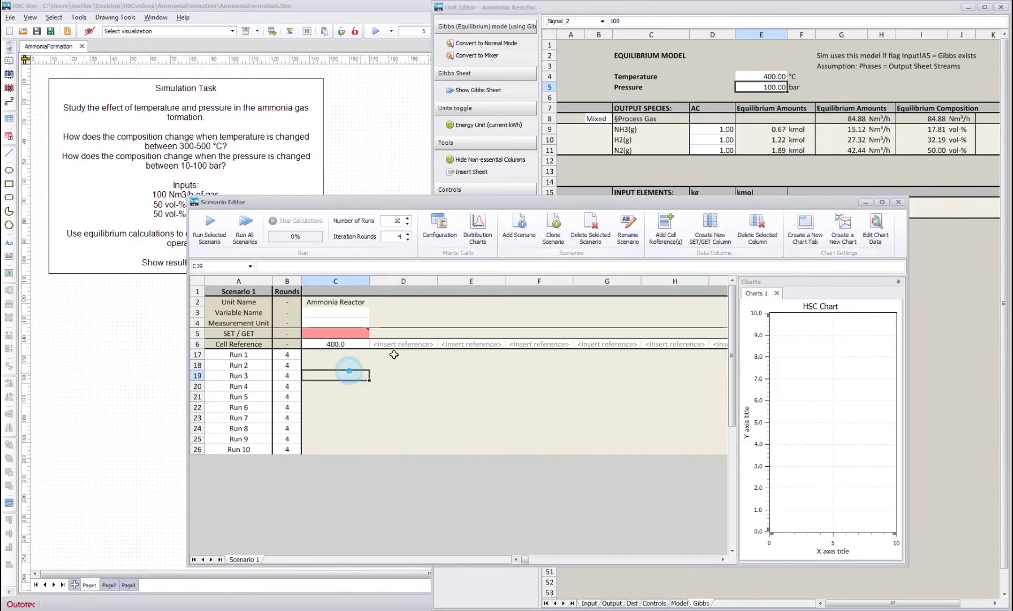
left_click(399, 346)
right_click(399, 346)
left_click(429, 390)
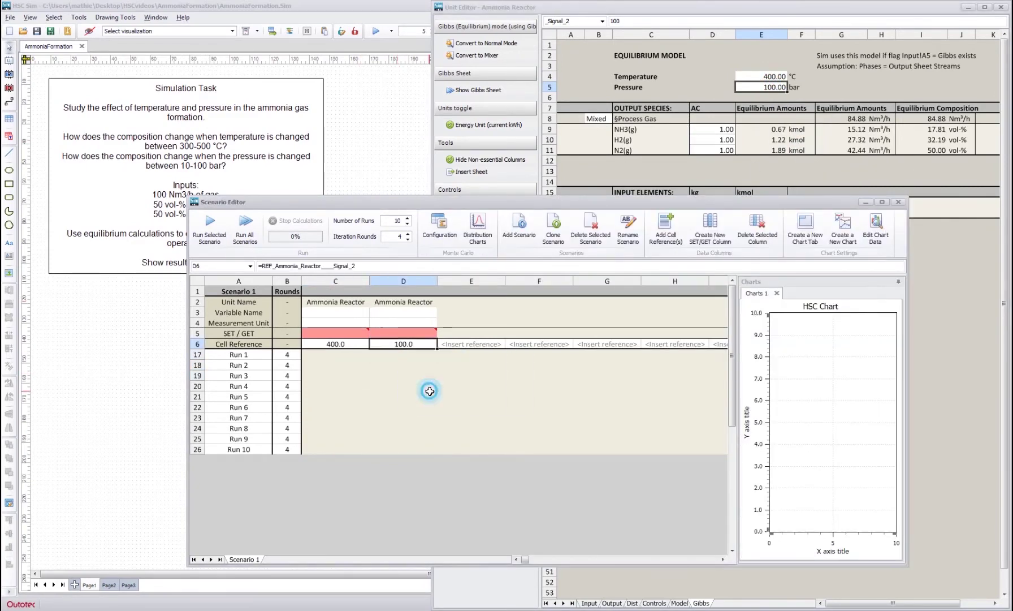
Name the two scenario variables Temperature and Pressure in the Variable Name row.
left_click(336, 312)
type("Temperature")
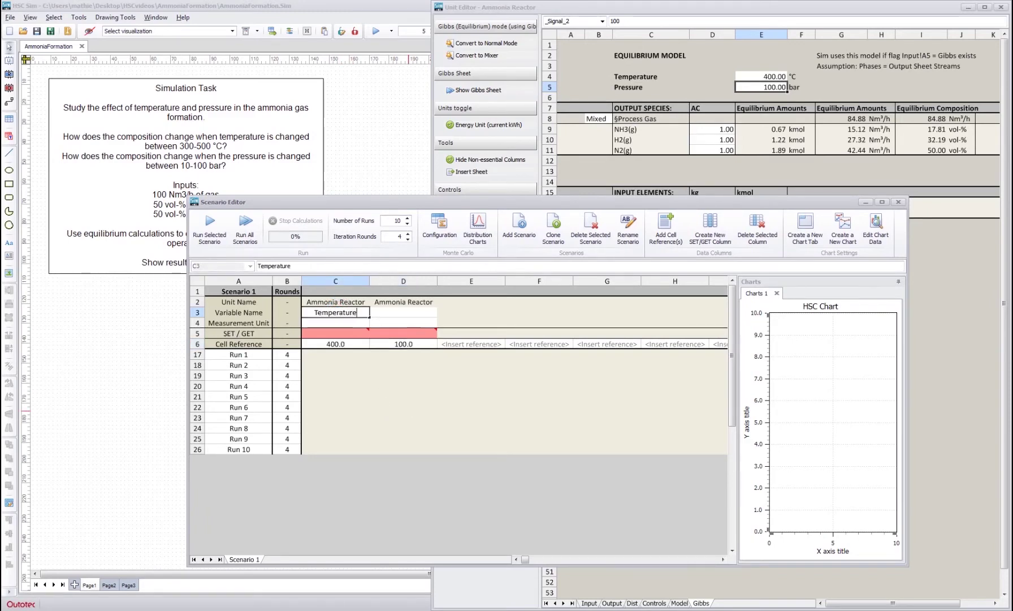
key("Return")
key("Up")
key("Right")
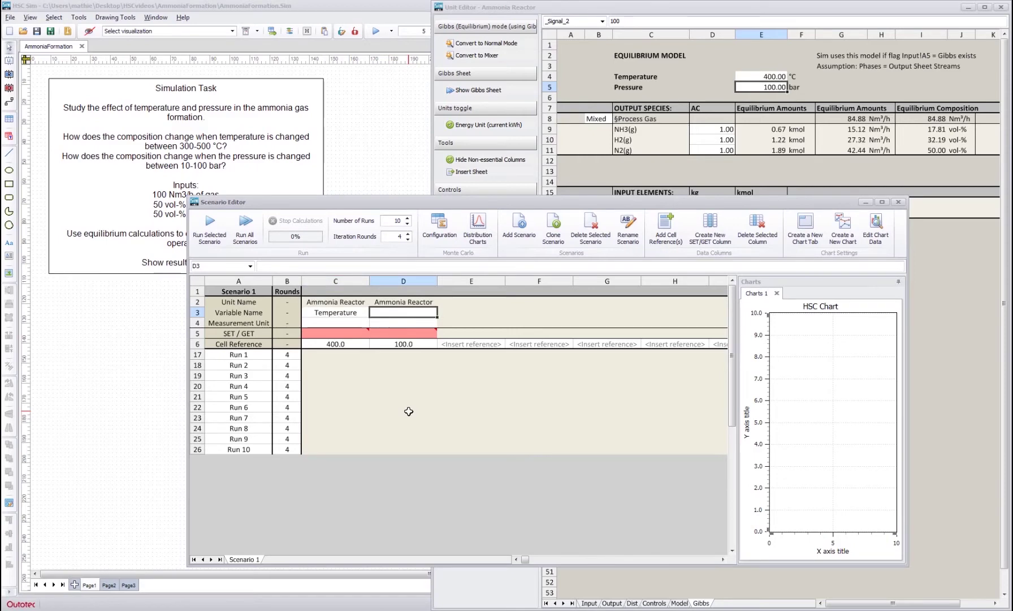
type("Pressure")
key("Return")
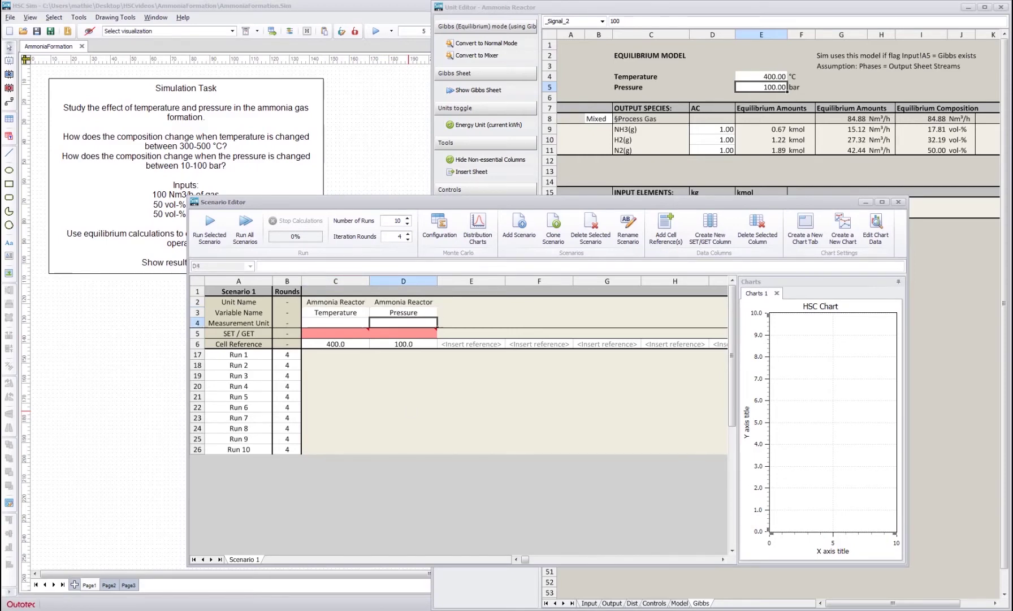
Enter the measurement units bar for Pressure and C for Temperature.
type("bar")
key("Left")
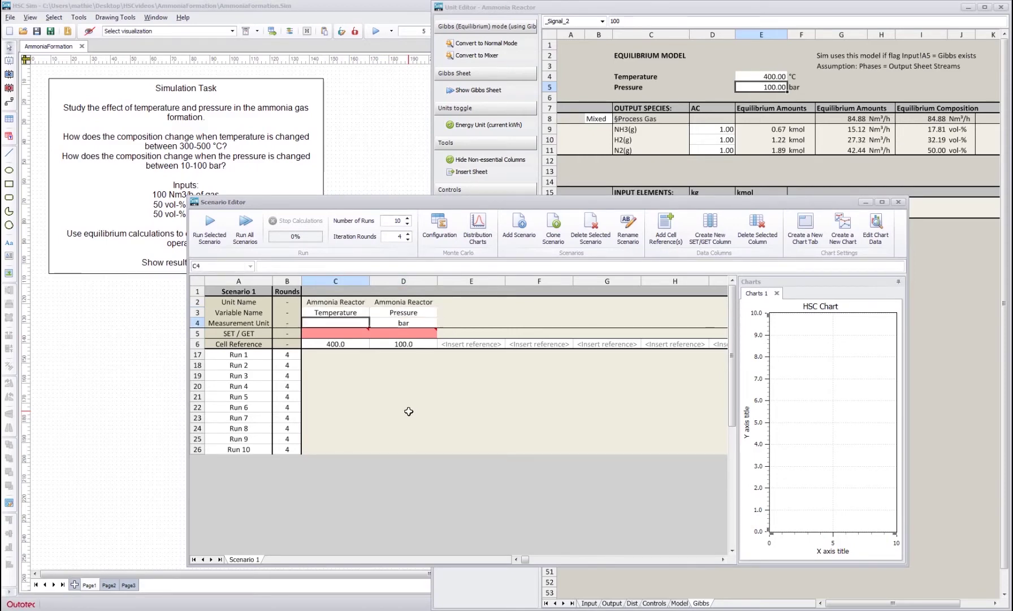
type("C")
key("Return")
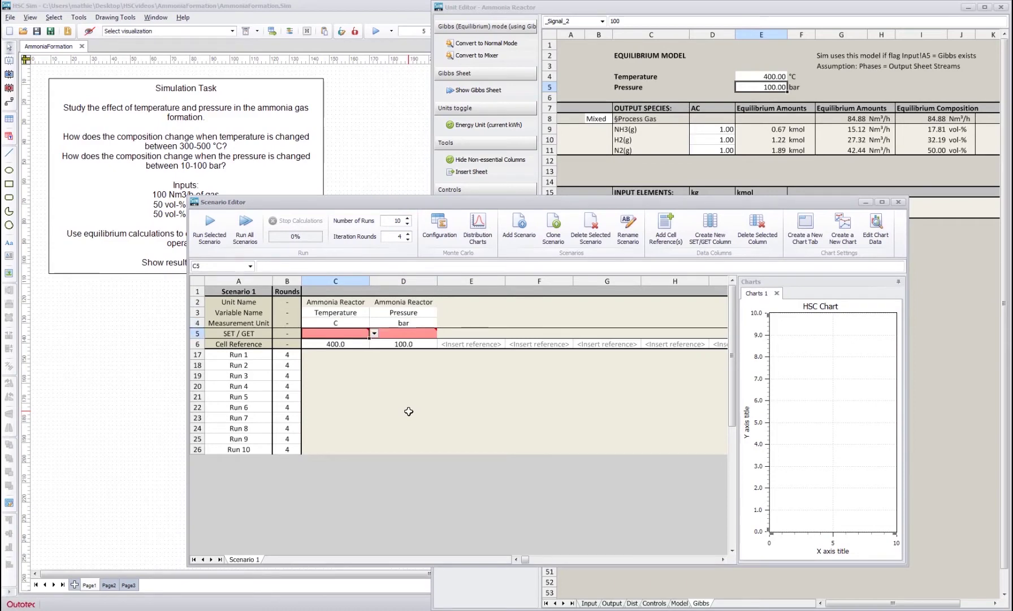
Define both the Temperature and Pressure scenario columns as SET variables.
left_click(387, 355)
left_click(362, 334)
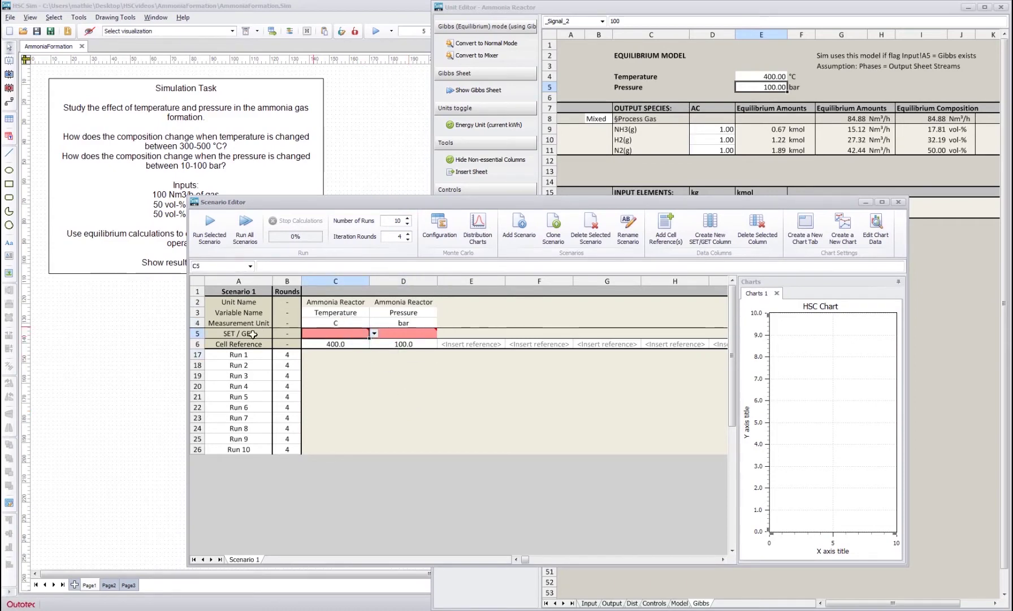
left_click(374, 334)
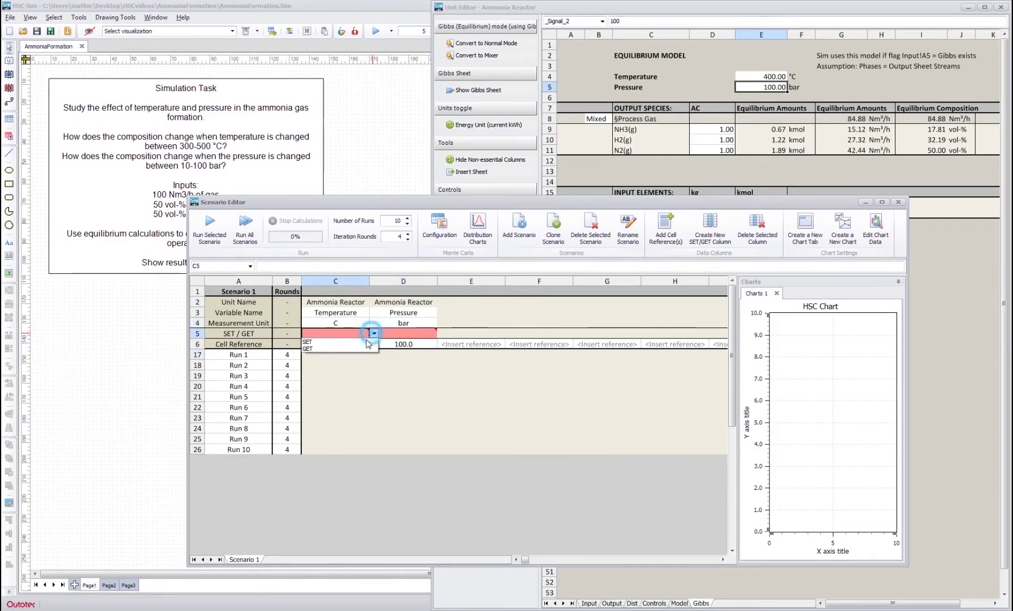
left_click(308, 341)
left_click(418, 331)
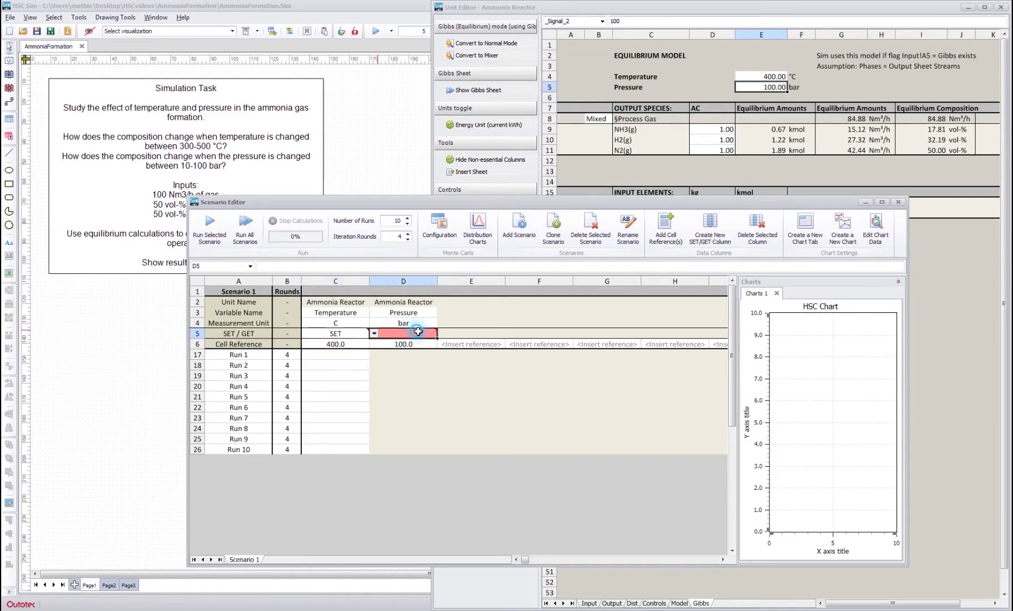
left_click(418, 332)
left_click(410, 343)
left_click(452, 364)
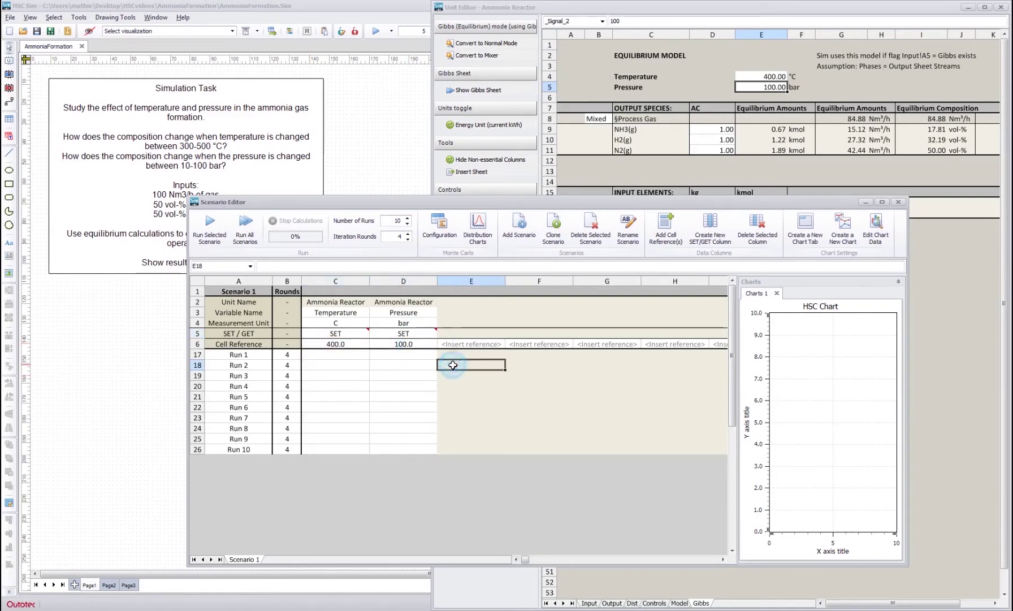
Enter a temperature of 300 for Run 1 and fill it down through Run 10.
left_click(344, 356)
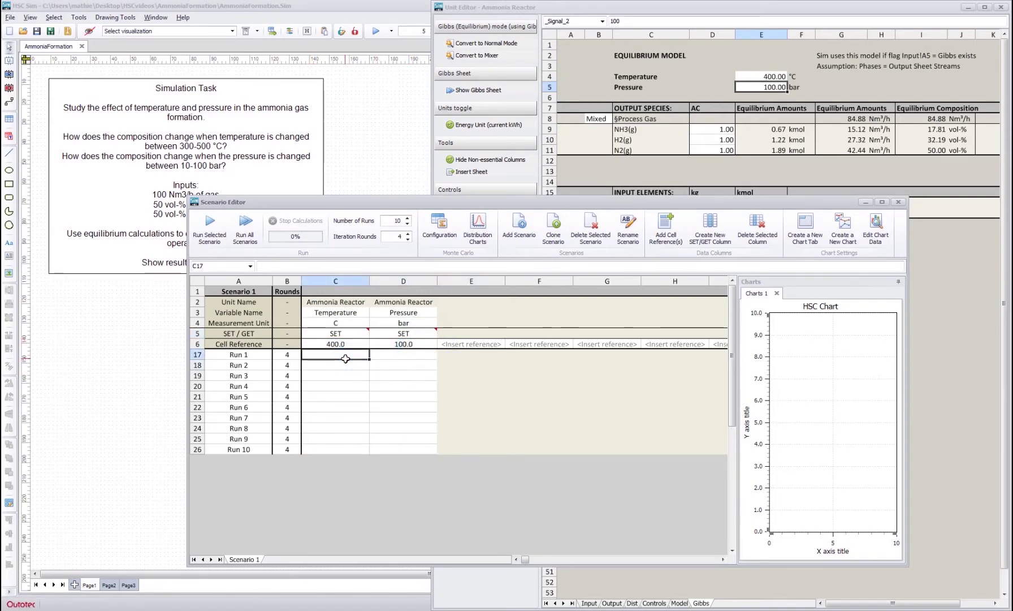
type("300")
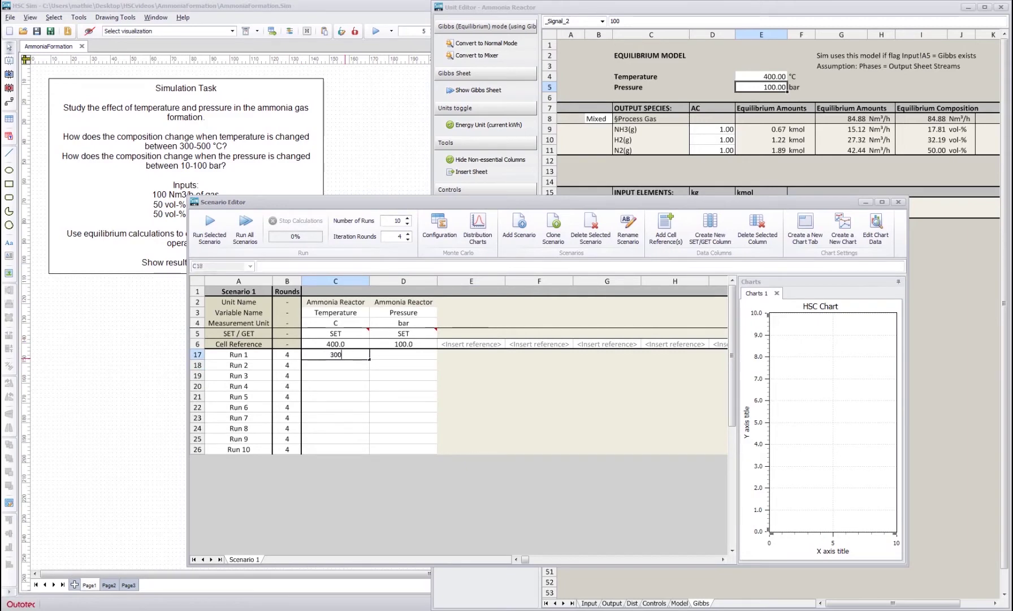
key("Return")
left_click(330, 352)
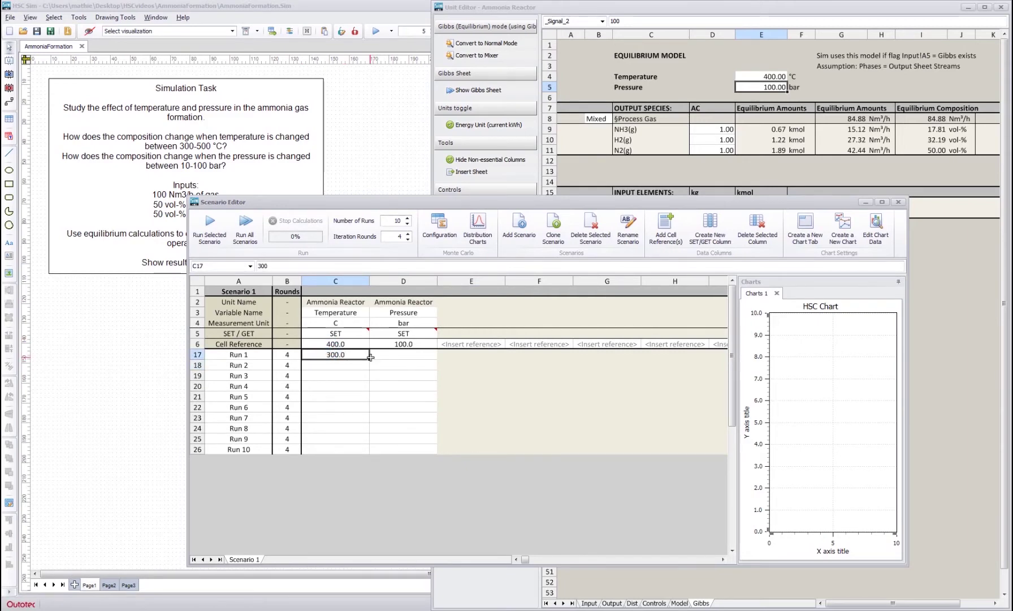
left_click_drag(370, 357, 364, 452)
left_click(380, 407)
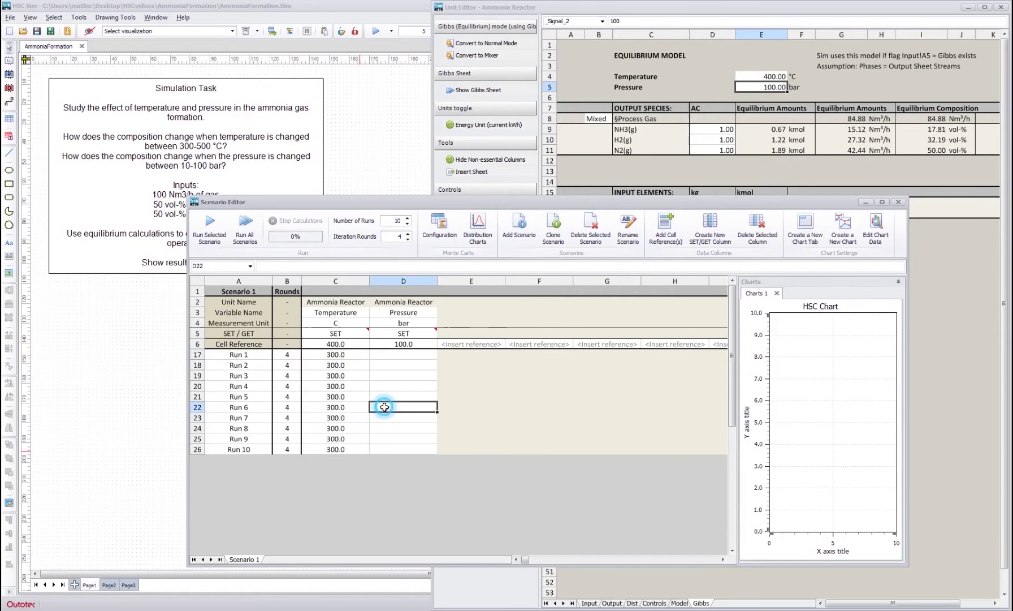
Fill the Pressure column for Runs 1 to 10 with values from 10 to 100 in increments of 10.
left_click(399, 359)
type("10")
key("Return")
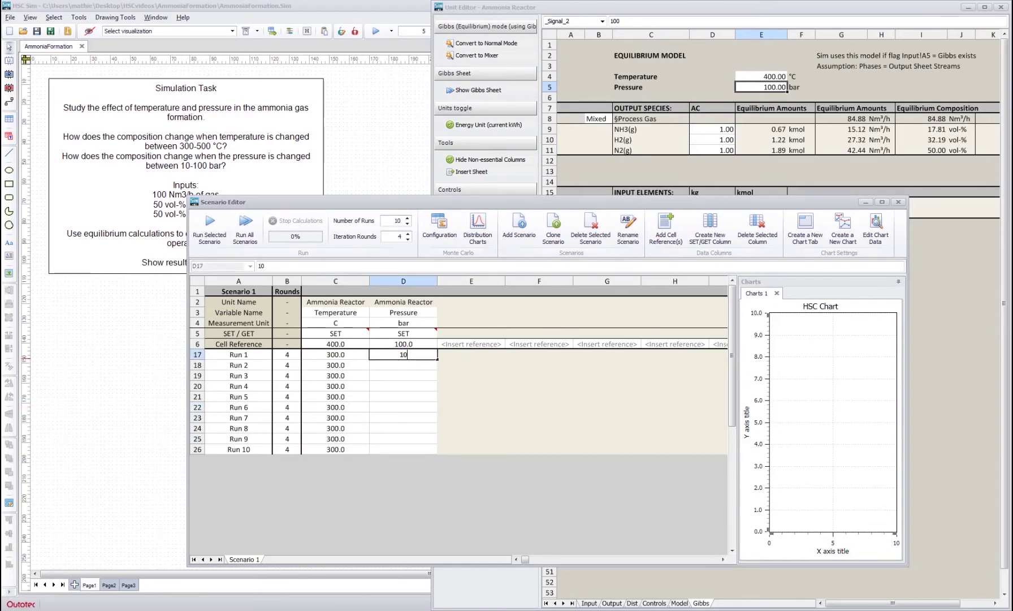
type("20")
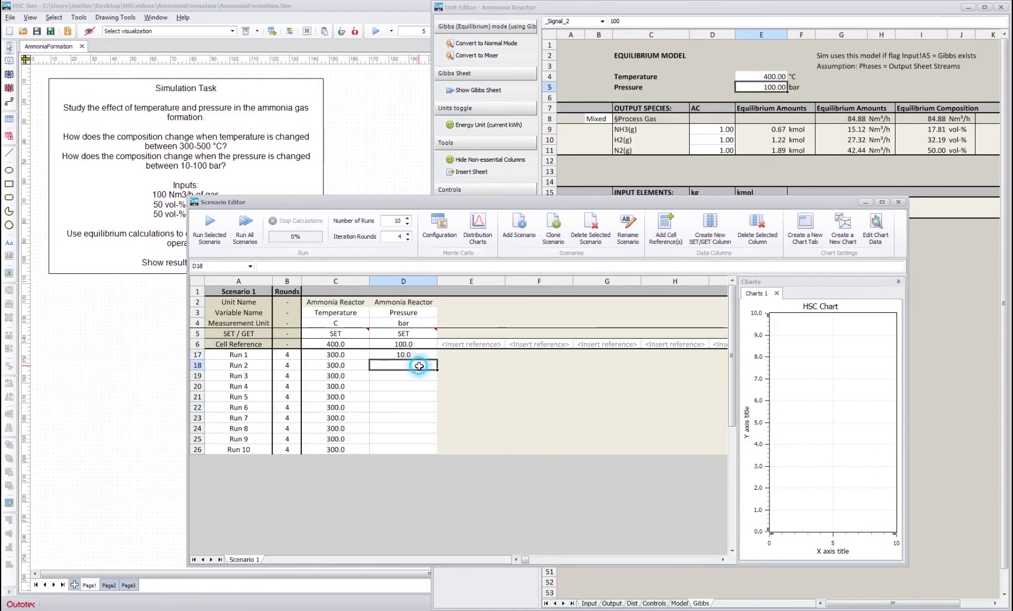
key("Return")
left_click_drag(418, 354, 440, 452)
left_click(485, 406)
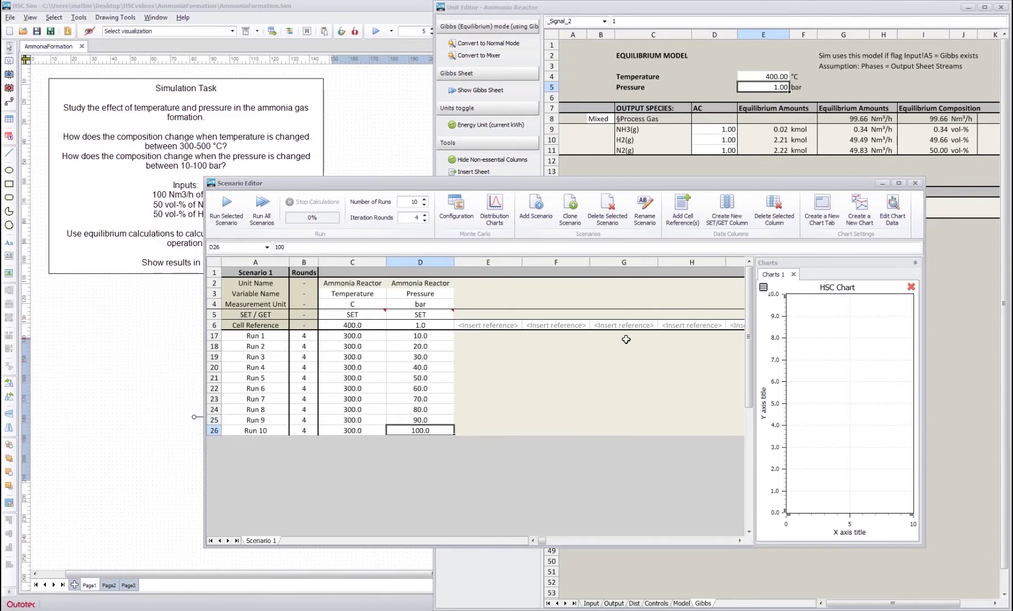
Copy the cell references of the Nm³/h equilibrium amounts for Process Gas, NH3(g), H2(g) and N2(g) from the Gibbs sheet.
left_click(842, 117)
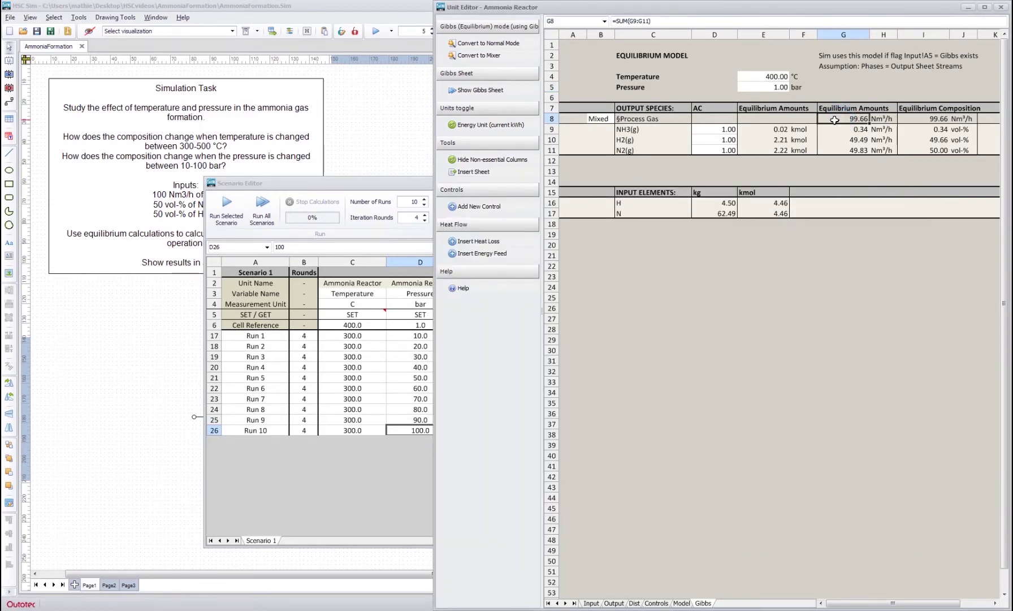
left_click_drag(849, 120, 877, 152)
left_click(845, 153)
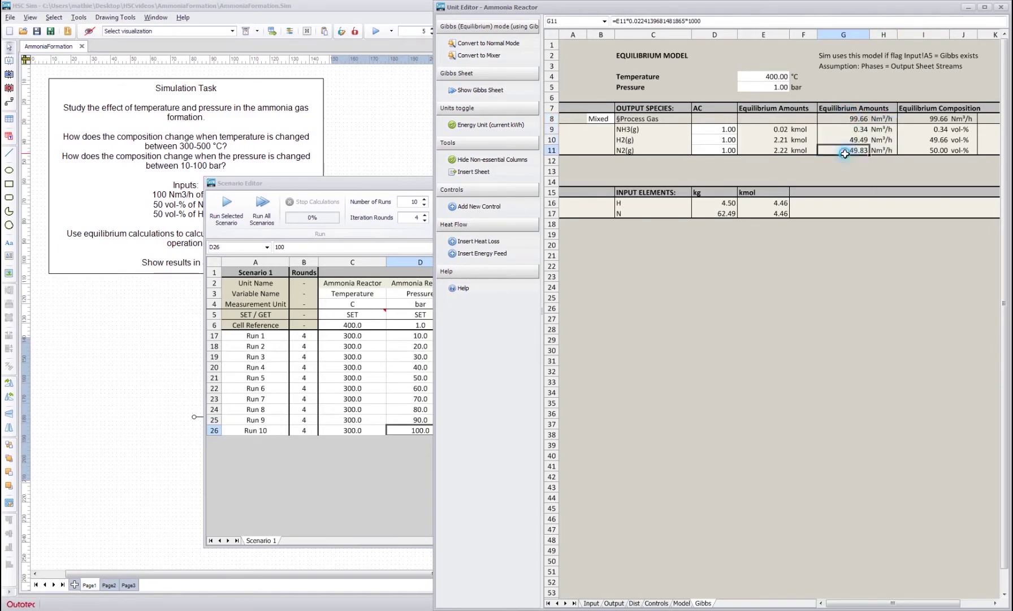
left_click_drag(842, 119, 842, 146)
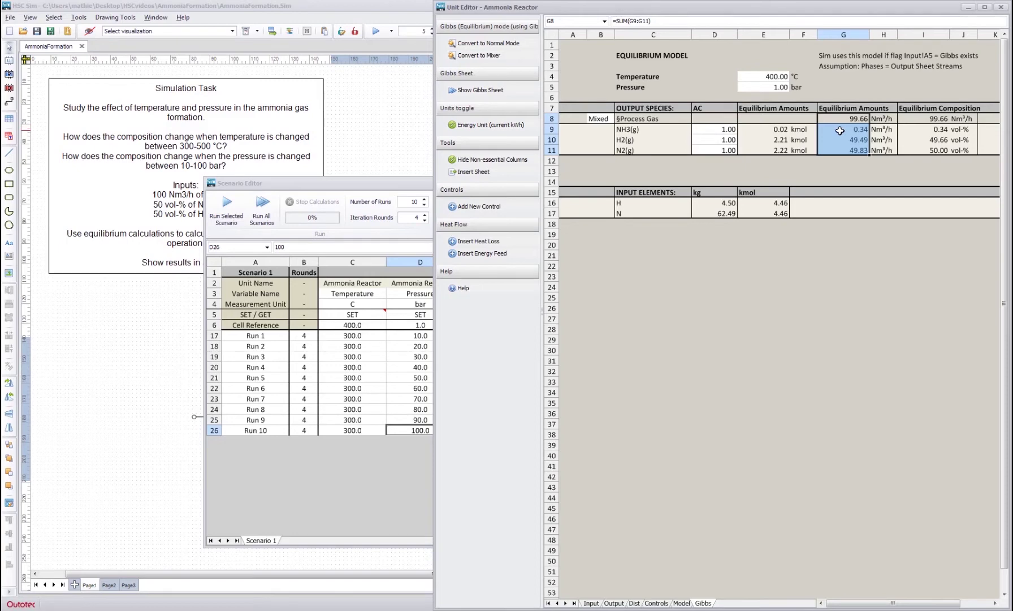
right_click(839, 131)
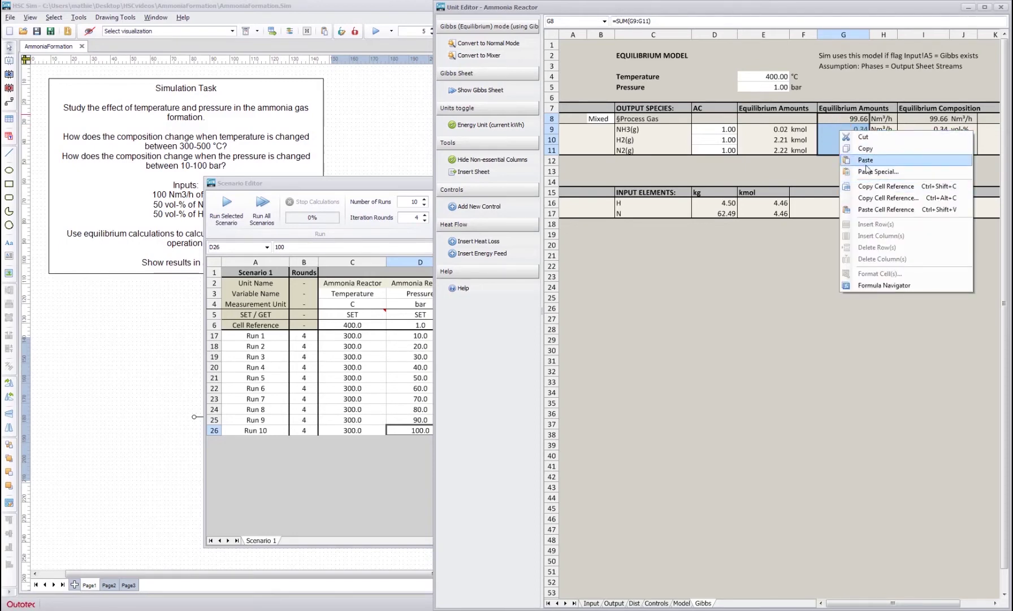
left_click(868, 191)
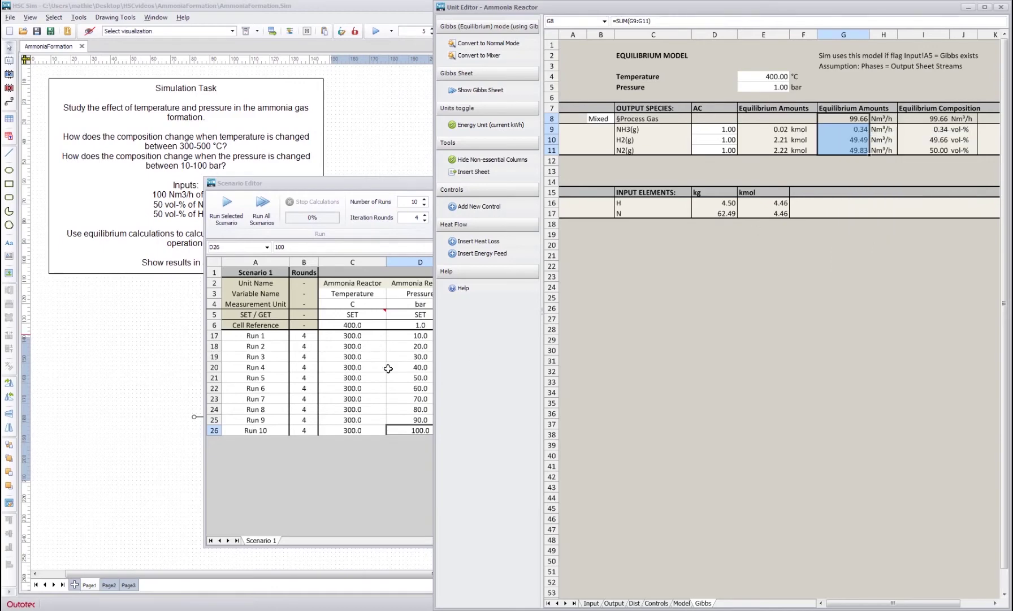
Add the four copied equilibrium-amount references to the scenario table as columns E to H and check them.
left_click(389, 369)
left_click(505, 354)
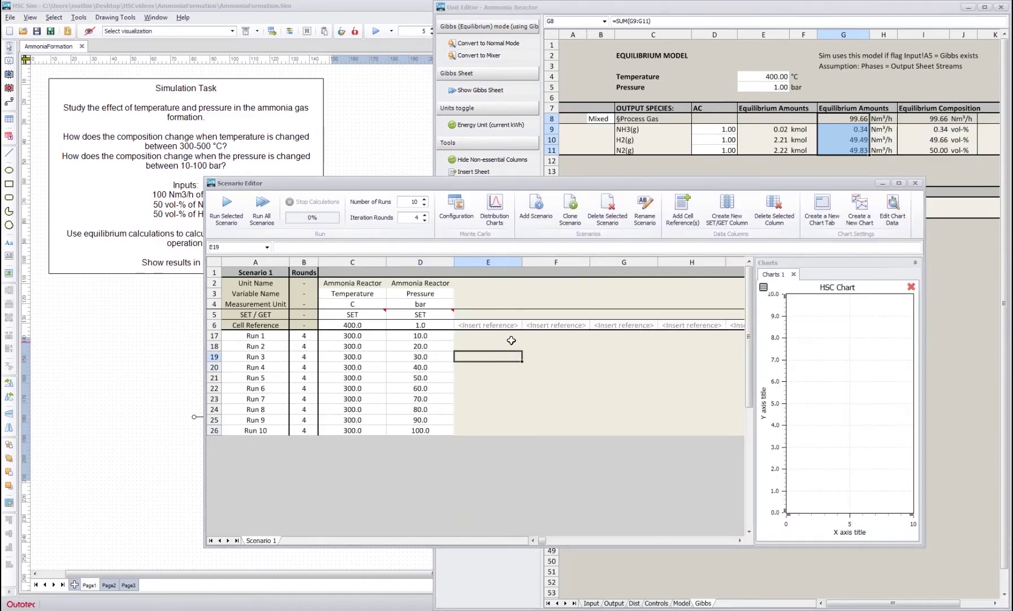
left_click(496, 325)
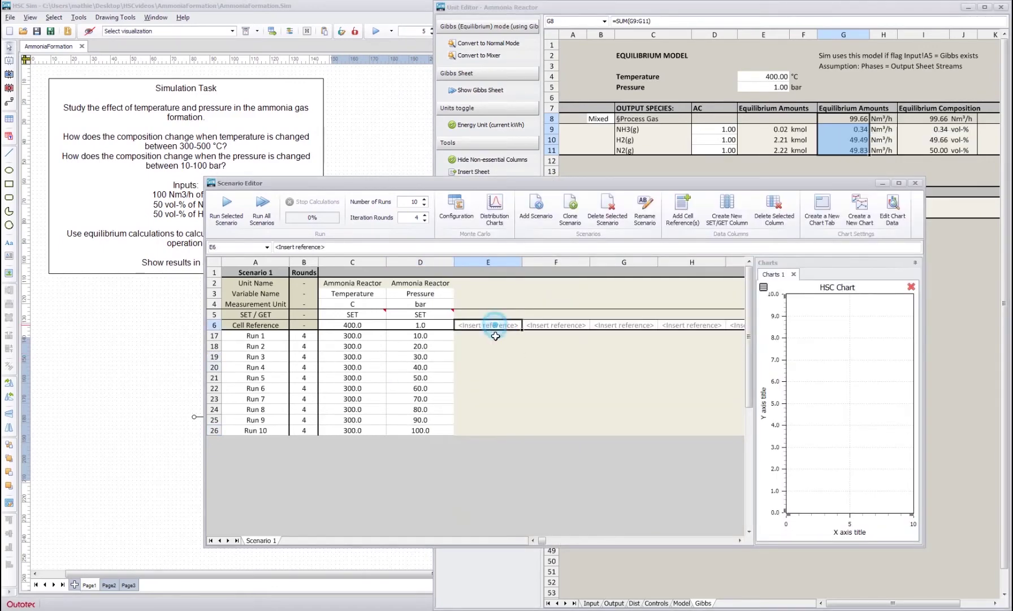
left_click(494, 352)
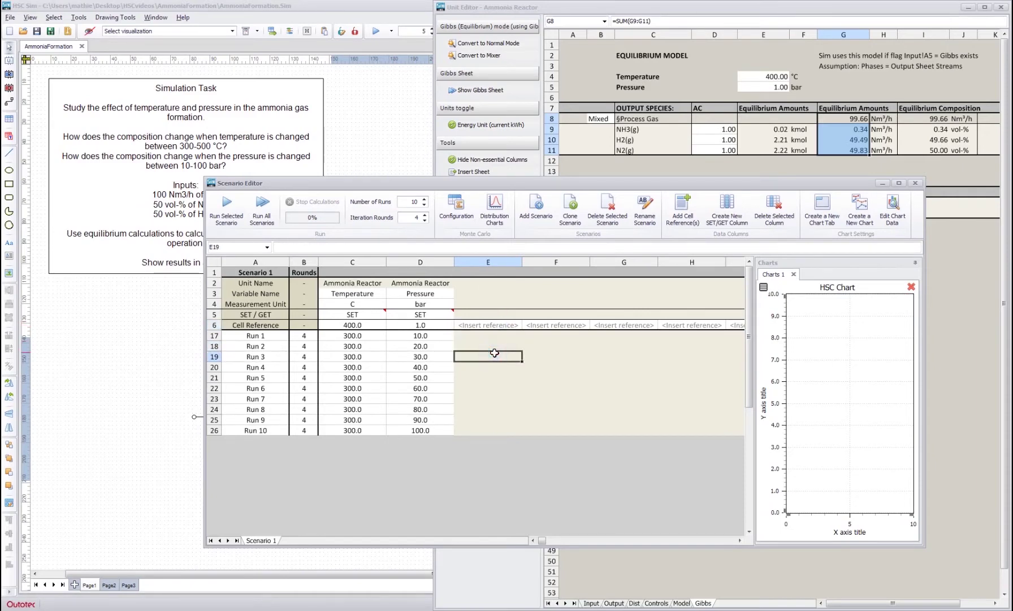
right_click(497, 326)
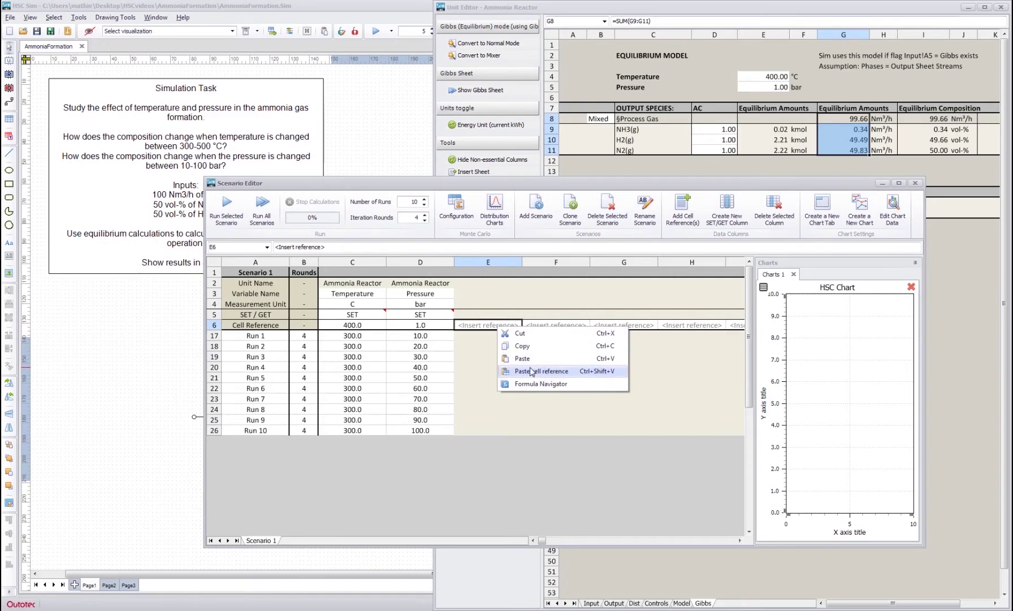
left_click(473, 347)
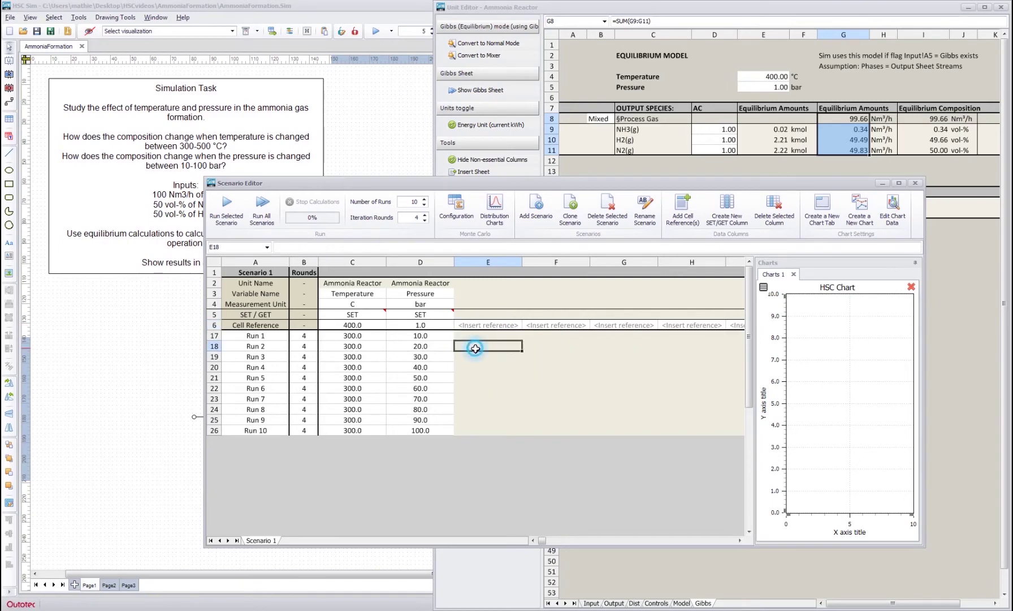
left_click(684, 208)
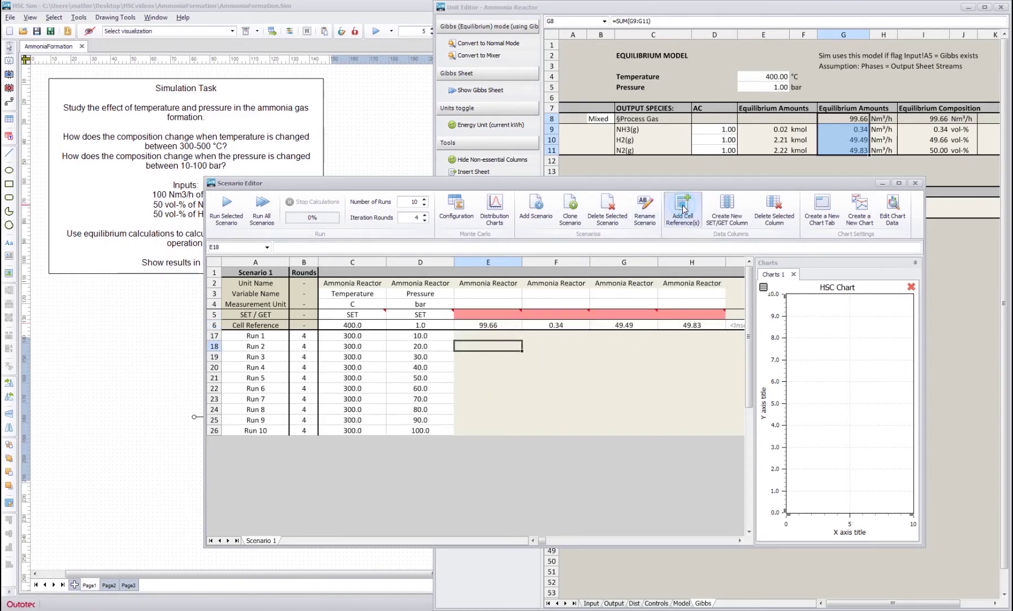
left_click_drag(486, 325, 691, 326)
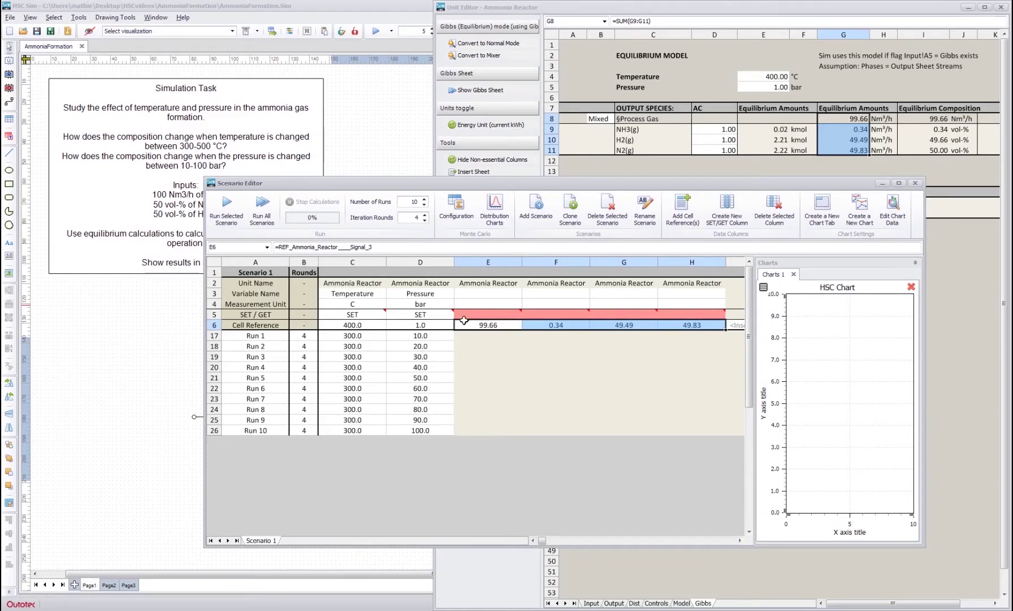
left_click(560, 356)
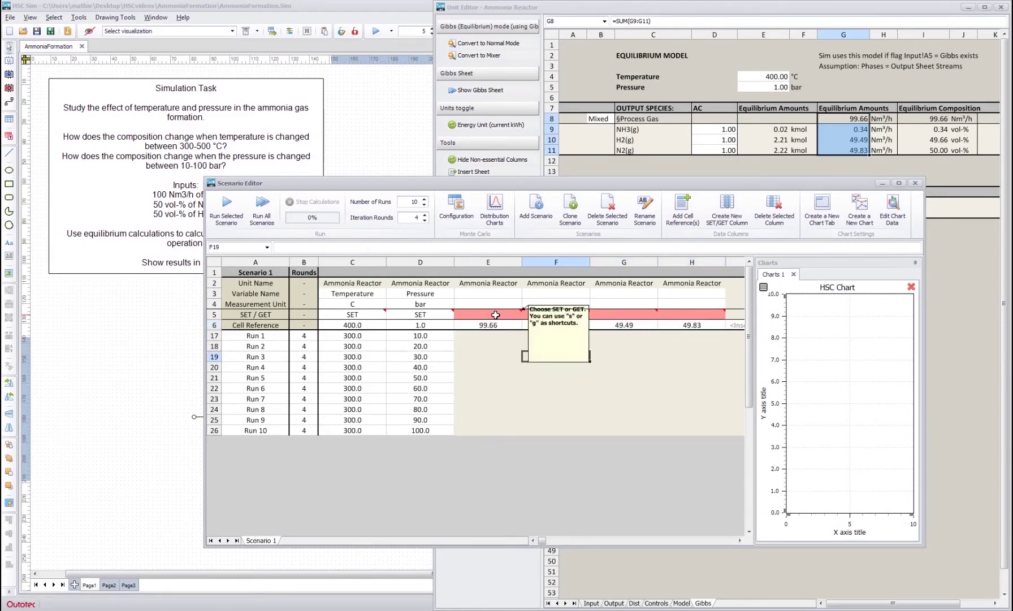
left_click(489, 326)
left_click(556, 325)
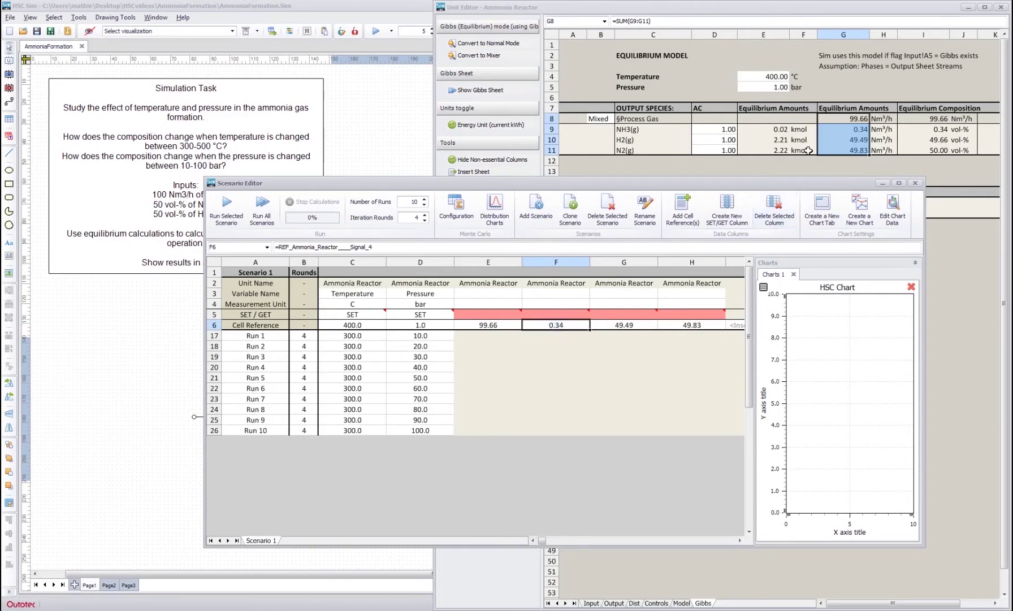
Name the column E variable Process Gas and enter Nm3/h as its measurement unit.
left_click(486, 293)
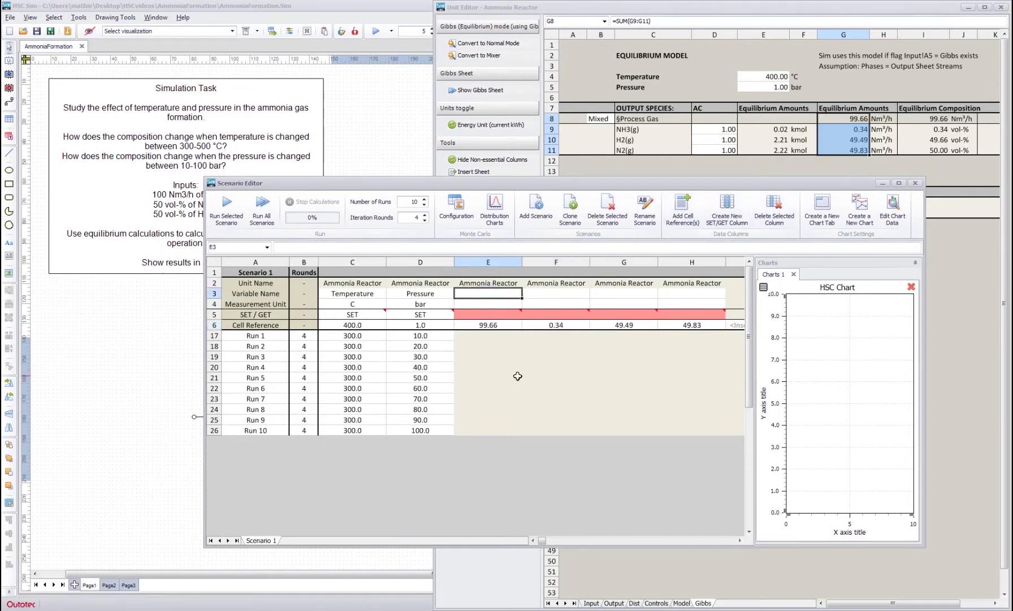
type("N")
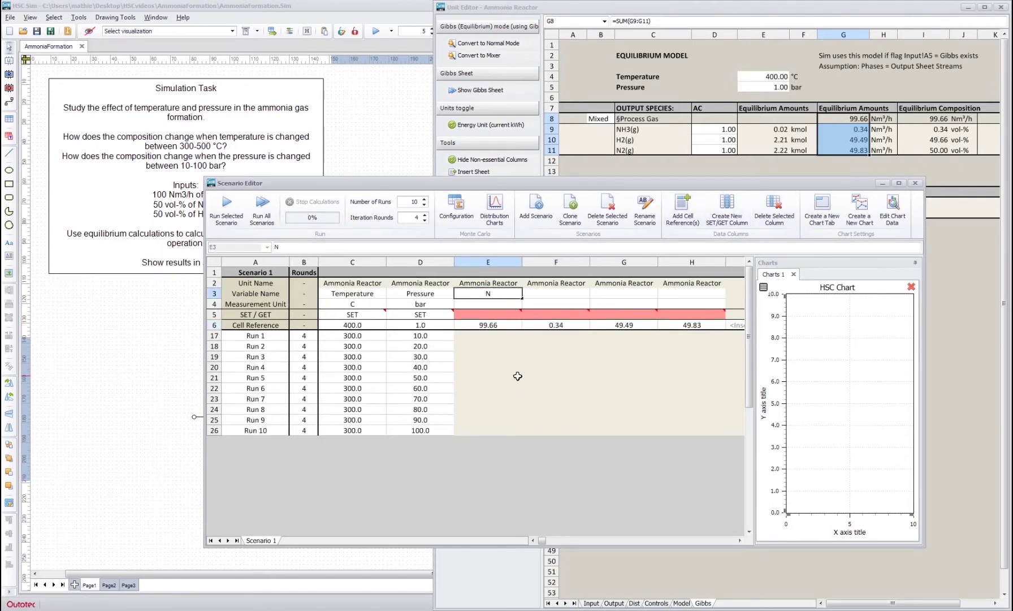
type("Process Gas")
key("Return")
type("Nm3")
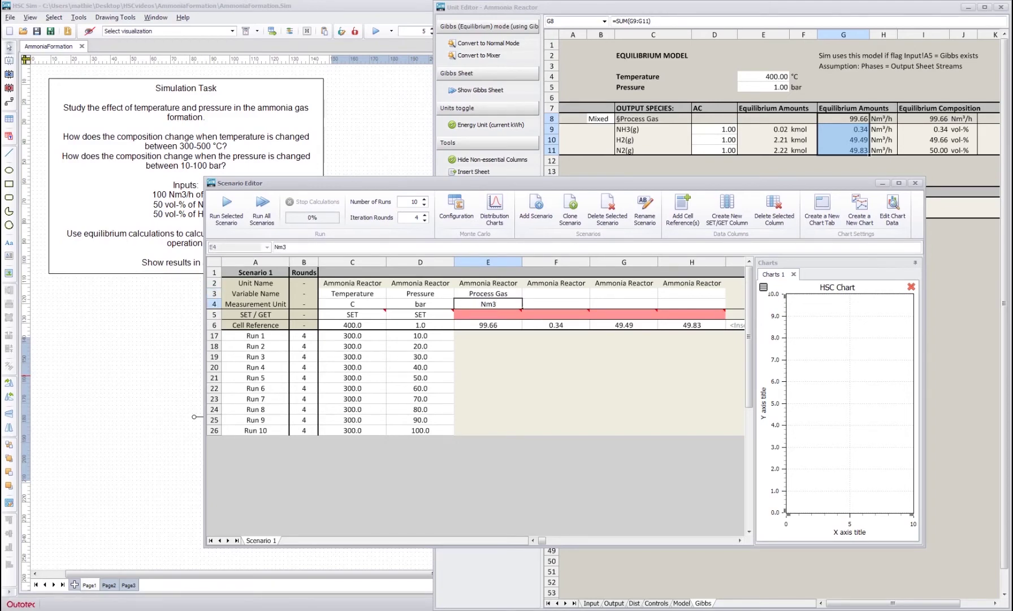
type("/h")
key("Return")
Name the variables in columns F, G and H NH3(g), H2(g) and N2(g).
key("Right")
key("Right")
key("Up")
key("Up")
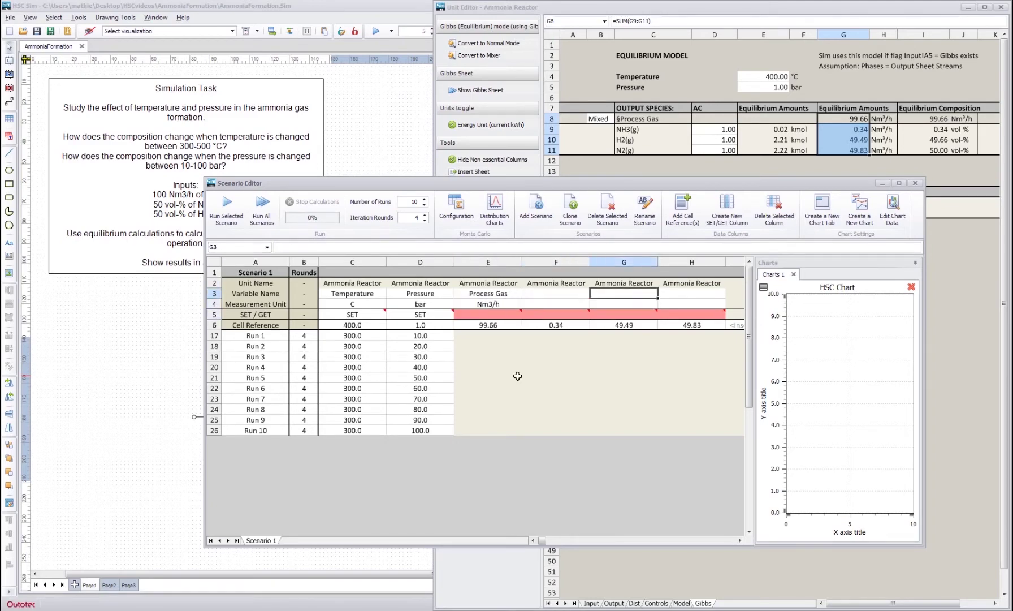
key("Left")
type("NH3")
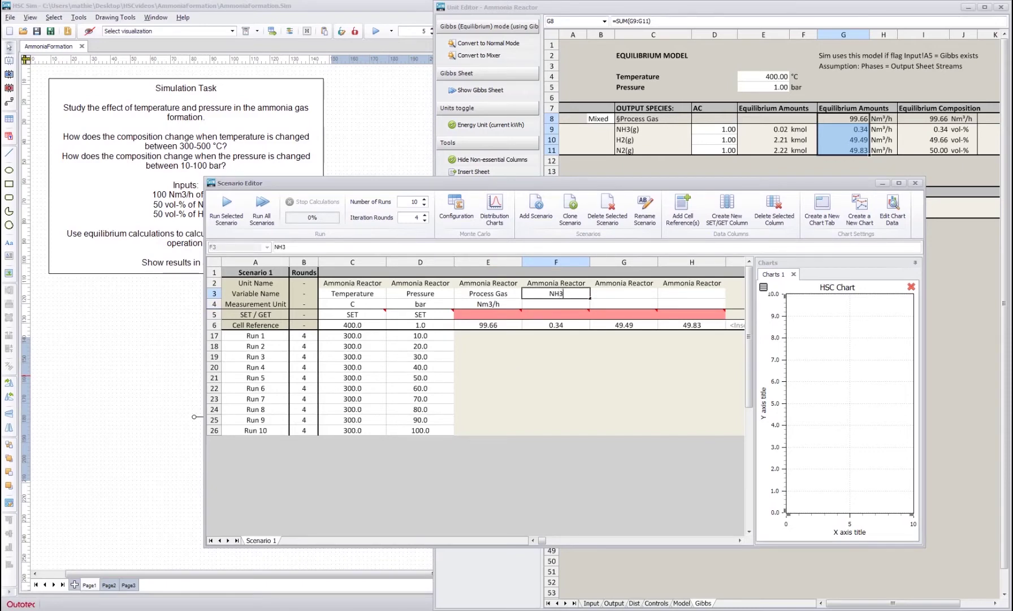
key("Tab")
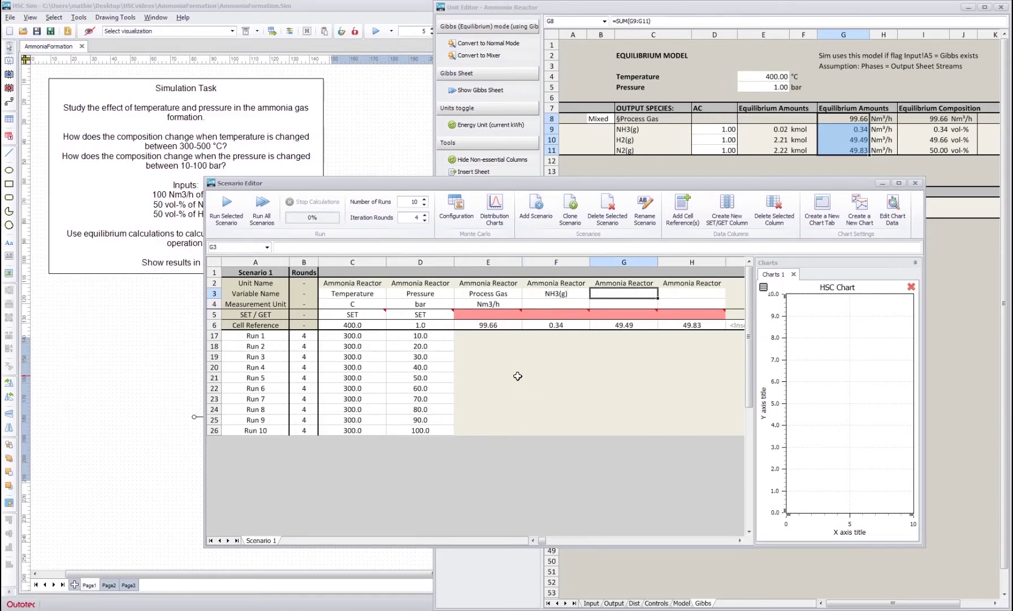
type("H2")
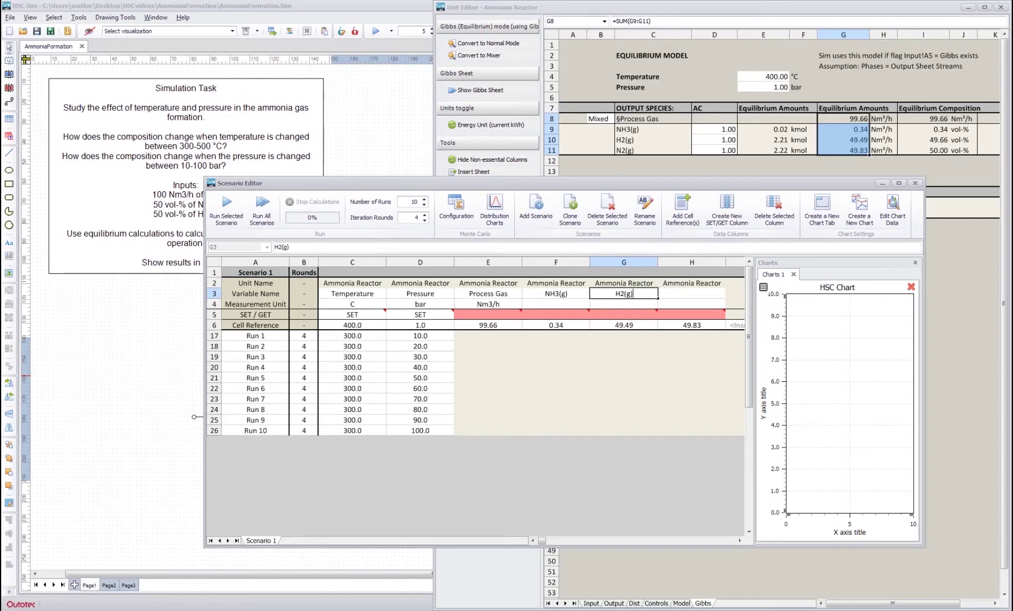
type("(g)")
key("Tab")
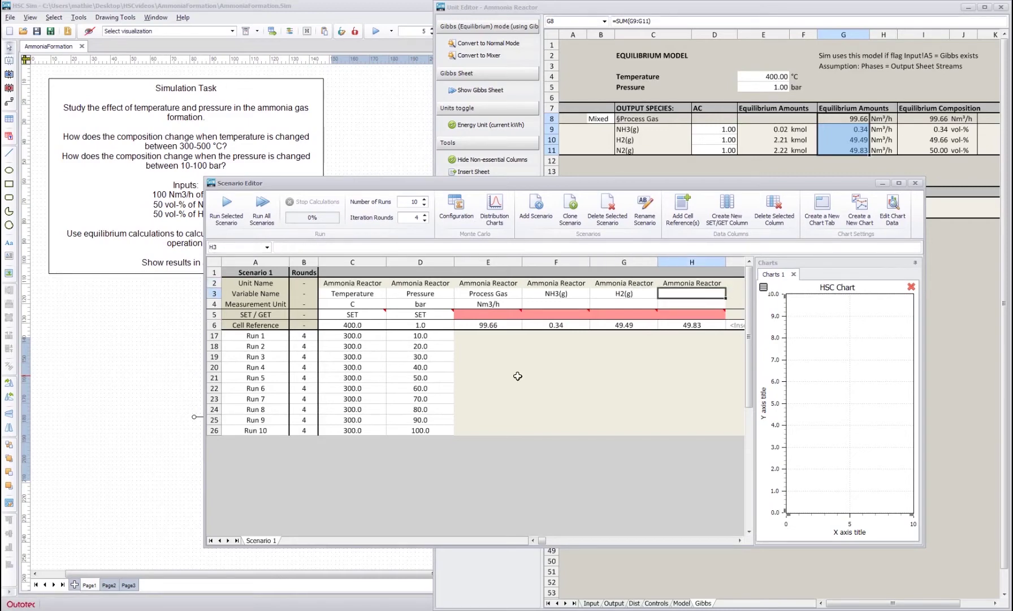
type("N2(g)")
key("Return")
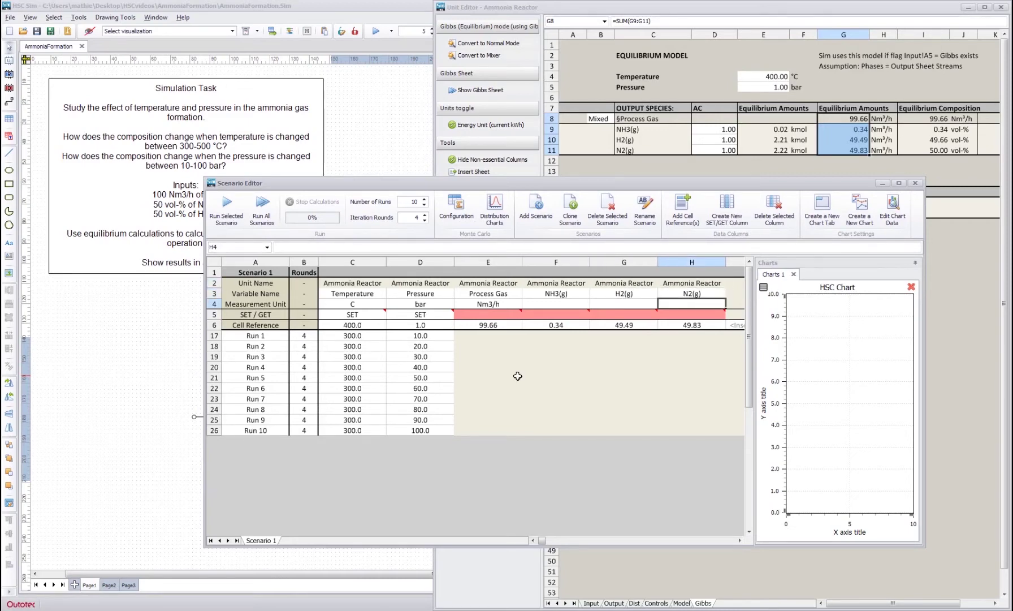
Fill the Nm3/h unit from the Process Gas column across the NH3(g), H2(g) and N2(g) columns.
key("Left")
key("Left")
left_click(512, 303)
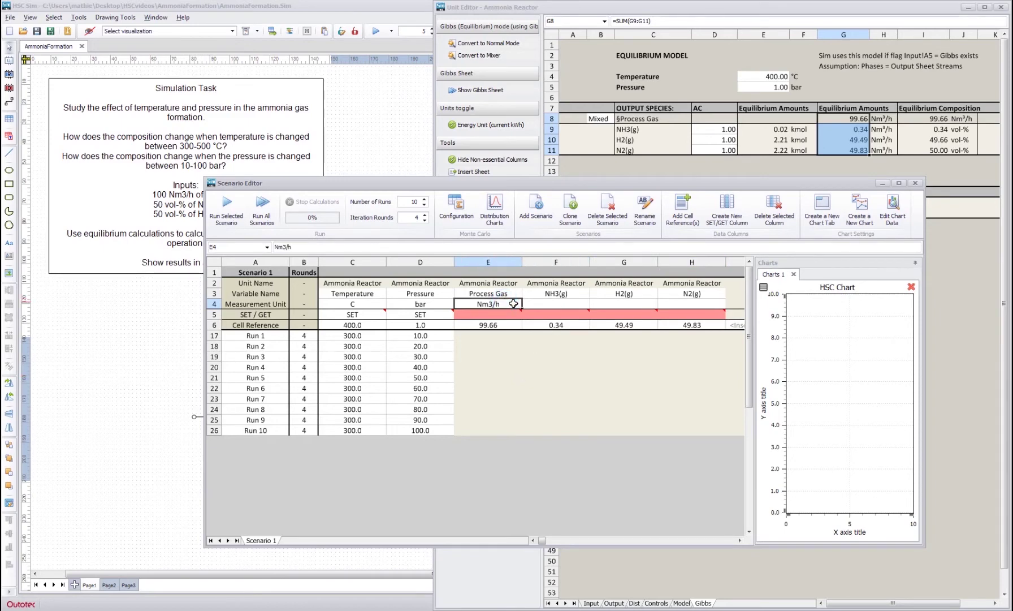
left_click_drag(518, 307, 720, 308)
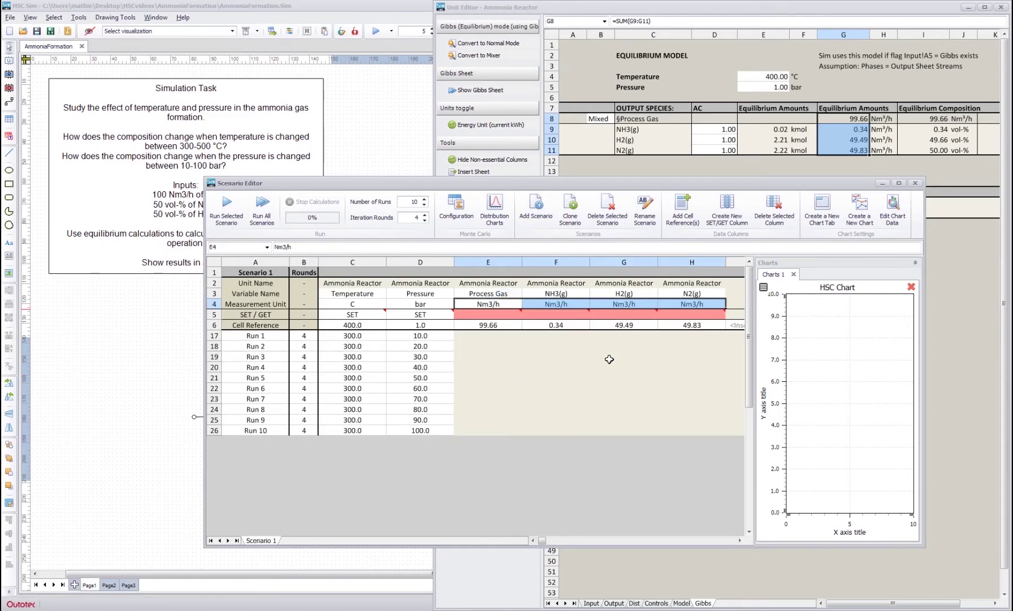
Mark the Process Gas column in the scenario table as a GET variable.
left_click(489, 328)
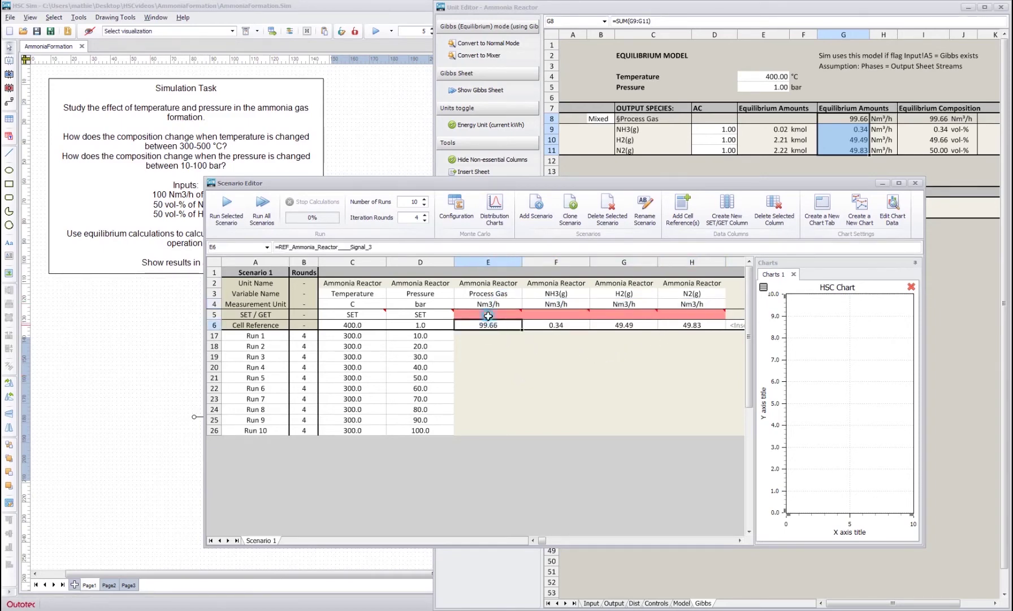
left_click(477, 316)
left_click(527, 314)
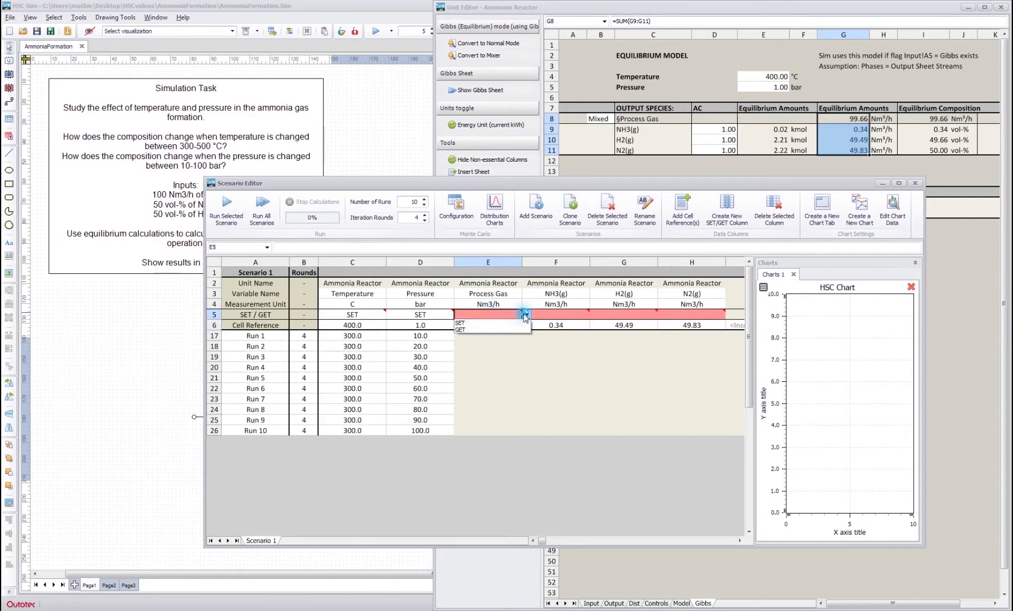
left_click(488, 333)
Mark the NH3(g), H2(g) and N2(g) columns as GET variables.
left_click(553, 314)
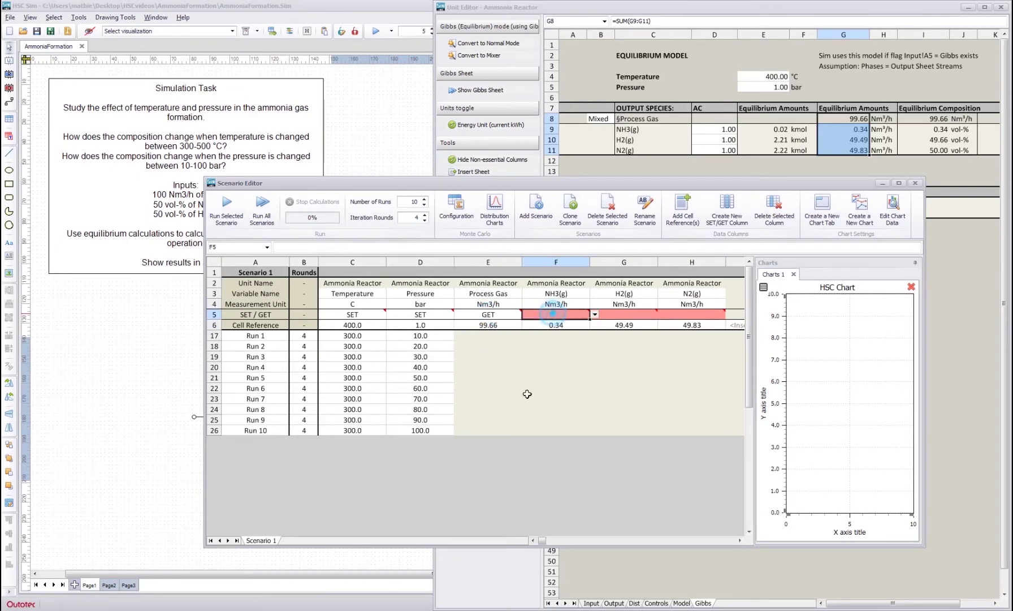
type("GET")
key("Return")
key("Up")
key("Right")
type("GET")
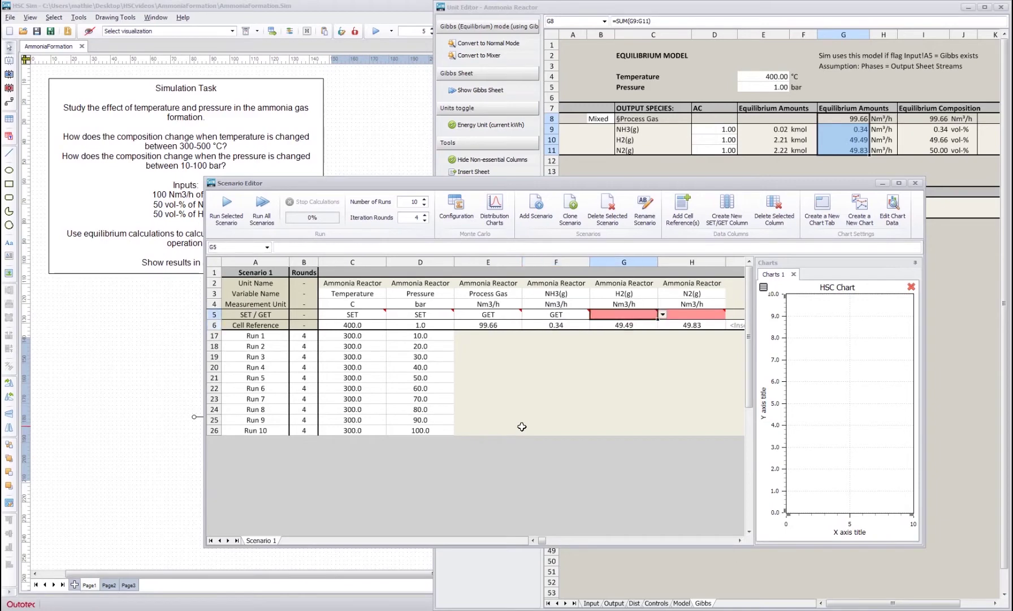
key("Tab")
type("GET")
key("Tab")
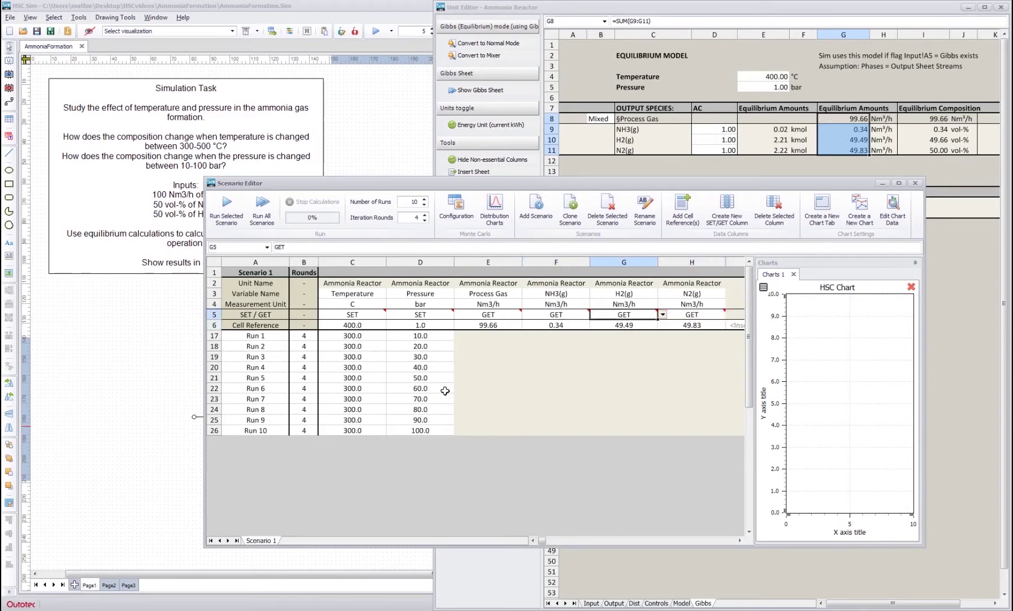
Run Scenario 1 and review the calculated gas amounts across its runs.
left_click(427, 378)
left_click(524, 367)
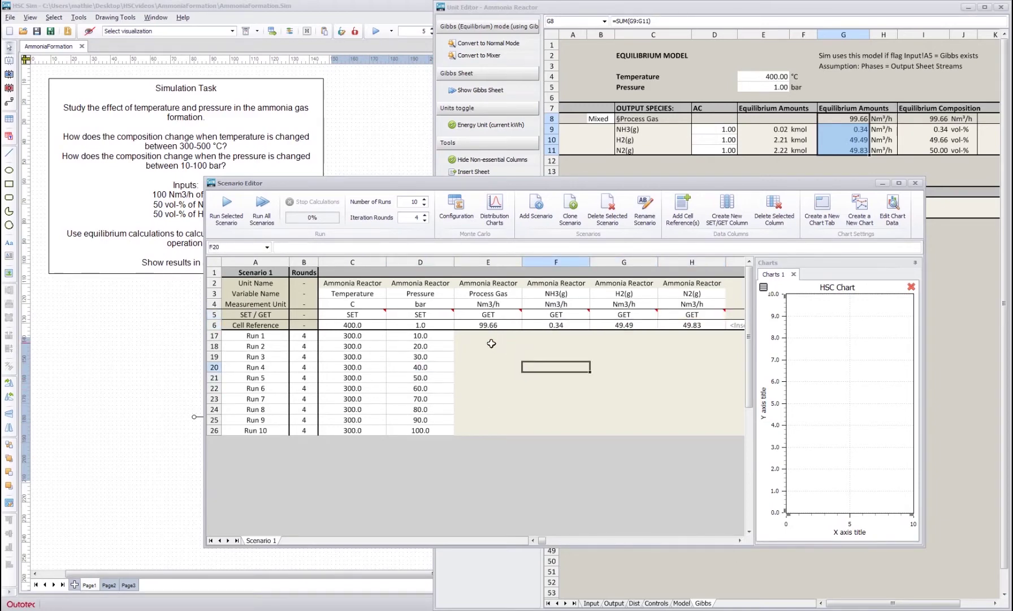
left_click(487, 399)
left_click(427, 411)
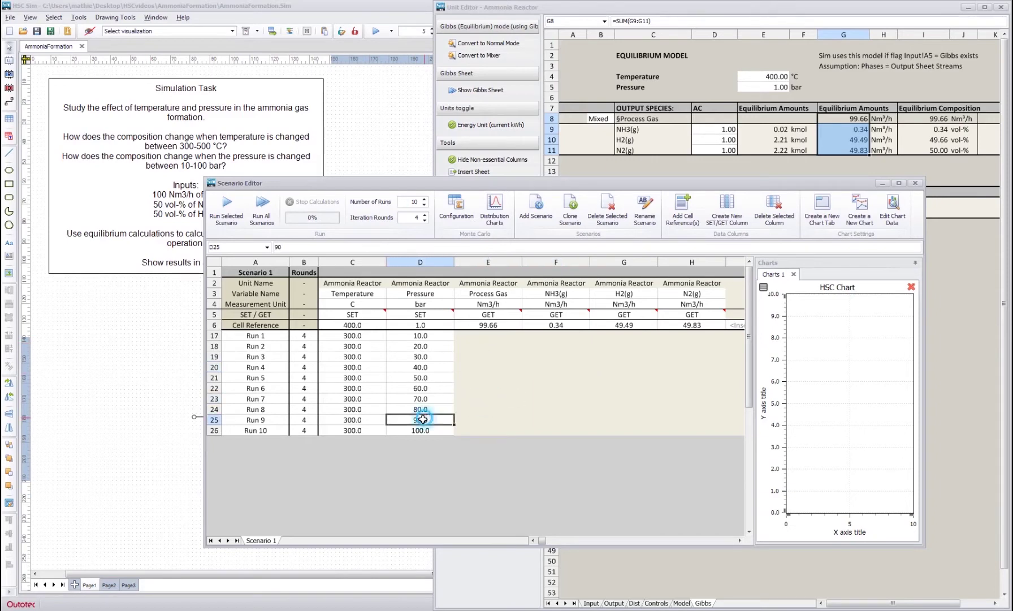
left_click(423, 430)
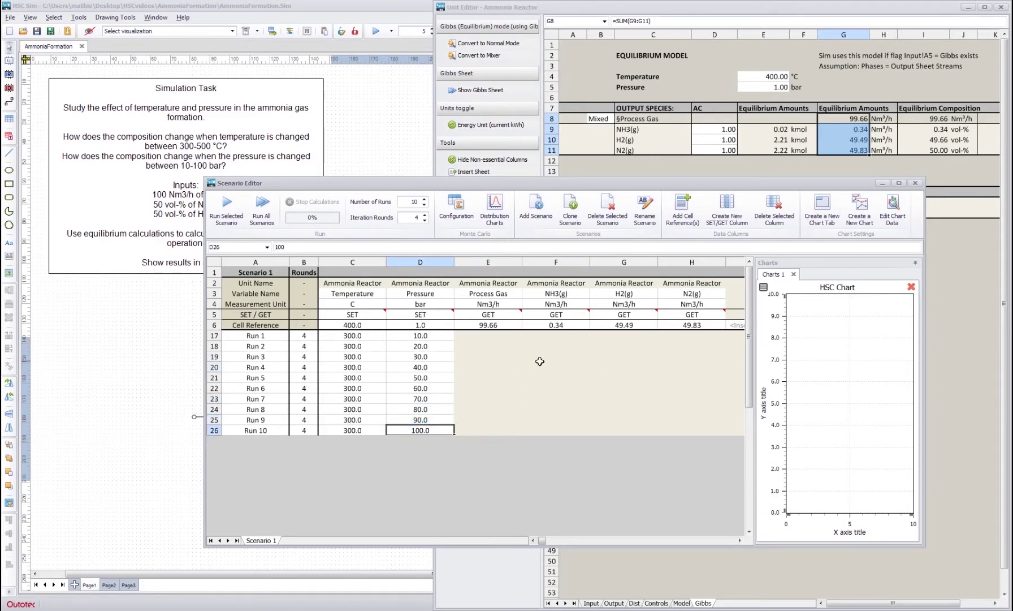
left_click(536, 387)
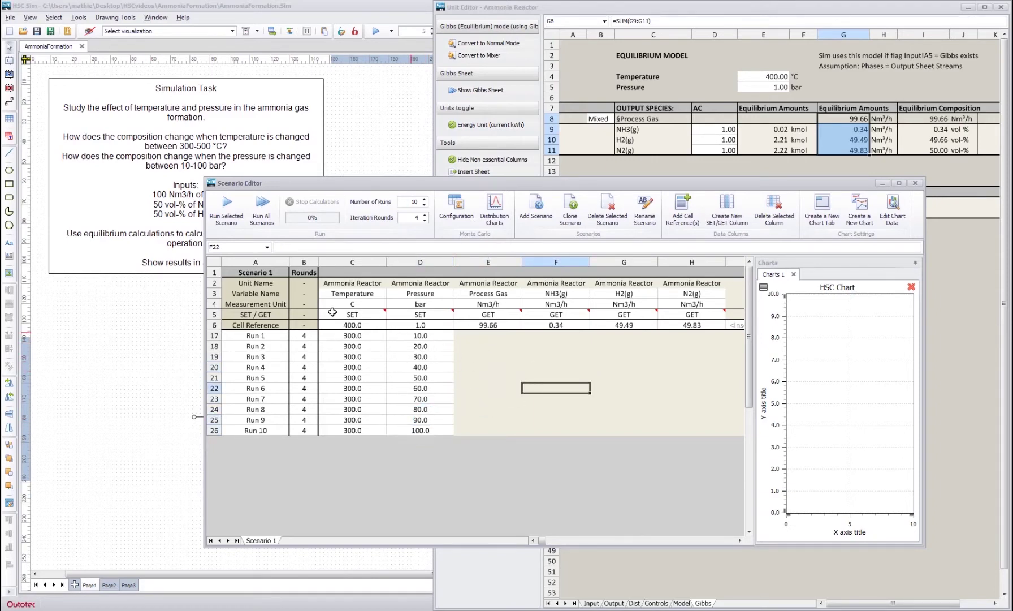
left_click(231, 206)
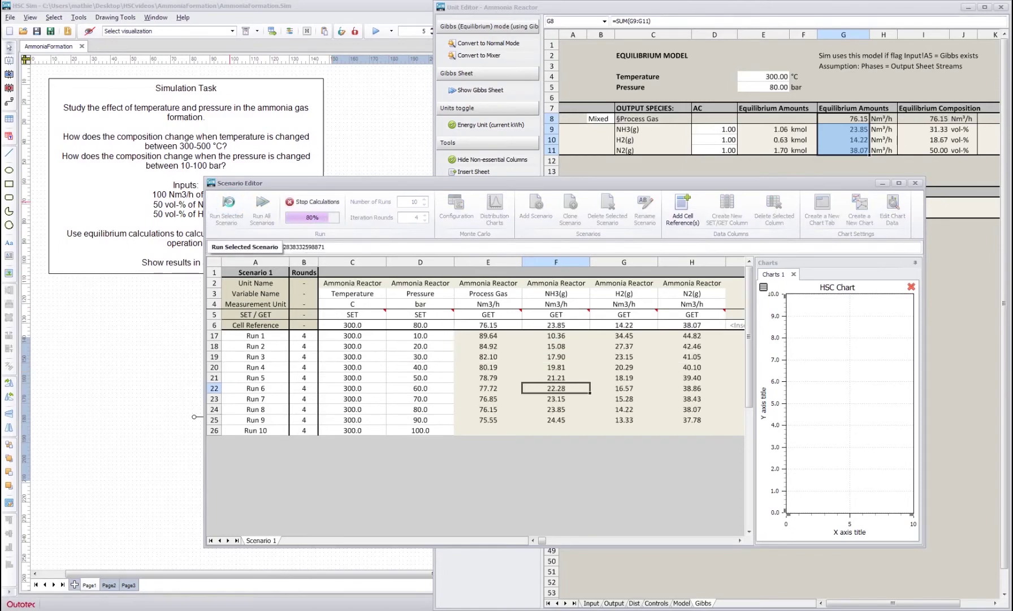
left_click(368, 335)
left_click_drag(368, 335, 418, 334)
left_click_drag(357, 356, 711, 365)
left_click(382, 367)
left_click(691, 387)
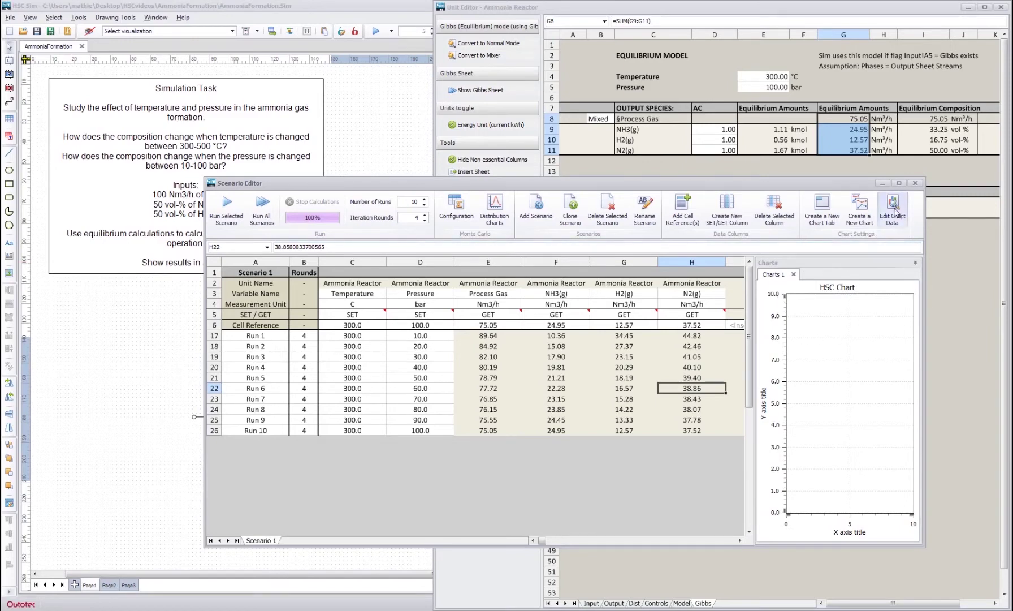
Maximize the Scenario Editor with a wider chart area, and set Pressure as the chart's X-axis column.
double_click(849, 184)
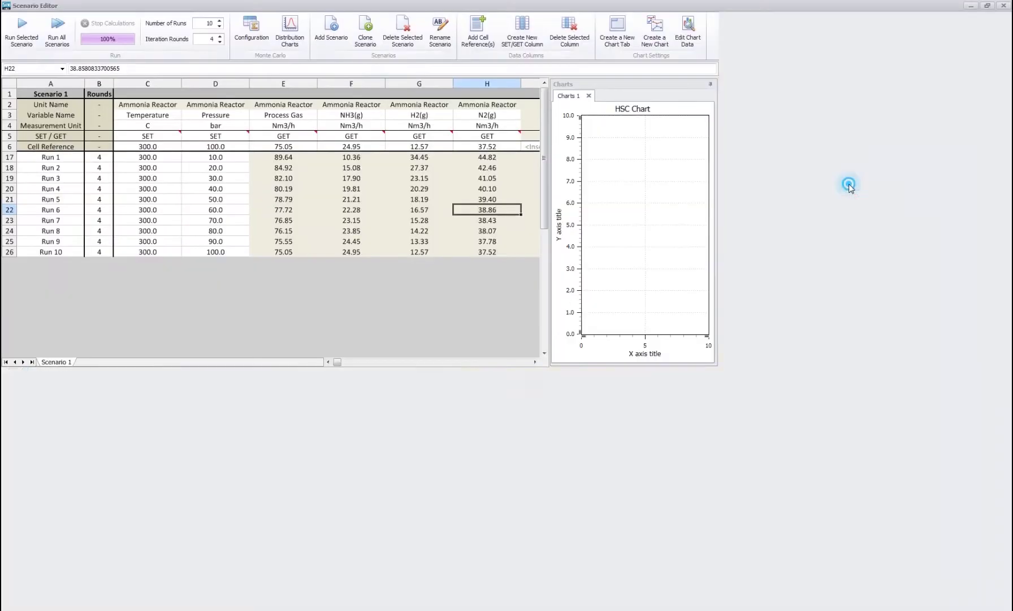
left_click_drag(842, 184, 547, 182)
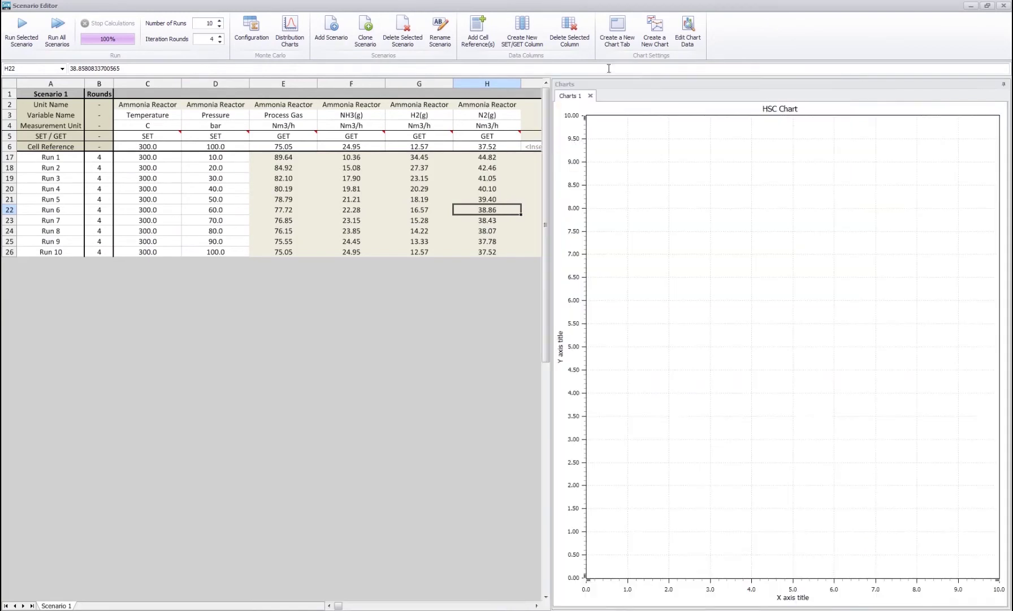
left_click(689, 34)
left_click(570, 252)
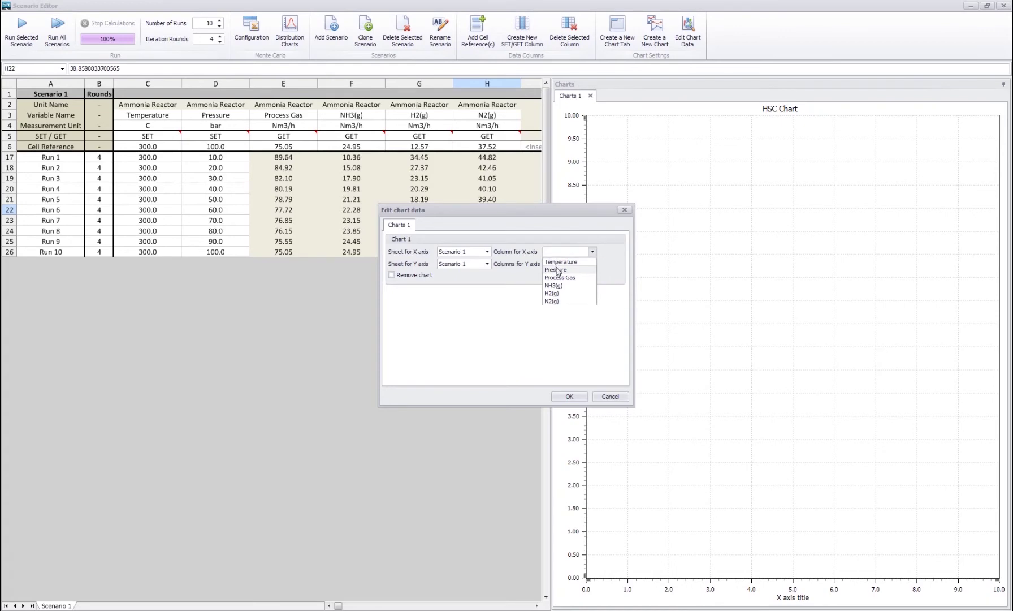
left_click(556, 270)
Plot NH3(g), H2(g) and N2(g) as the chart's Y-axis columns and apply the chart data.
left_click(561, 263)
left_click(560, 310)
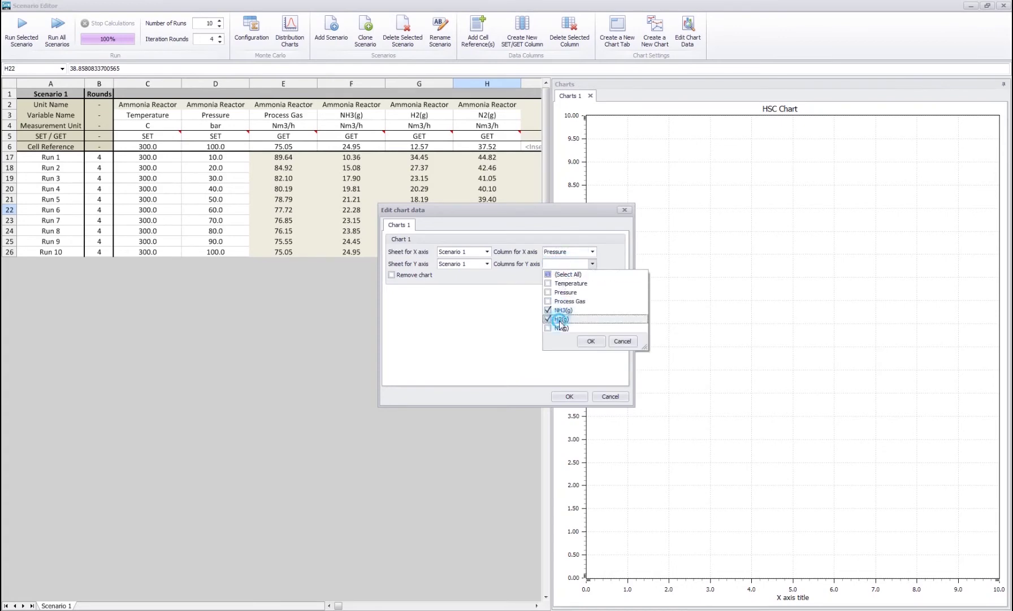
left_click(560, 319)
left_click(561, 328)
left_click(591, 341)
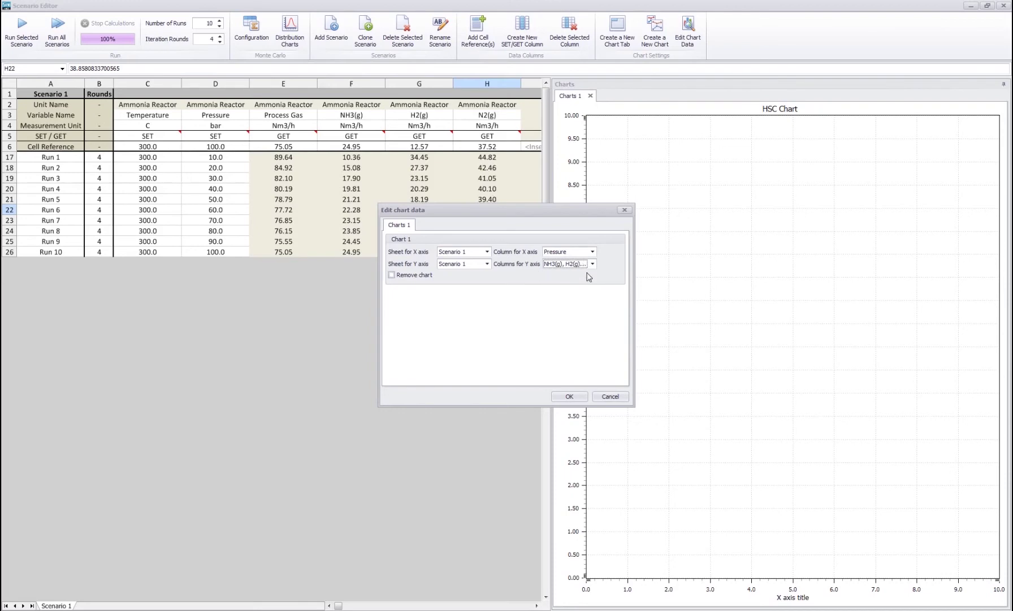
left_click(570, 396)
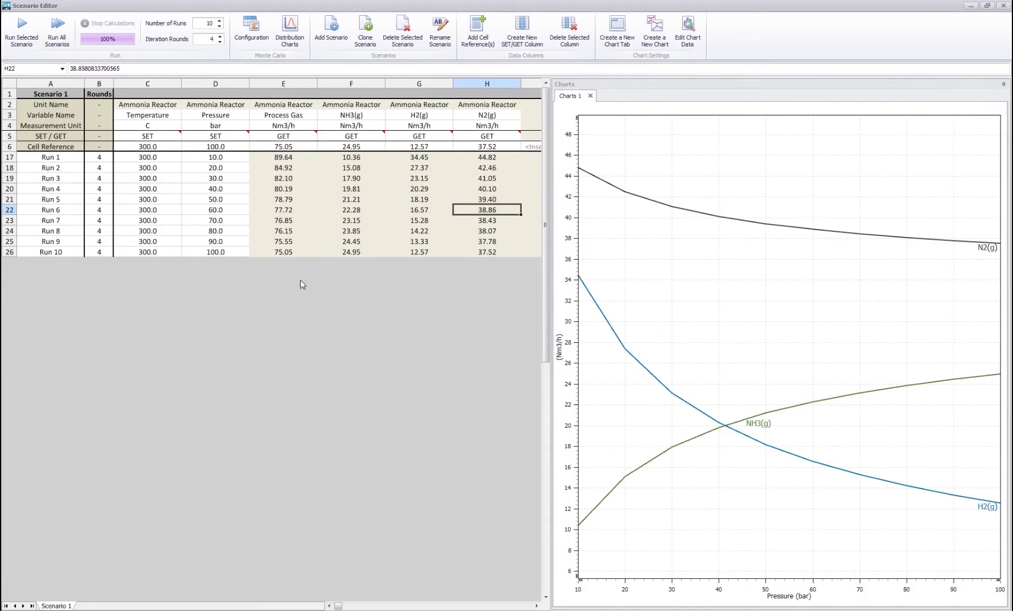
double_click(545, 4)
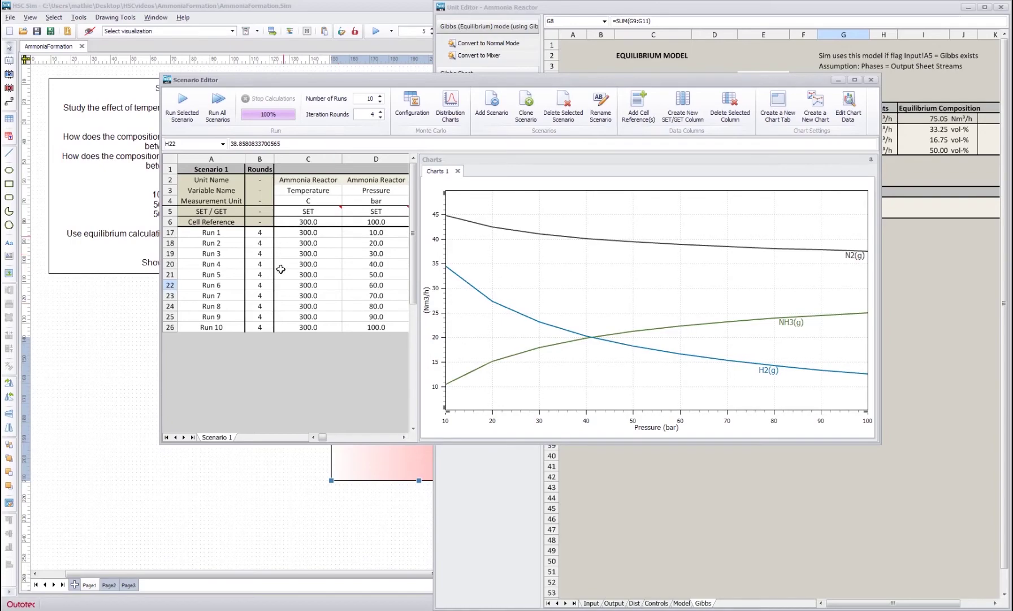
double_click(637, 80)
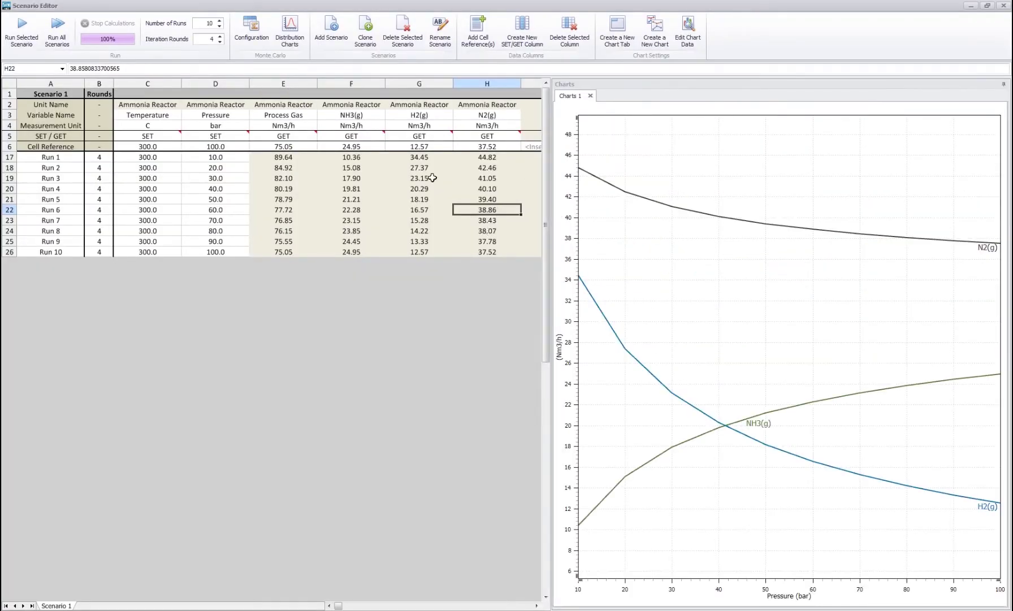
left_click(283, 199)
left_click(148, 167)
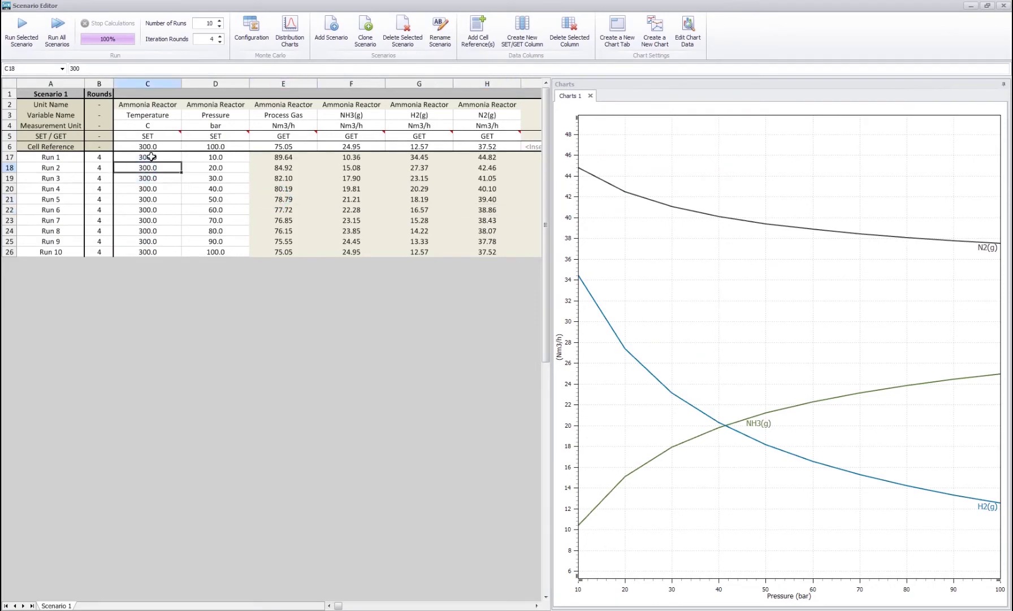
left_click(148, 156)
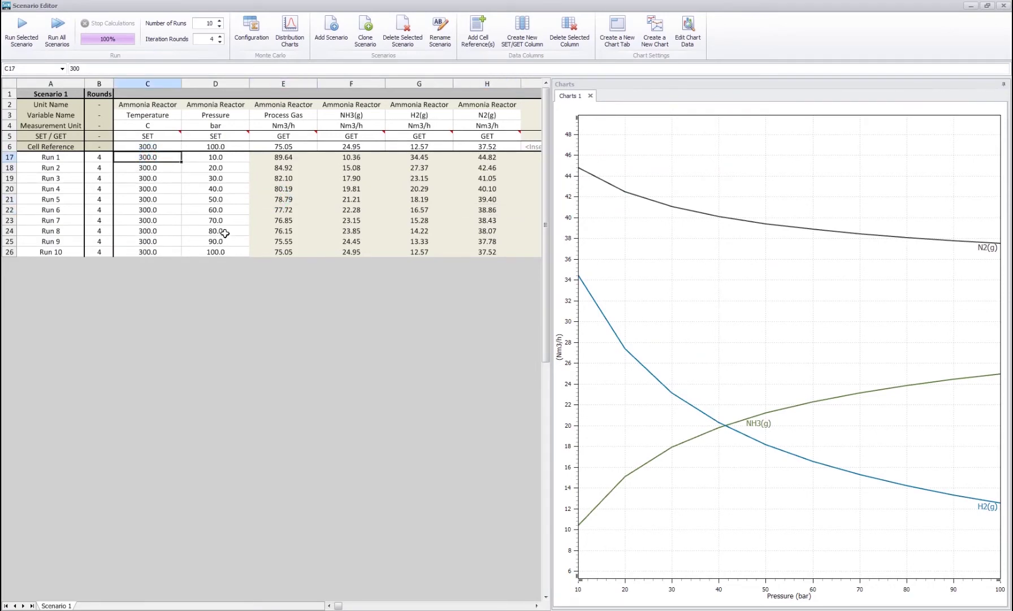
left_click(323, 170)
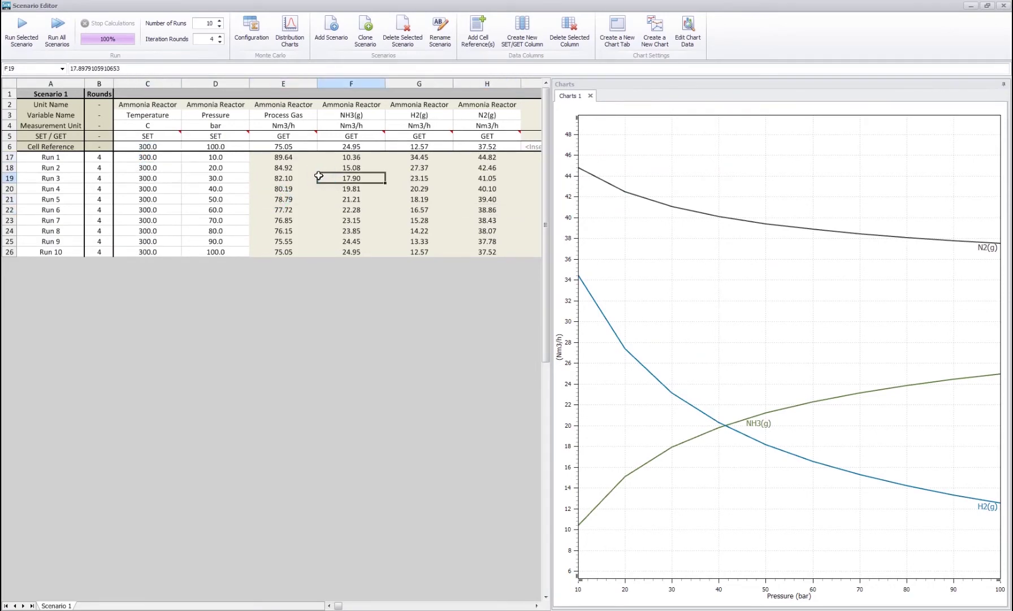
left_click(281, 167)
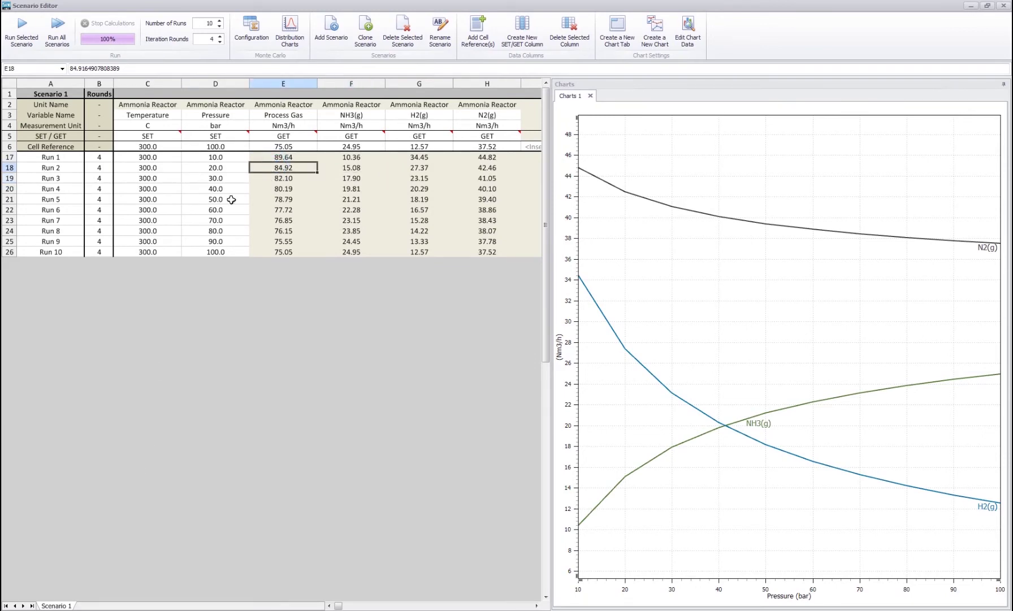
Add a new empty scenario and delete it again.
left_click(333, 29)
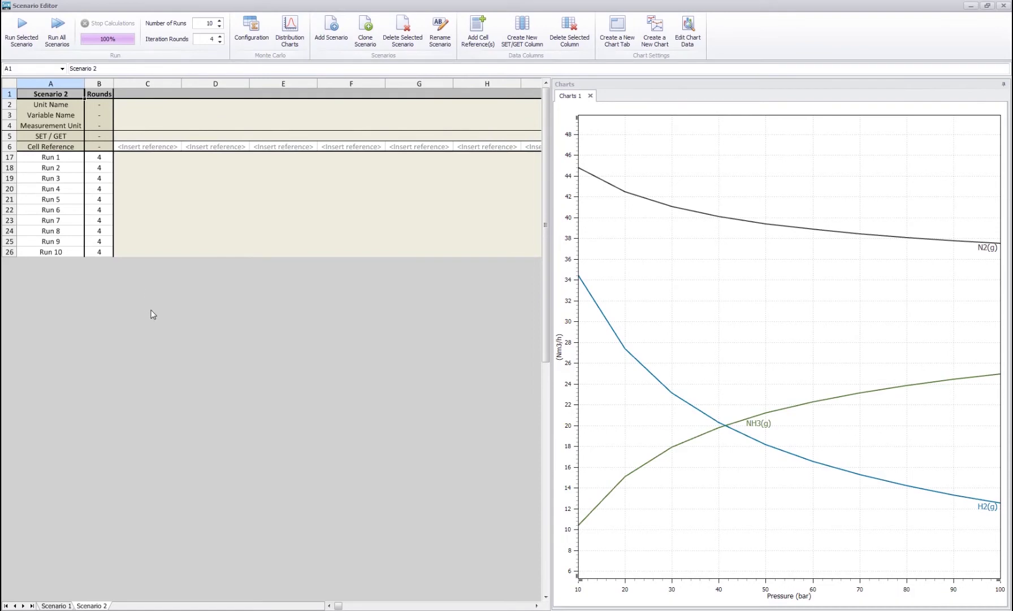
left_click(402, 28)
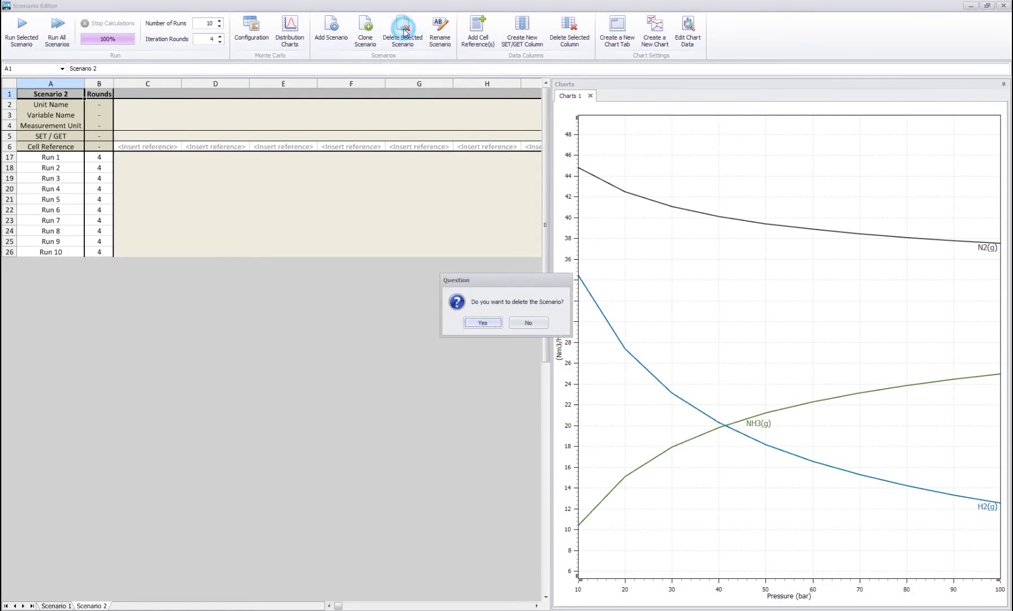
left_click(481, 324)
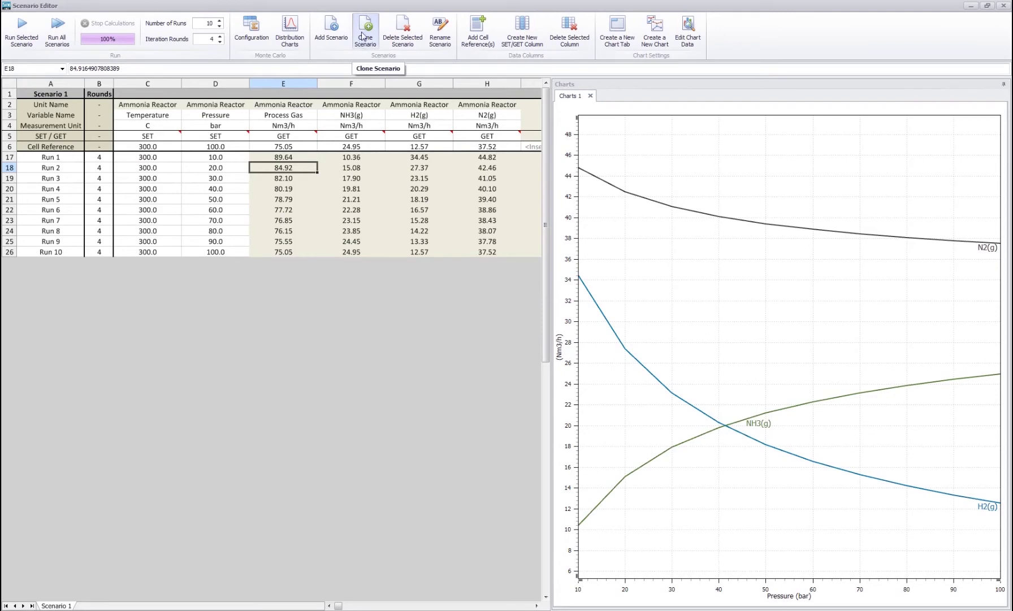
Clone Scenario 1 and set the temperature of all ten runs in the copy to 400 °C.
left_click(364, 35)
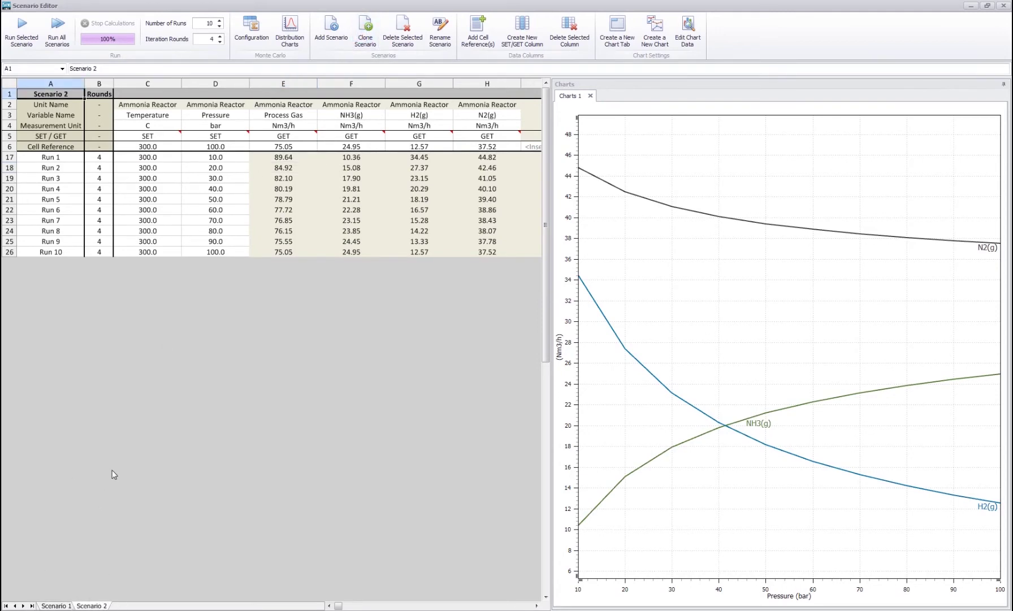
left_click(214, 165)
left_click(170, 157)
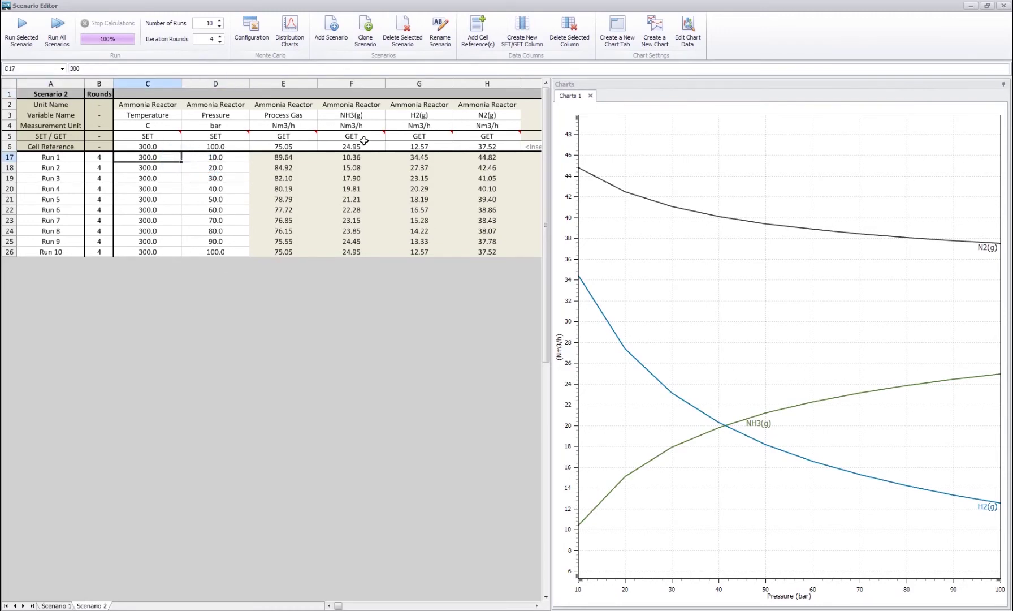
left_click(133, 168)
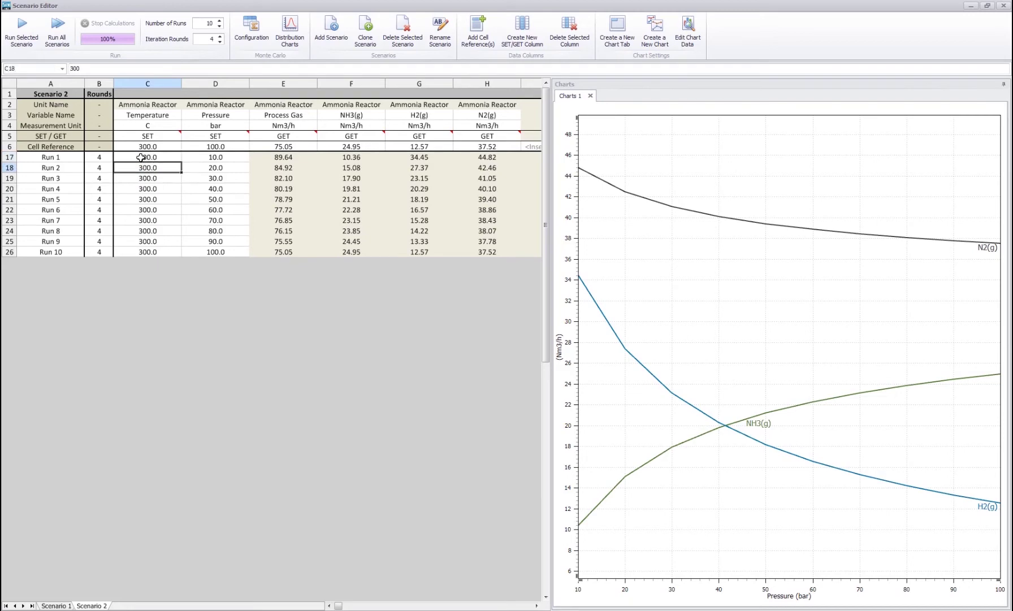
left_click(140, 157)
type("400")
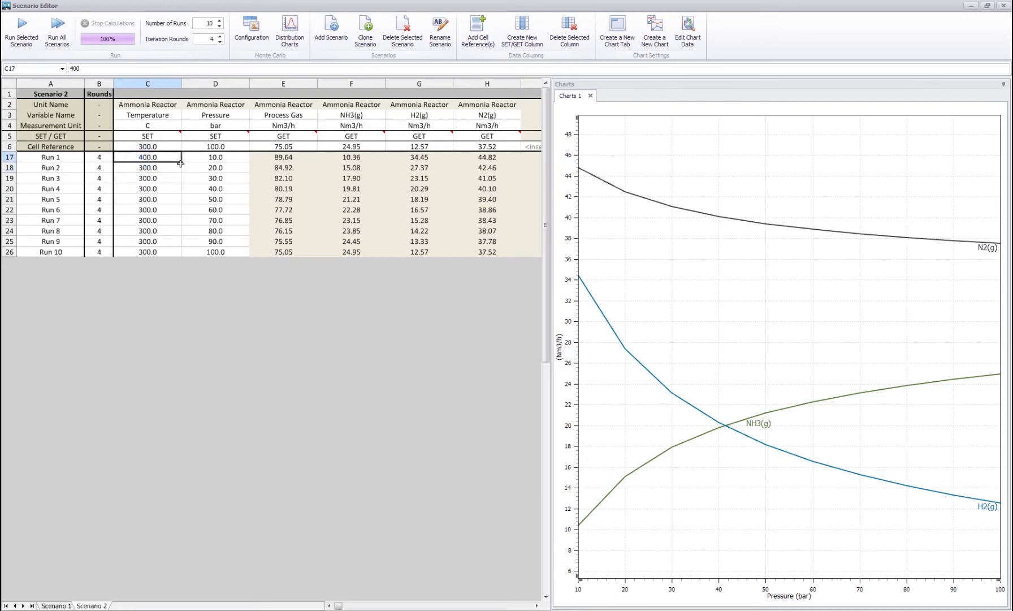
left_click_drag(180, 164, 226, 254)
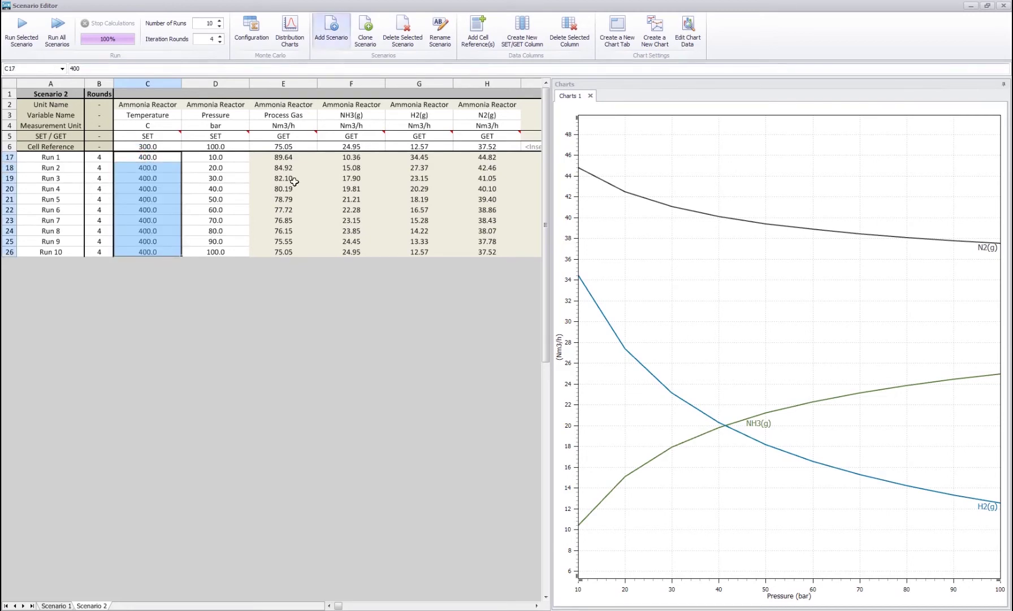
left_click(282, 199)
Clone the 400 °C scenario and set the temperature of all ten runs in the new copy to 500 °C.
left_click(365, 31)
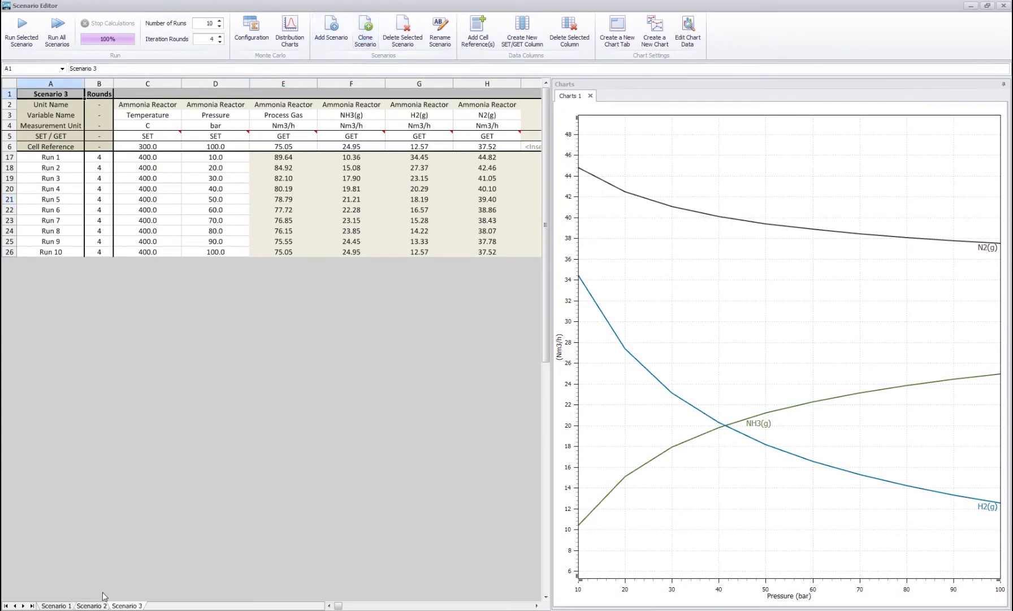
left_click(158, 157)
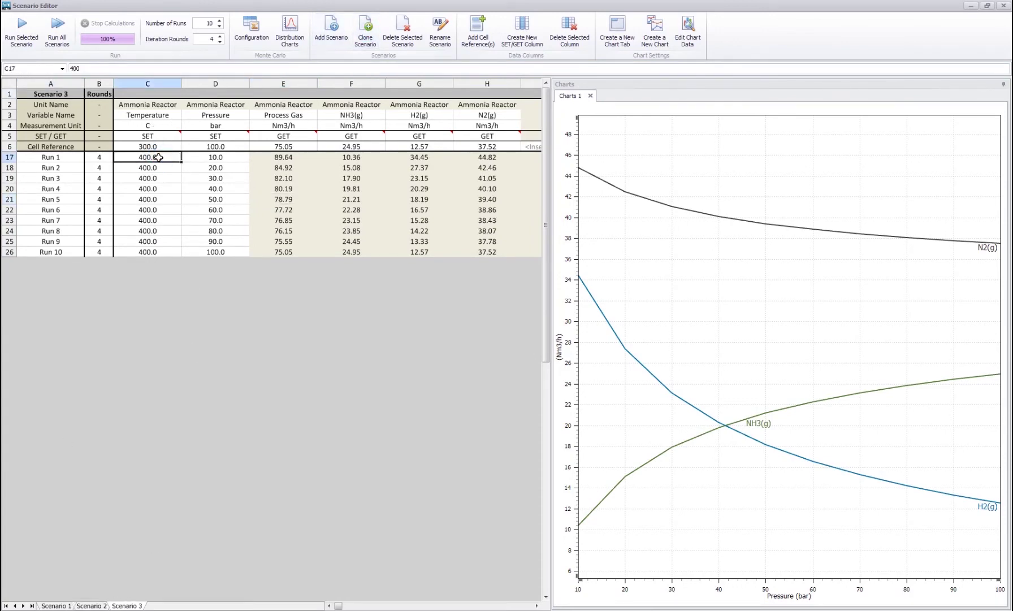
double_click(158, 157)
type("500")
key("Return")
left_click_drag(186, 161, 182, 257)
left_click(301, 182)
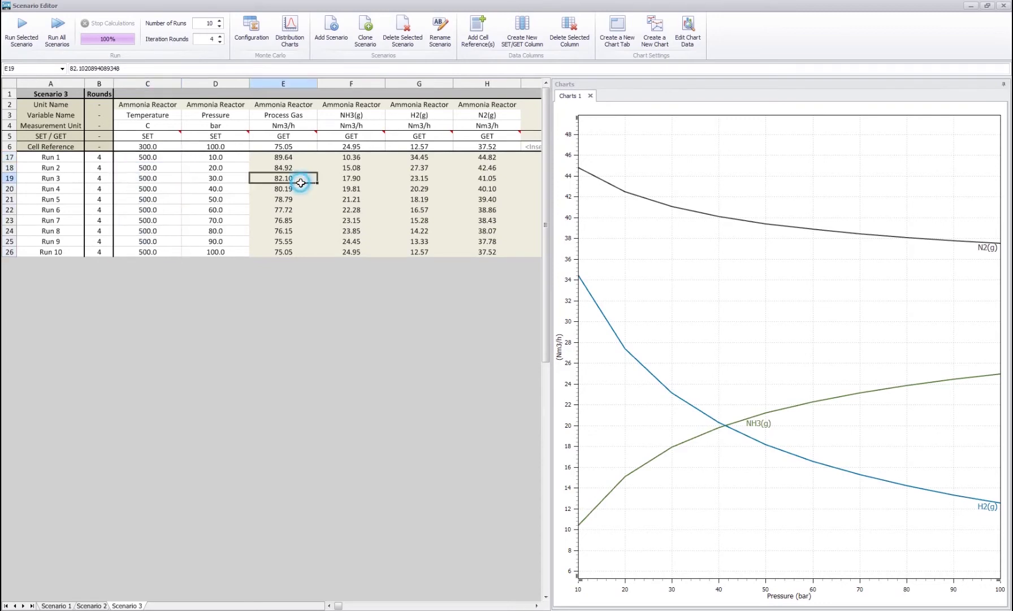
left_click(91, 606)
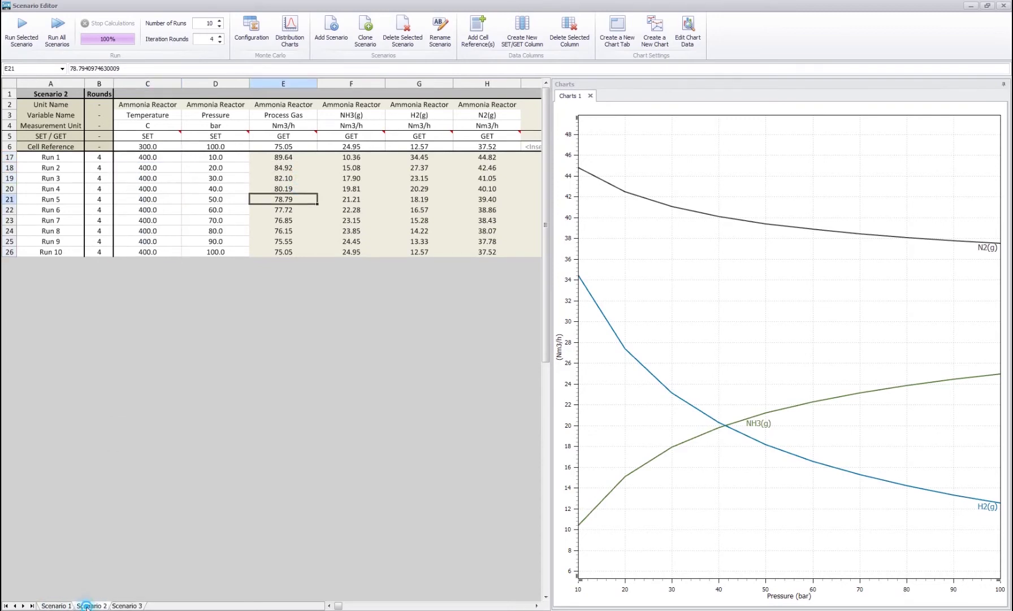
Check the 10–100 bar pressures in Scenario 3 and run all the scenarios.
left_click(124, 605)
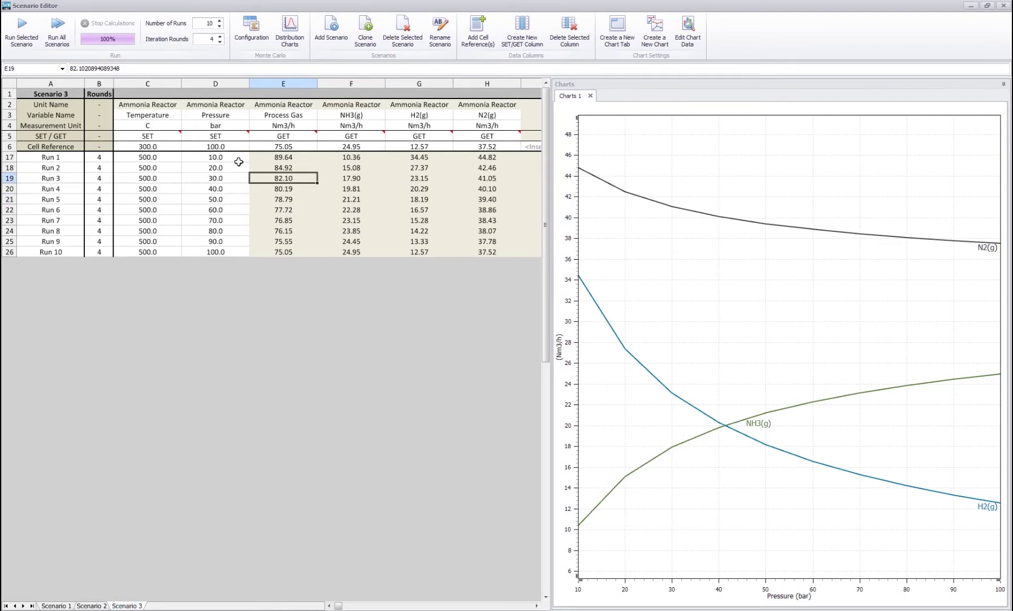
left_click_drag(238, 162, 222, 256)
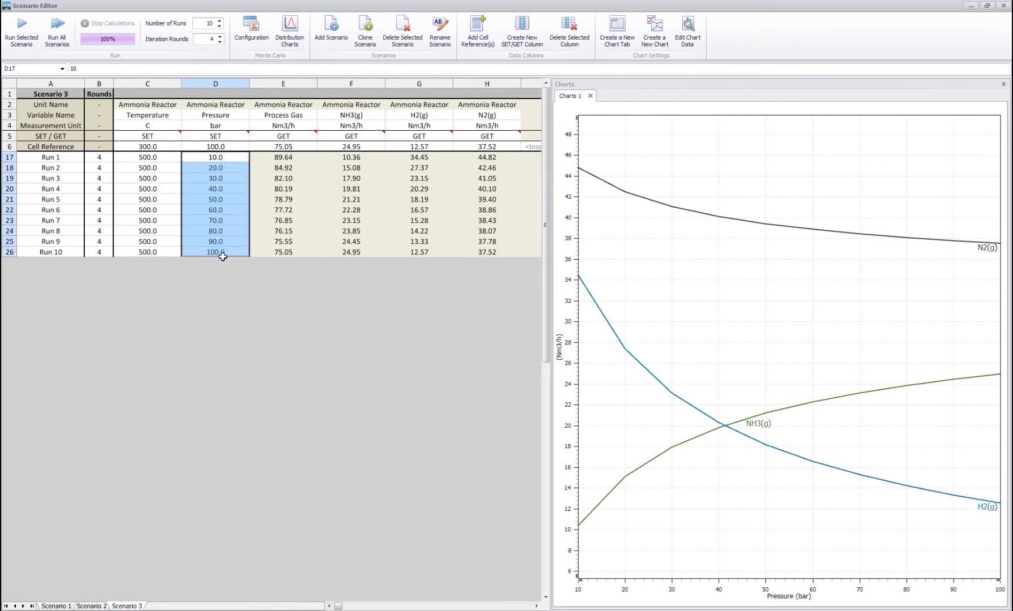
left_click(285, 191)
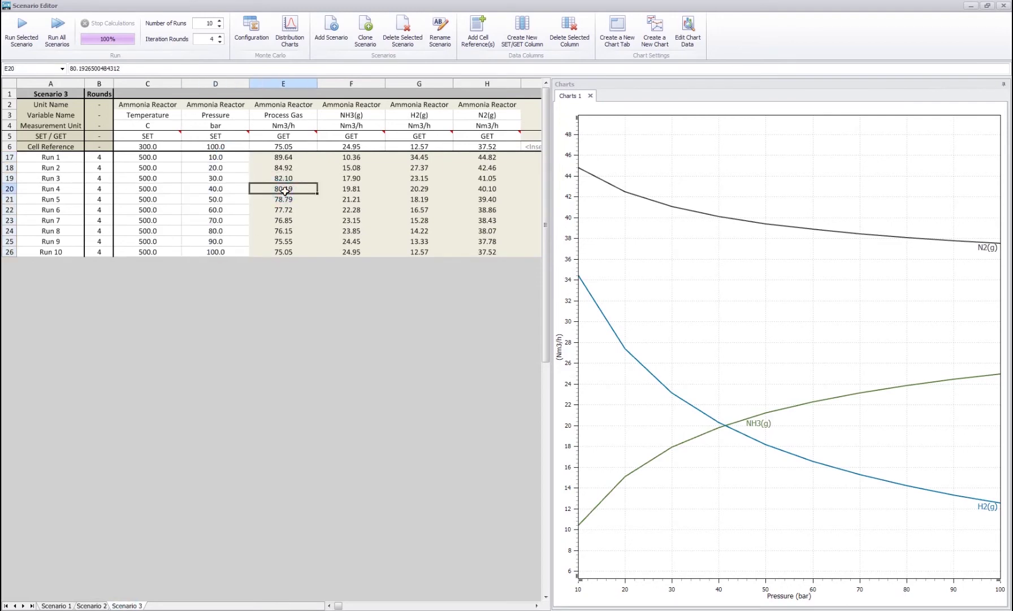
left_click(58, 27)
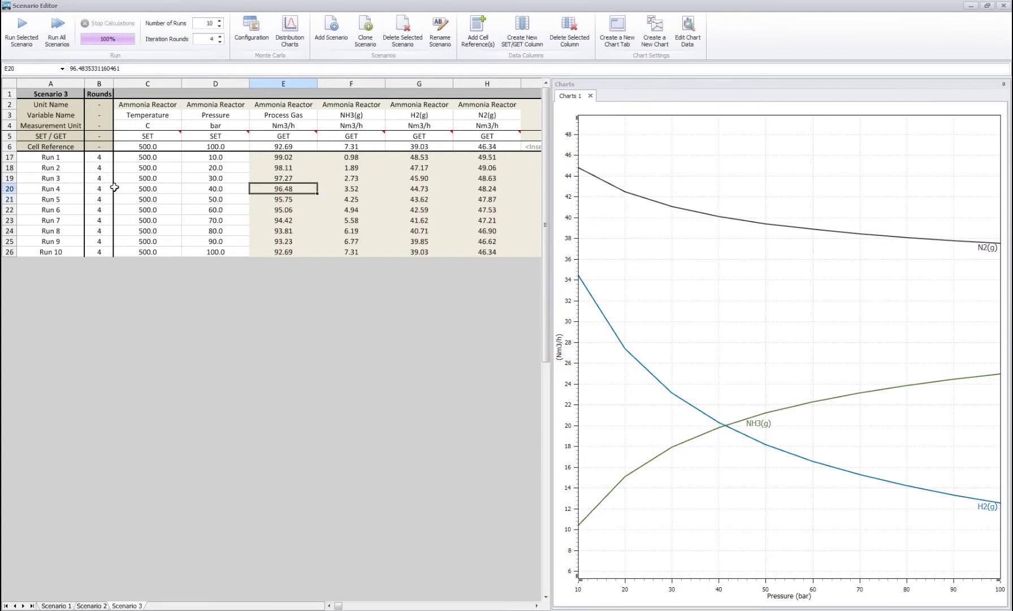
left_click(355, 190)
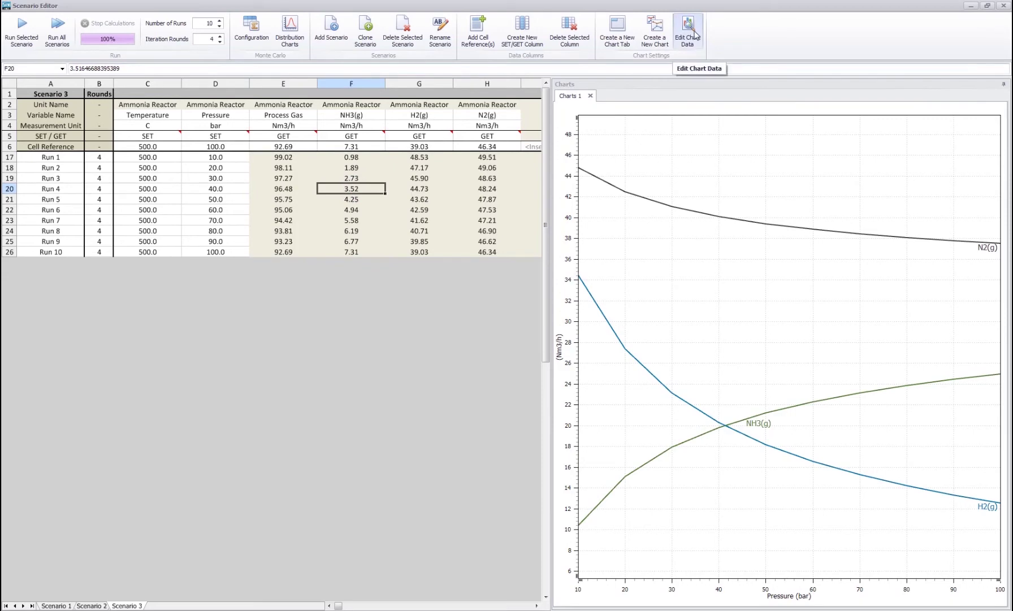
Add two new charts beneath the existing chart on the Charts 1 page.
left_click(643, 42)
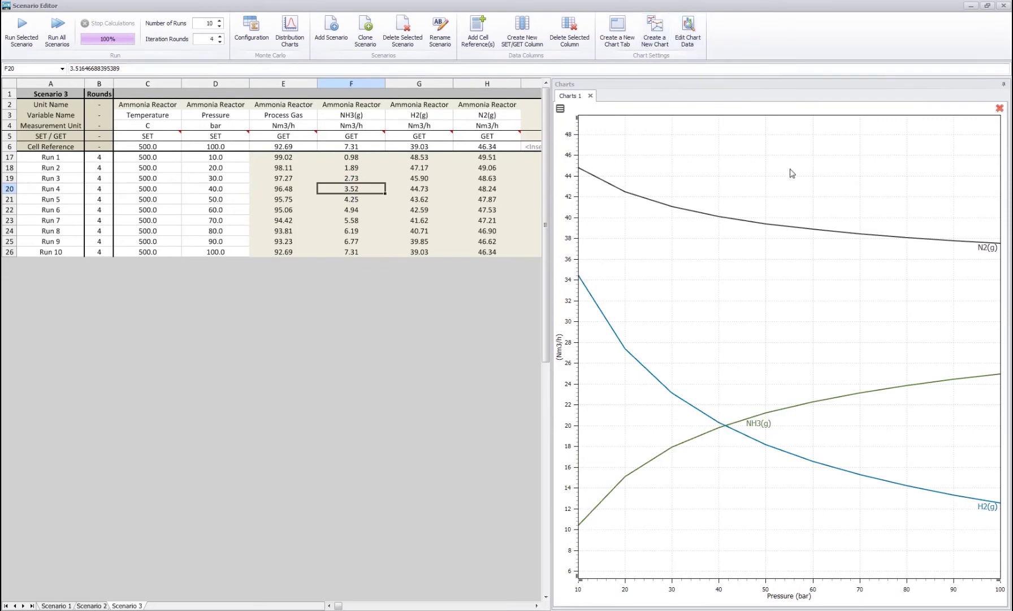
left_click(656, 38)
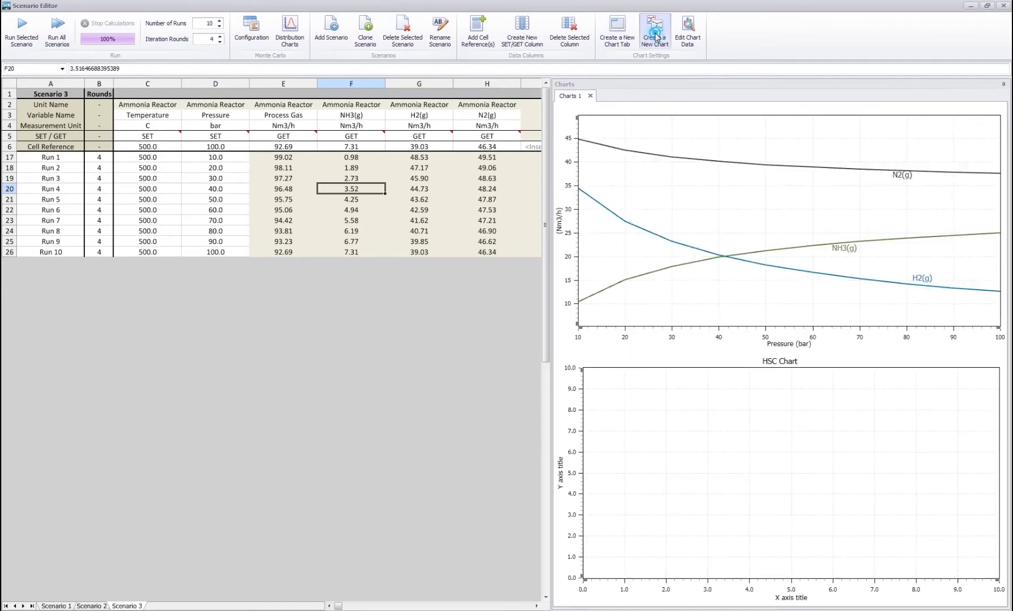
left_click(656, 37)
In the chart data of Chart 2, use Scenario 2 for both axes and Pressure as the X-axis column.
left_click(687, 31)
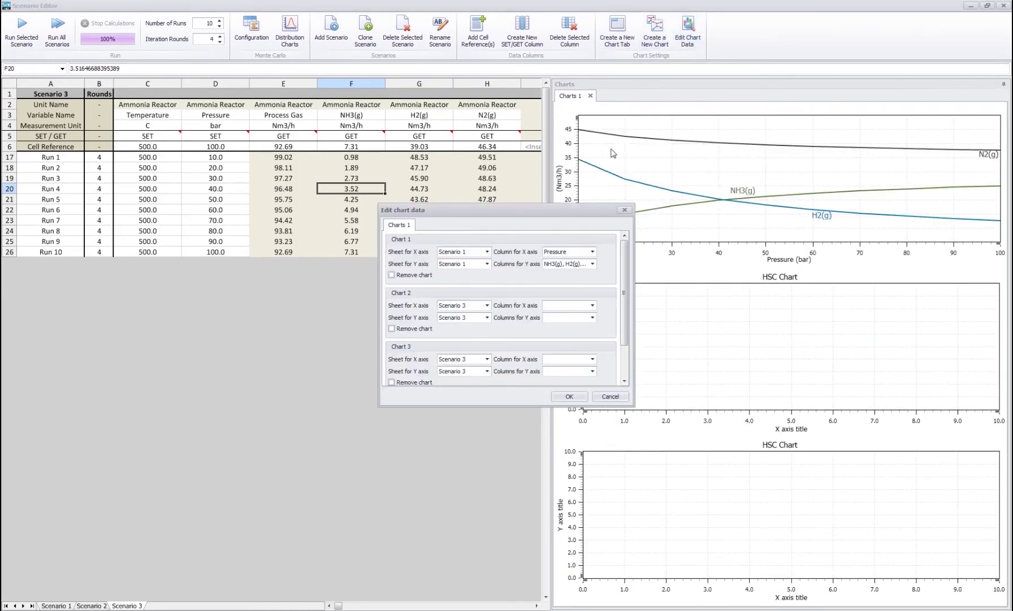
left_click(487, 306)
left_click(460, 324)
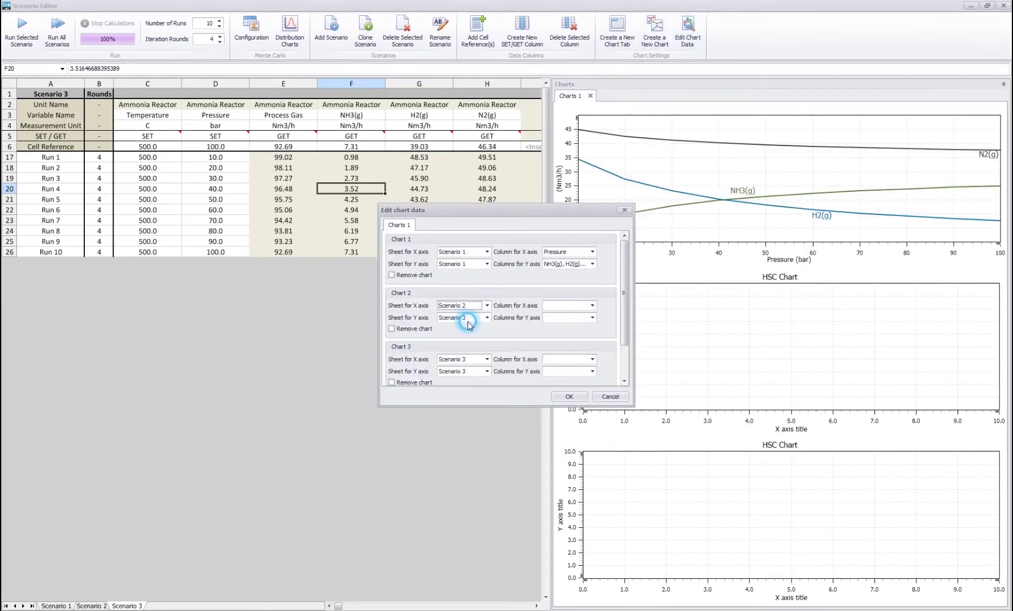
left_click(477, 318)
left_click(479, 335)
left_click(568, 305)
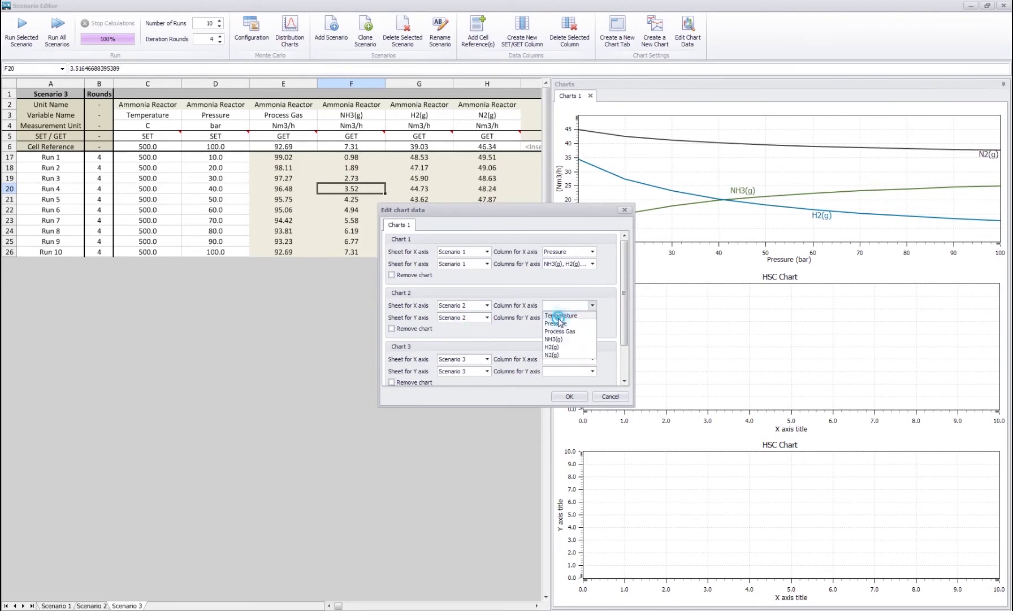
left_click(565, 312)
left_click(568, 305)
left_click(566, 321)
Choose NH3(g), H2(g) and N2(g) as the Y-axis columns of Chart 2.
left_click(570, 317)
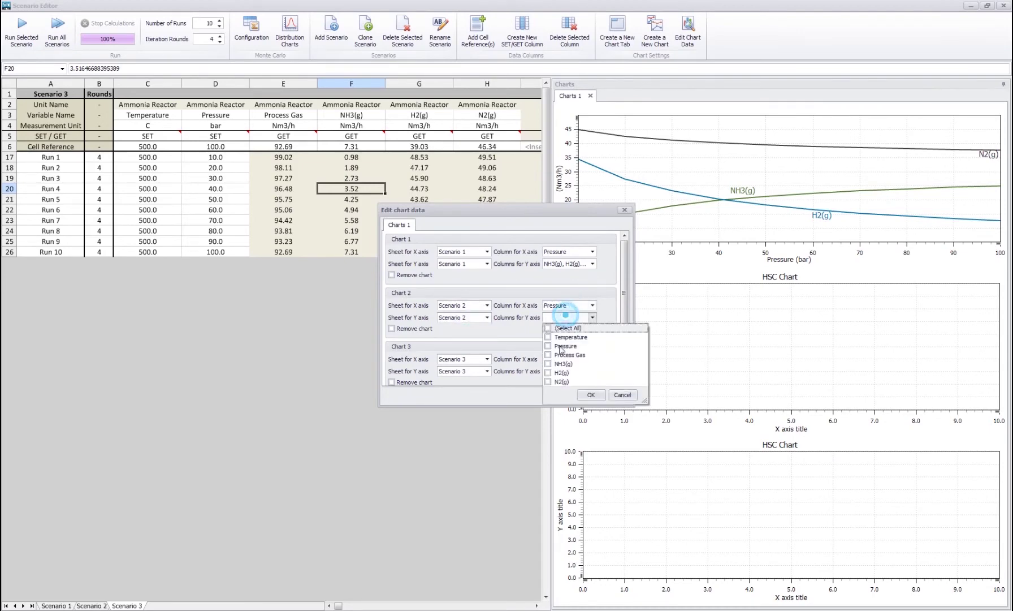
left_click(558, 363)
left_click(558, 372)
left_click(558, 382)
left_click(590, 395)
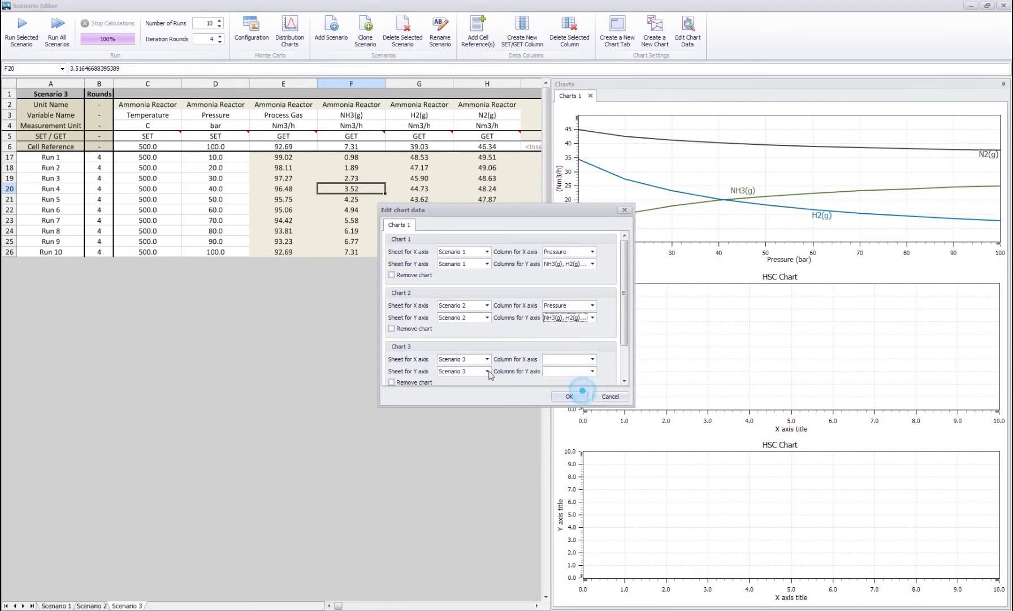
For Chart 3, plot Scenario 3's NH3(g), H2(g) and N2(g) against Pressure and apply the chart data.
left_click(468, 360)
left_click(467, 359)
left_click(568, 360)
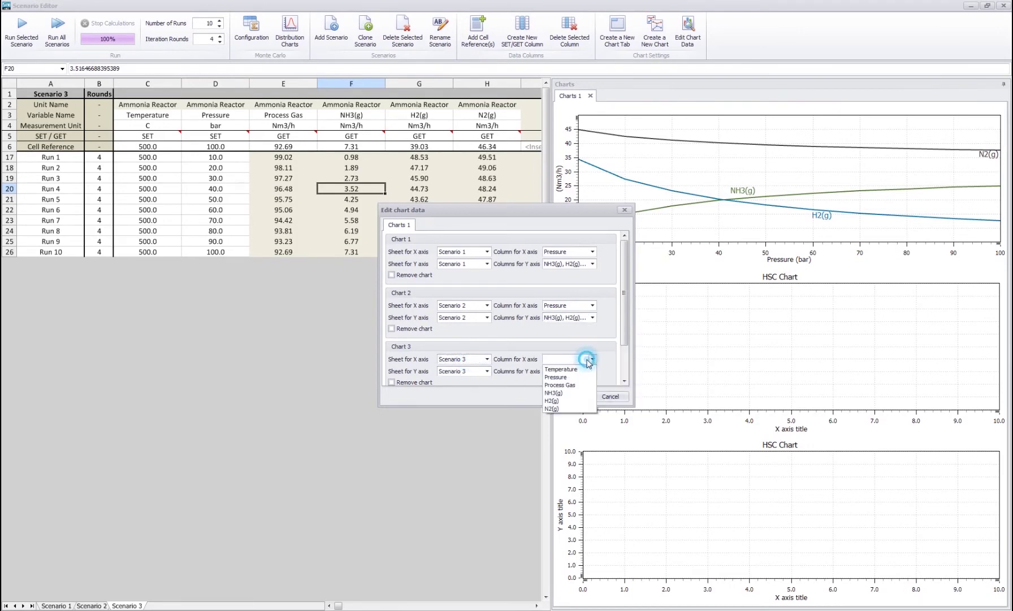
left_click(556, 376)
left_click(568, 371)
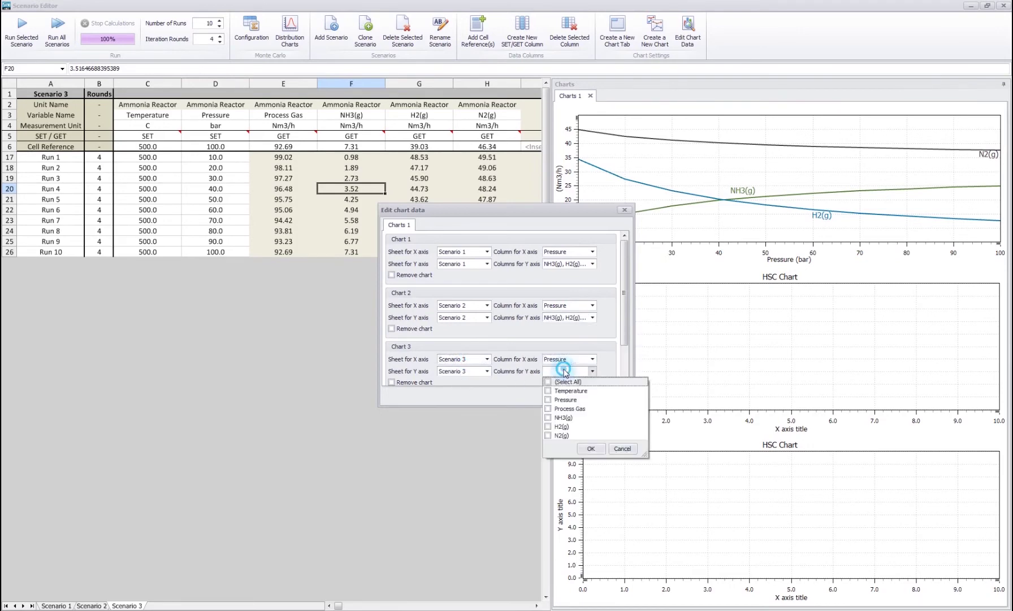
left_click(561, 418)
left_click(561, 426)
left_click(562, 436)
left_click(591, 448)
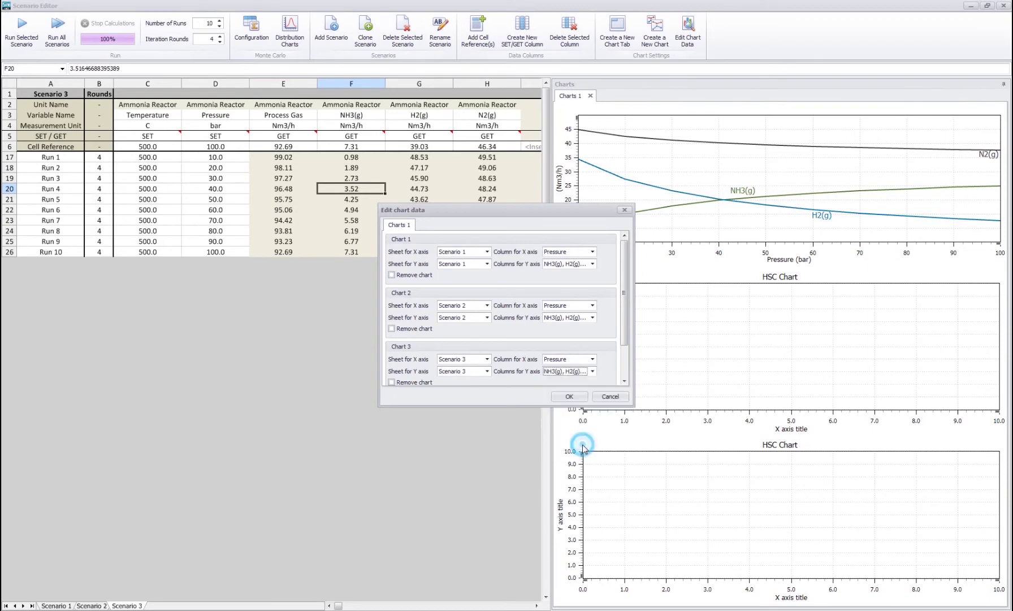
left_click(564, 398)
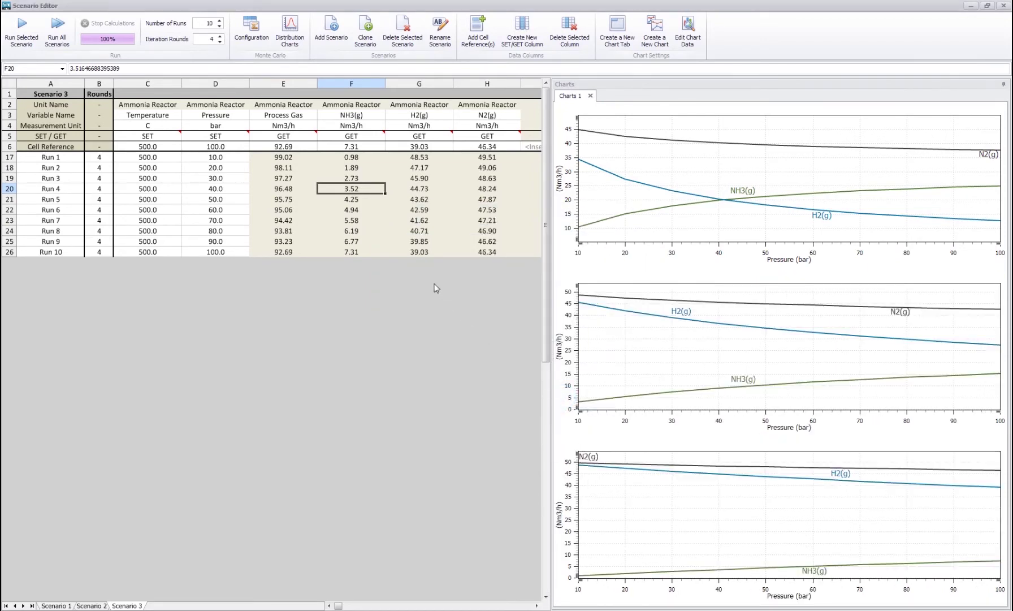
Compare the NH3(g), H2(g) and N2(g) curves across the three charts and the Scenario 3 results.
mouse_move(567, 333)
left_click(328, 217)
left_click(299, 198)
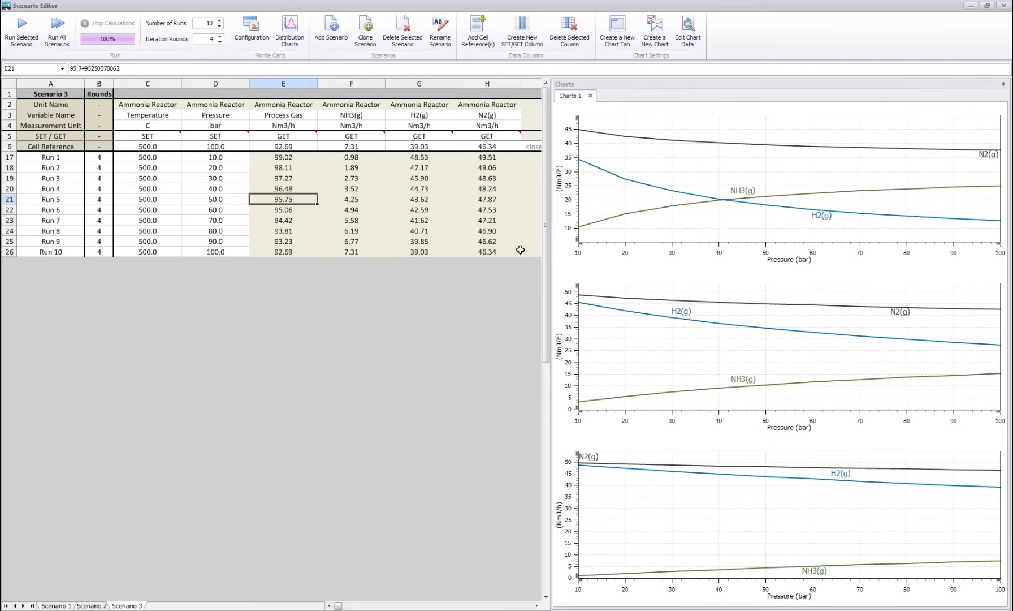
mouse_move(735, 388)
mouse_move(716, 227)
mouse_move(810, 572)
mouse_move(682, 211)
left_click(357, 209)
left_click(432, 223)
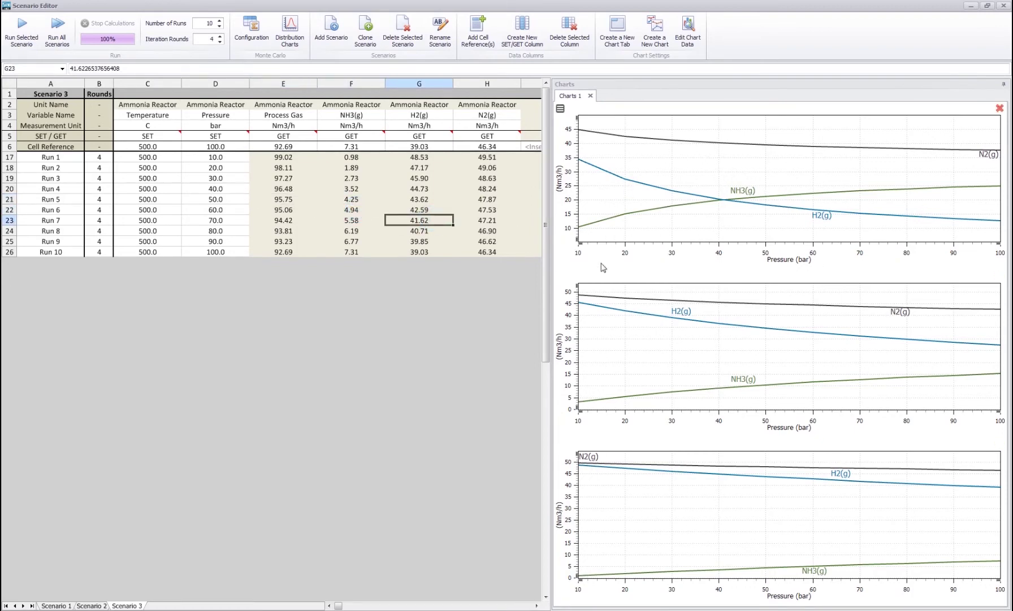
left_click(279, 196)
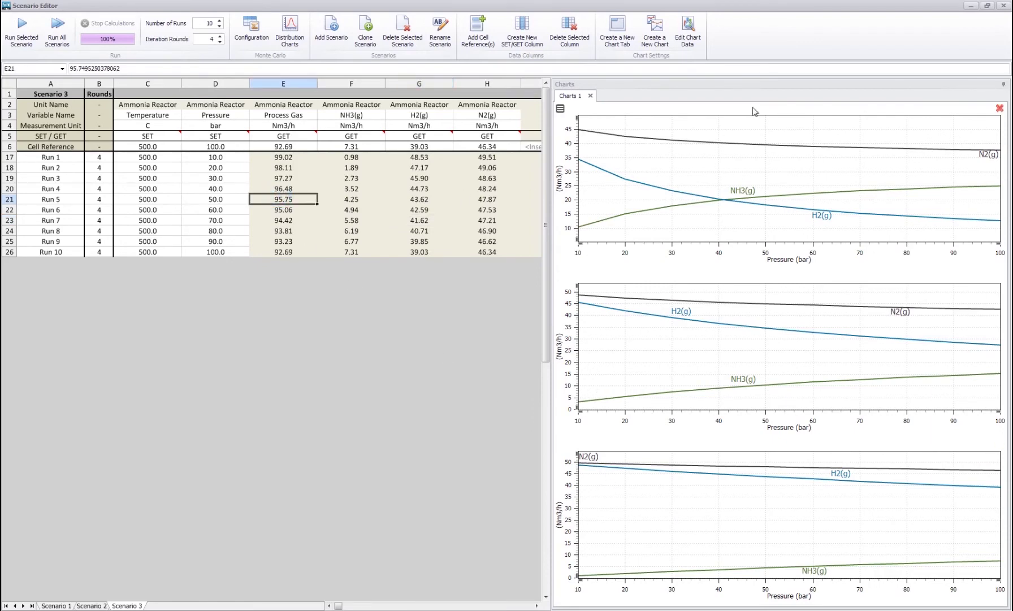
Close the Scenario Editor and the Ammonia Reactor's Unit Editor to return to the flowsheet.
left_click(1004, 6)
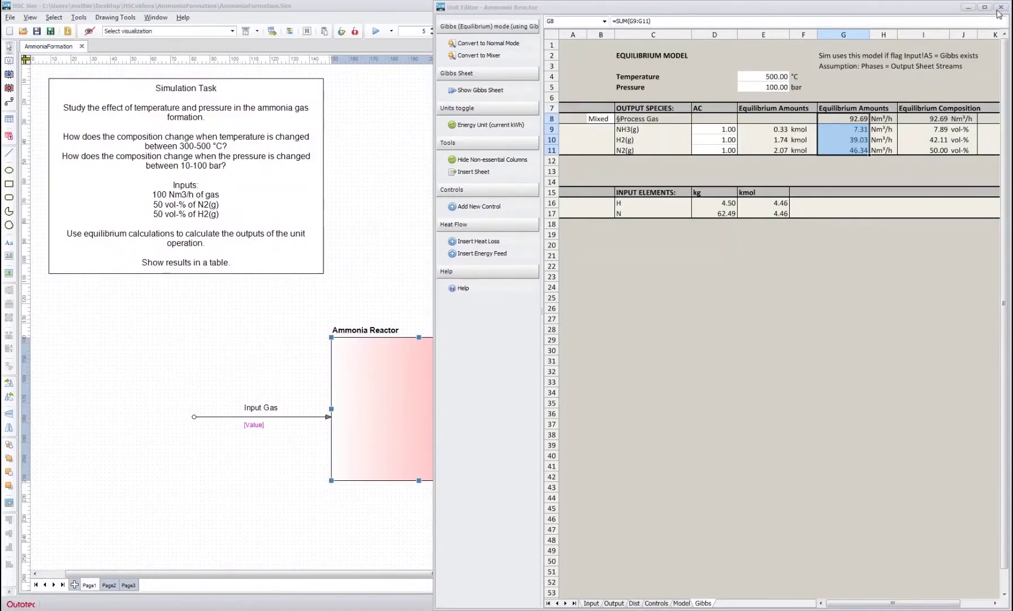
left_click(1001, 7)
left_click(1001, 8)
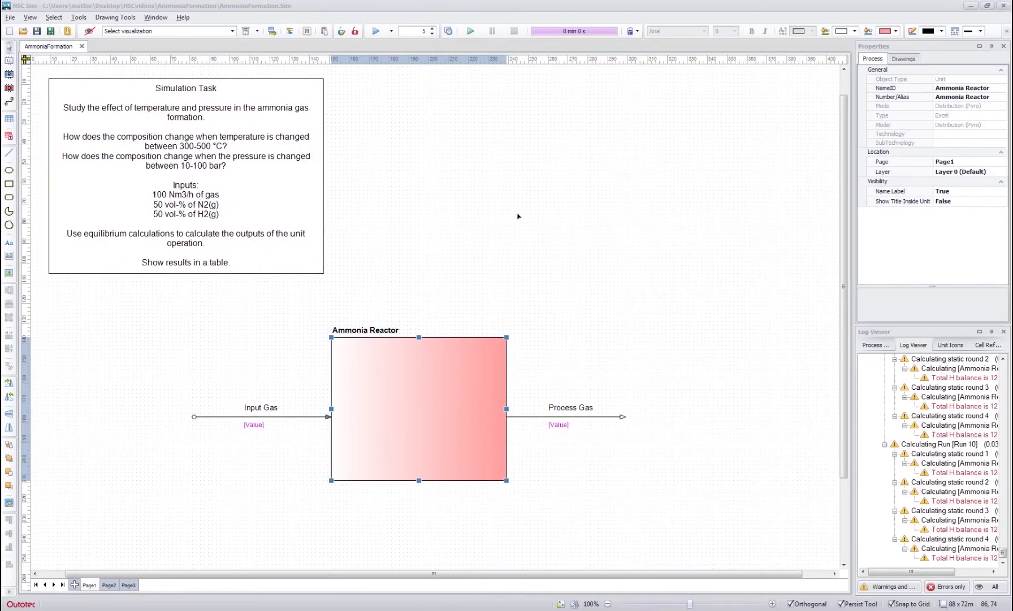
Draw a table about 68 × 26 mm on the flowsheet, beside the simulation task text and above the reactor.
left_click(411, 271)
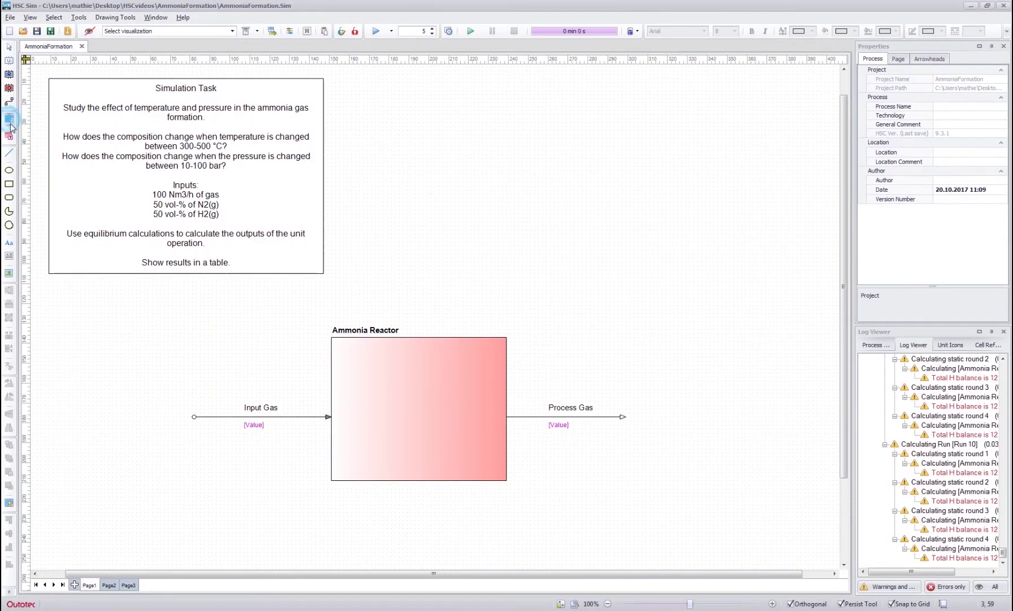
left_click(377, 105)
left_click_drag(377, 105, 514, 153)
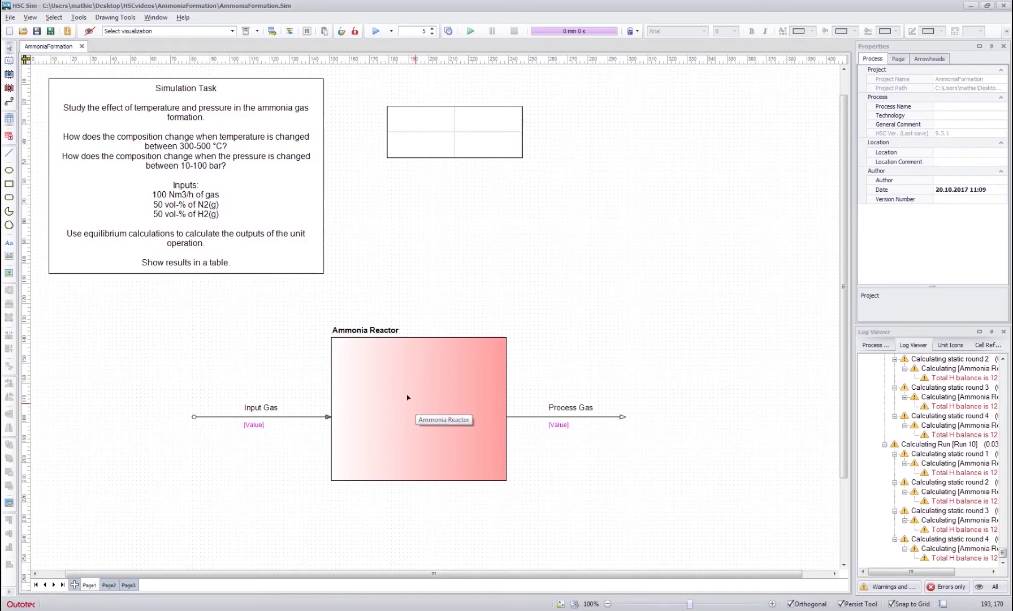
Open the new table for editing and enter Temperature in A1 and Pressure in A2.
left_click(427, 130)
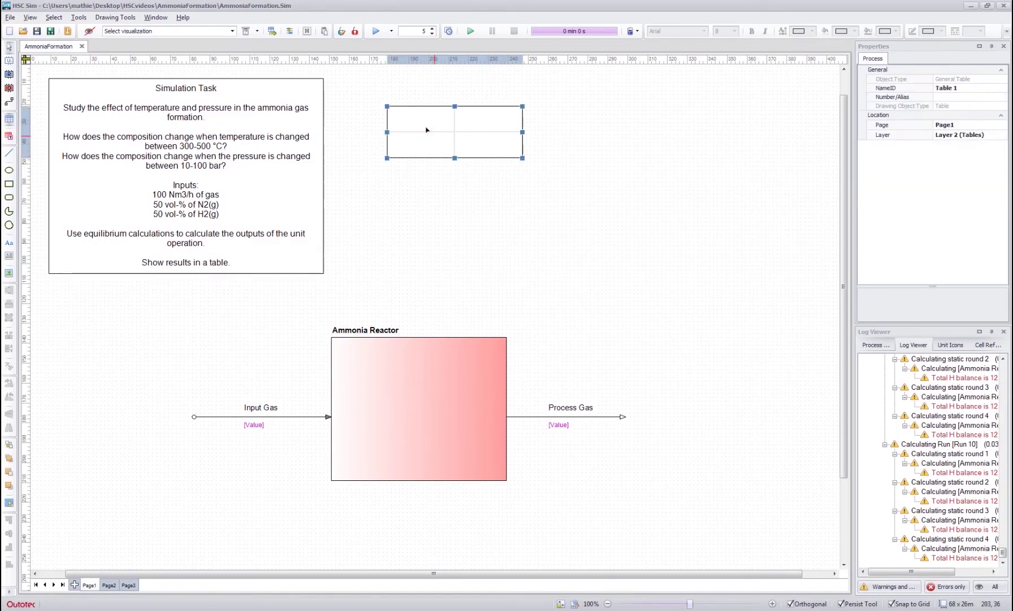
double_click(427, 129)
left_click_drag(429, 126, 462, 161)
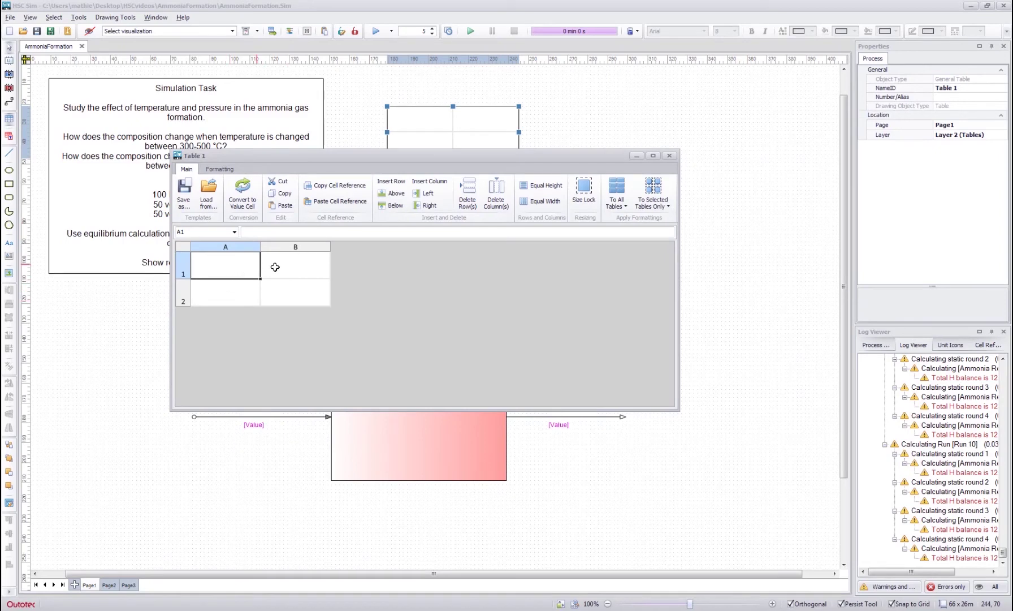
left_click(294, 283)
left_click(280, 271)
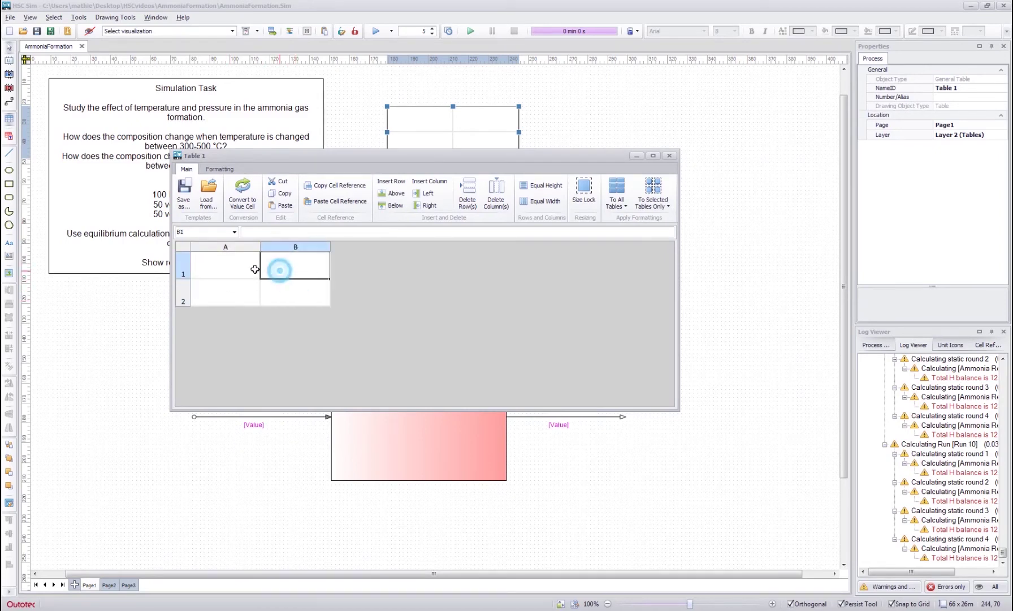
left_click(242, 269)
type("Temperature")
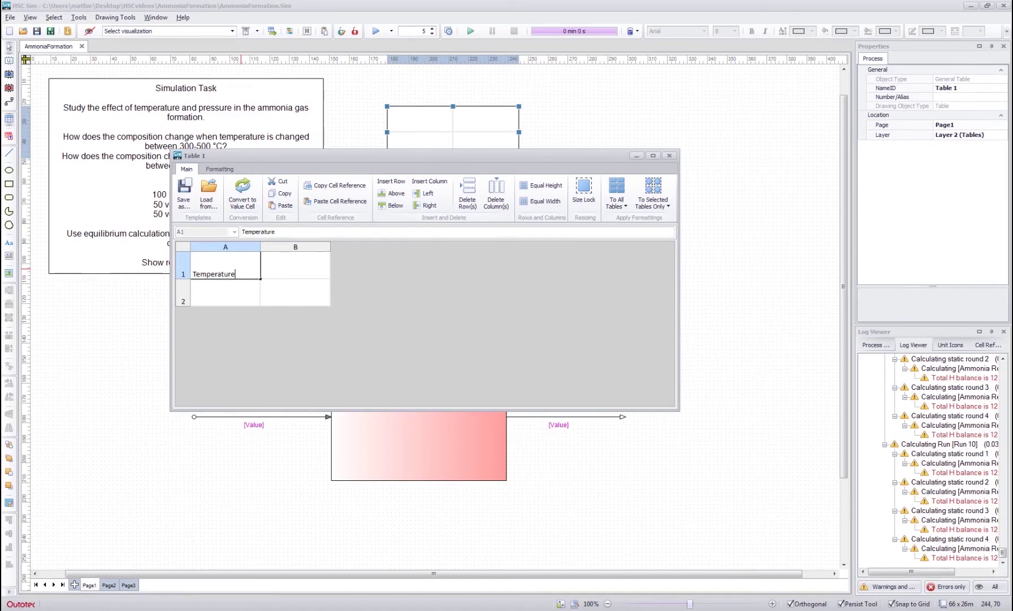
key("Return")
type("'")
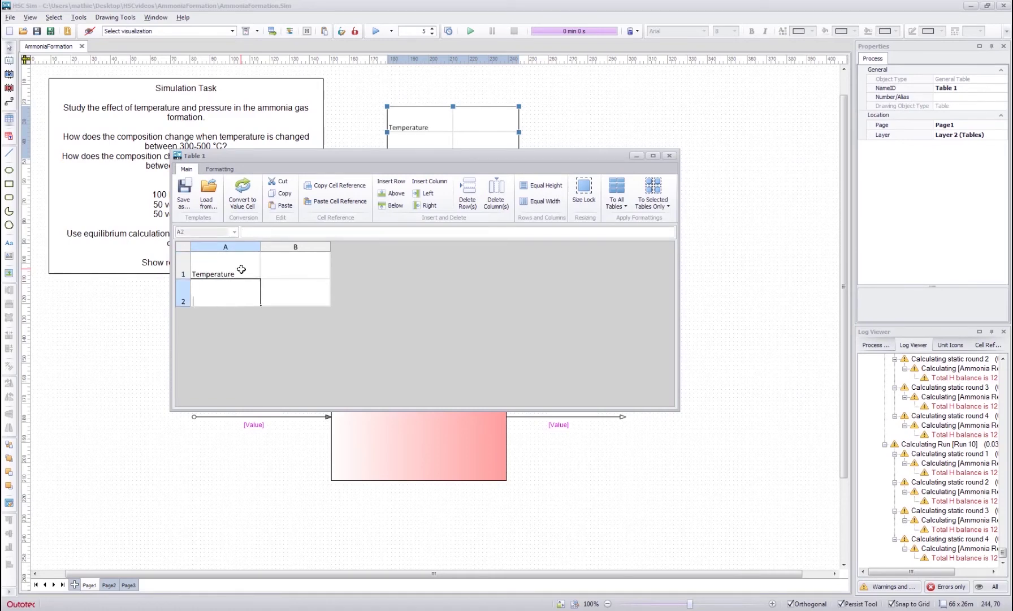
type("ressure")
key("Return")
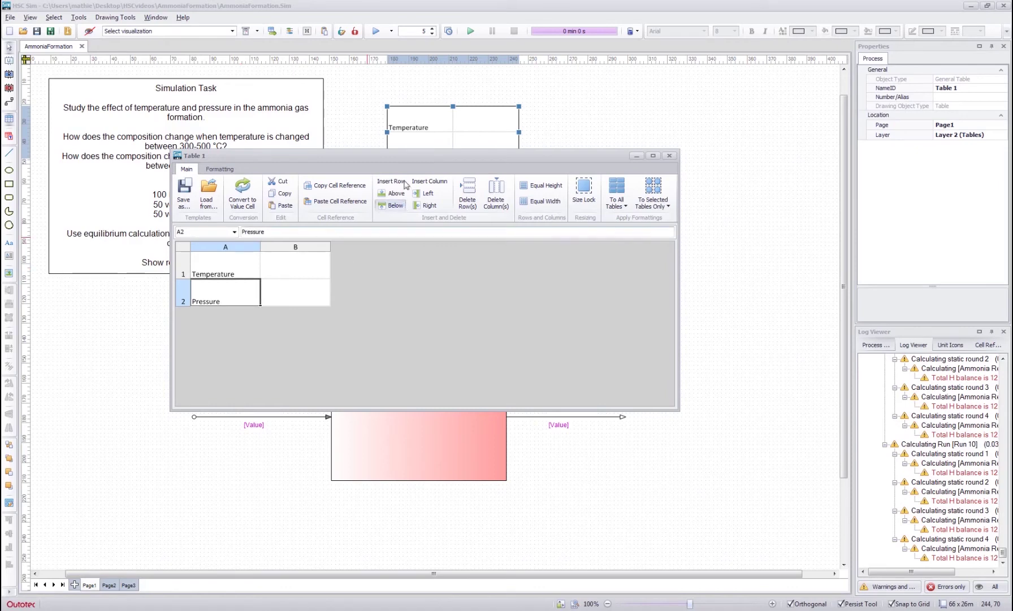
Insert three rows below the Pressure row and give all the table rows equal height.
left_click(391, 205)
left_click(392, 205)
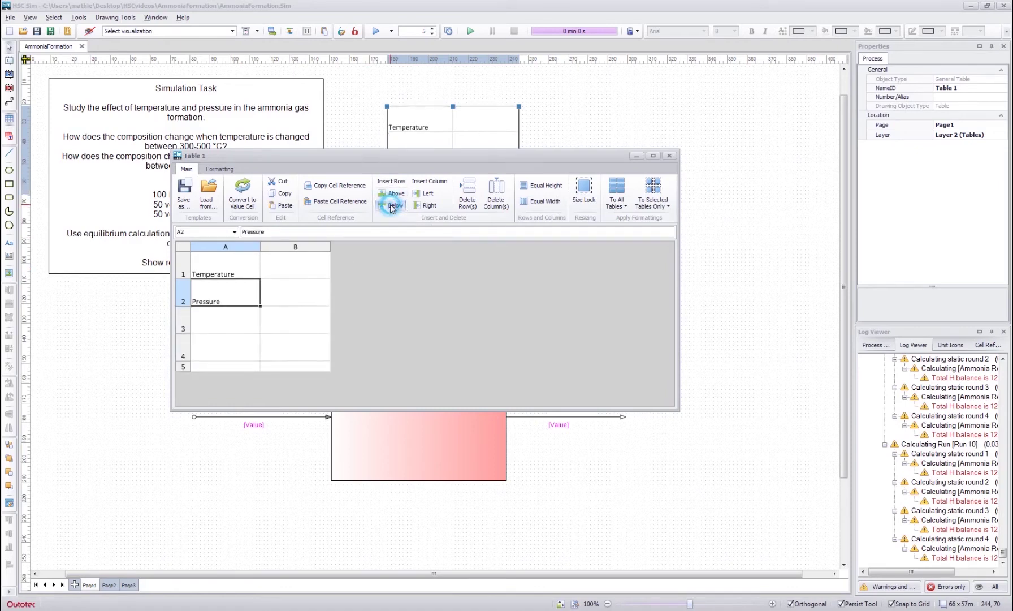
left_click(218, 316)
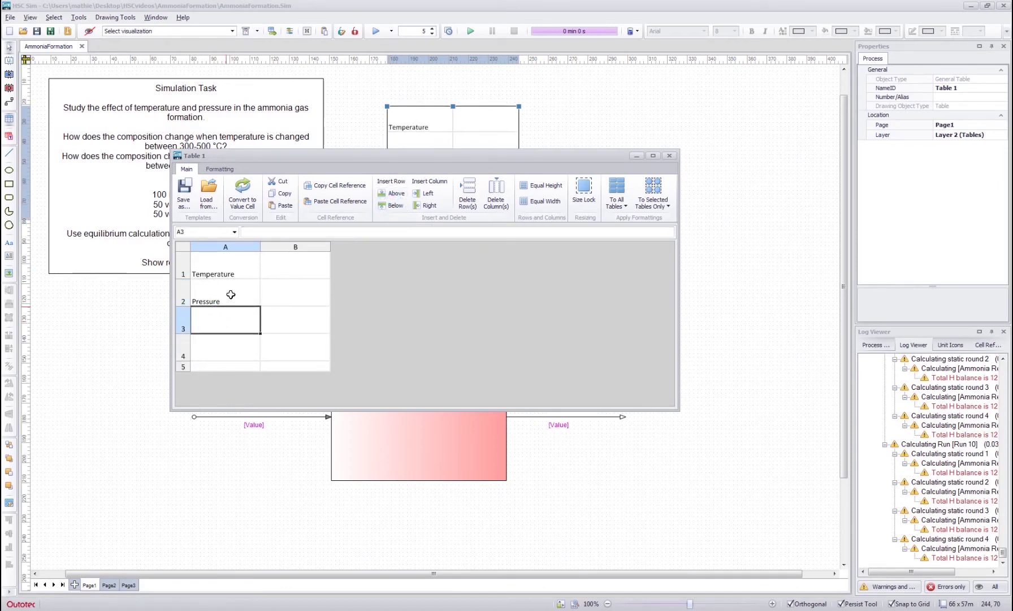
left_click_drag(237, 265, 259, 294)
key("ctrl+a")
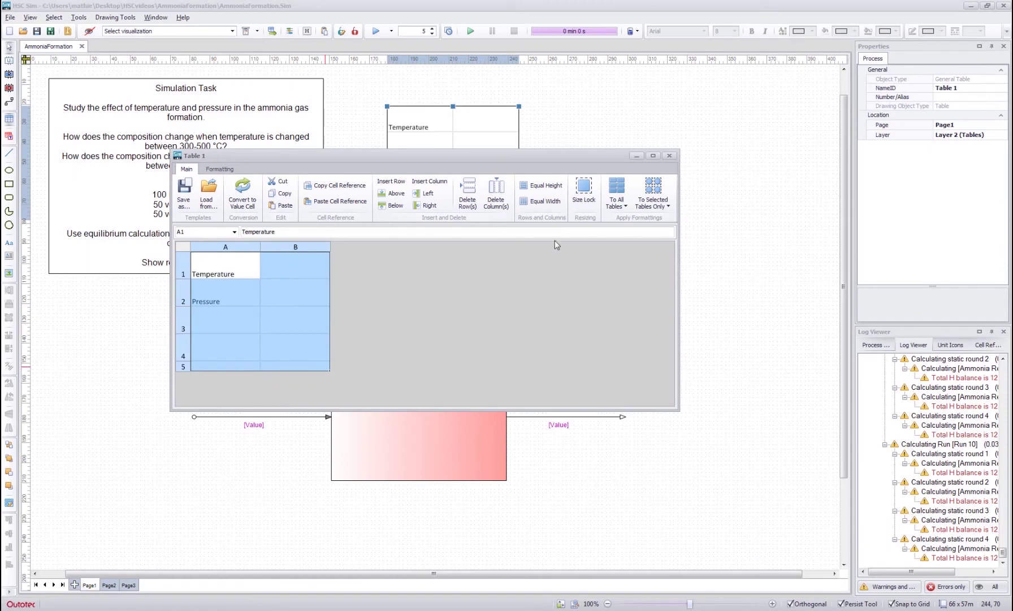
left_click(543, 187)
left_click(256, 292)
Enter the gas labels NH3(g), H2(g) and N2(g) in table cells A3 to A5.
left_click(235, 319)
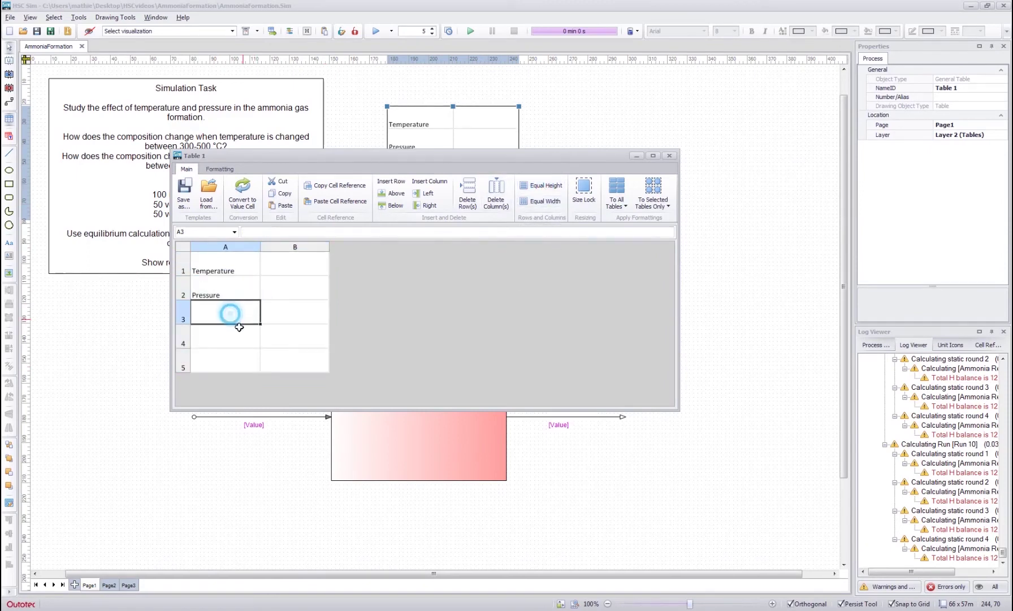
type("NM")
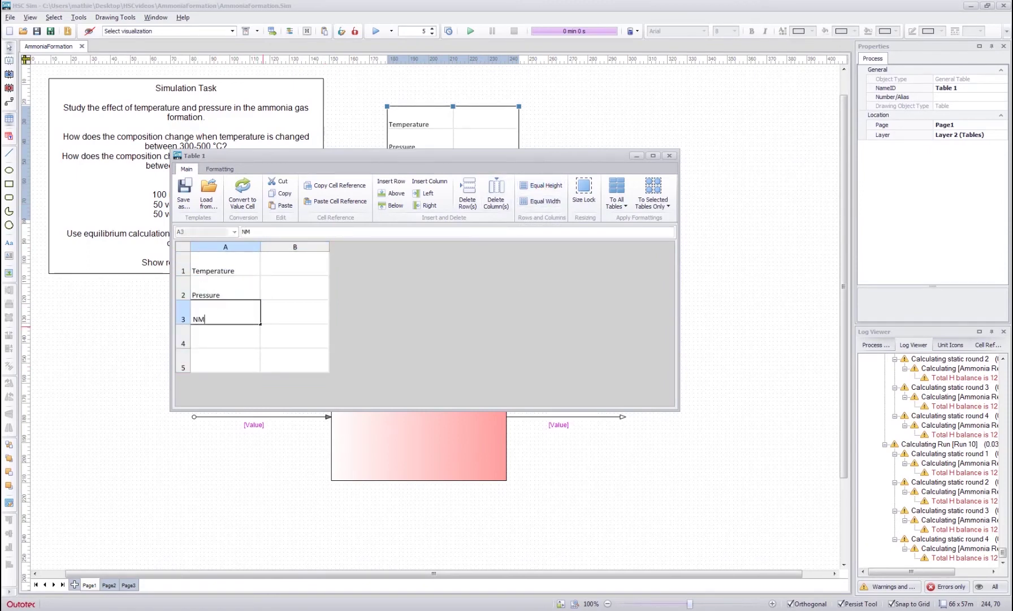
key("BackSpace")
type("H3(g")
key("Return")
type("H2(h)")
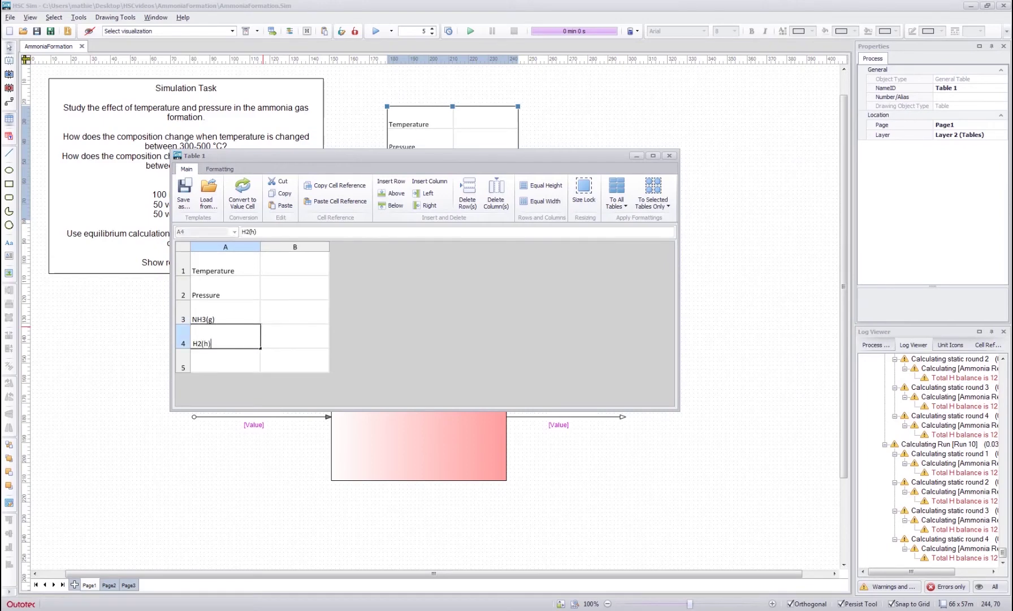
key("Return")
type("N2(g")
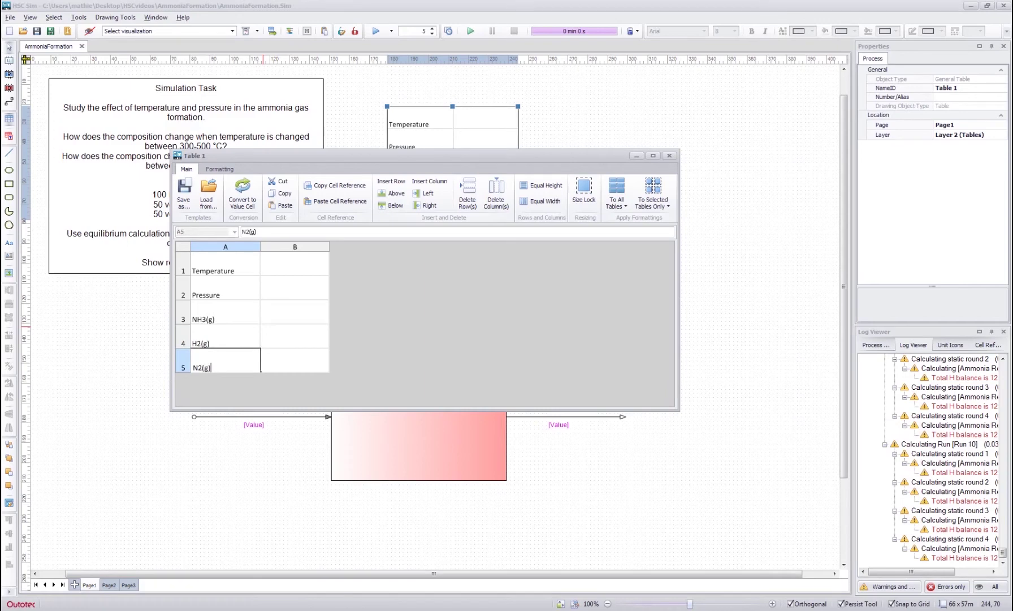
key("Return")
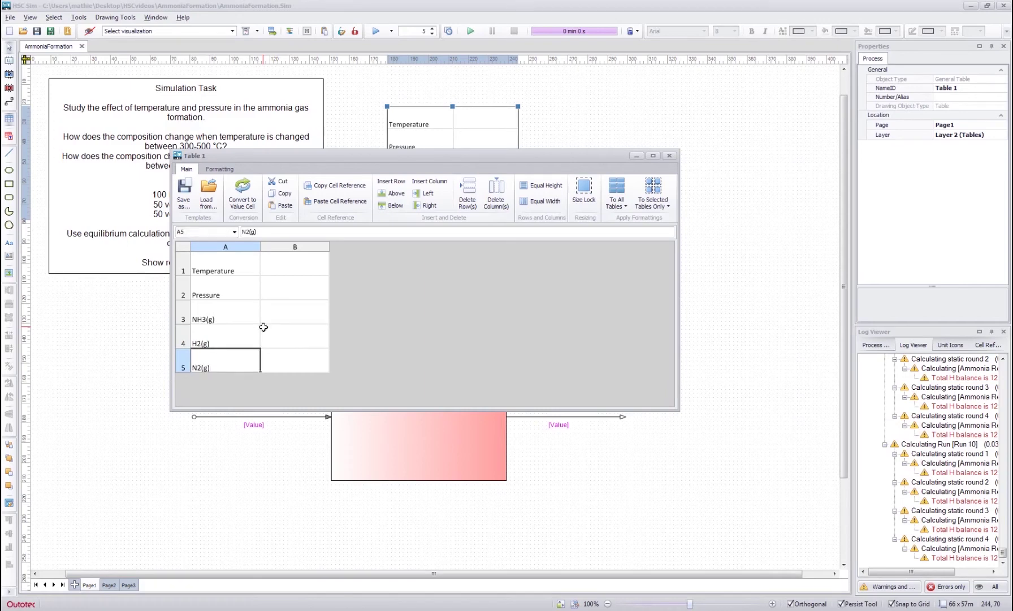
Add the unit (C) to the Temperature label and (bar) to the Pressure label.
left_click(247, 271)
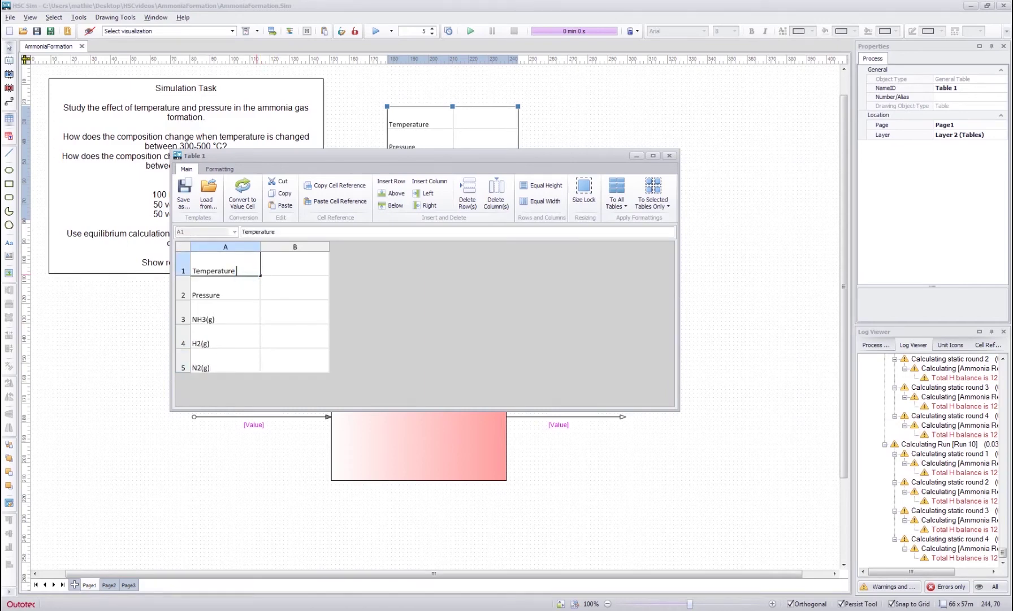
type(")")
key("Return")
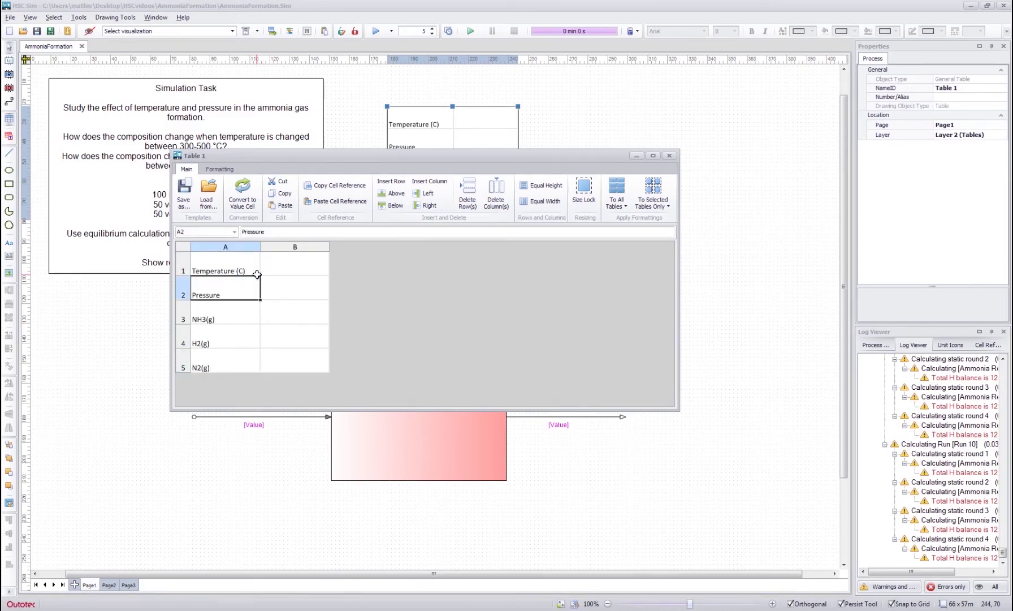
double_click(245, 294)
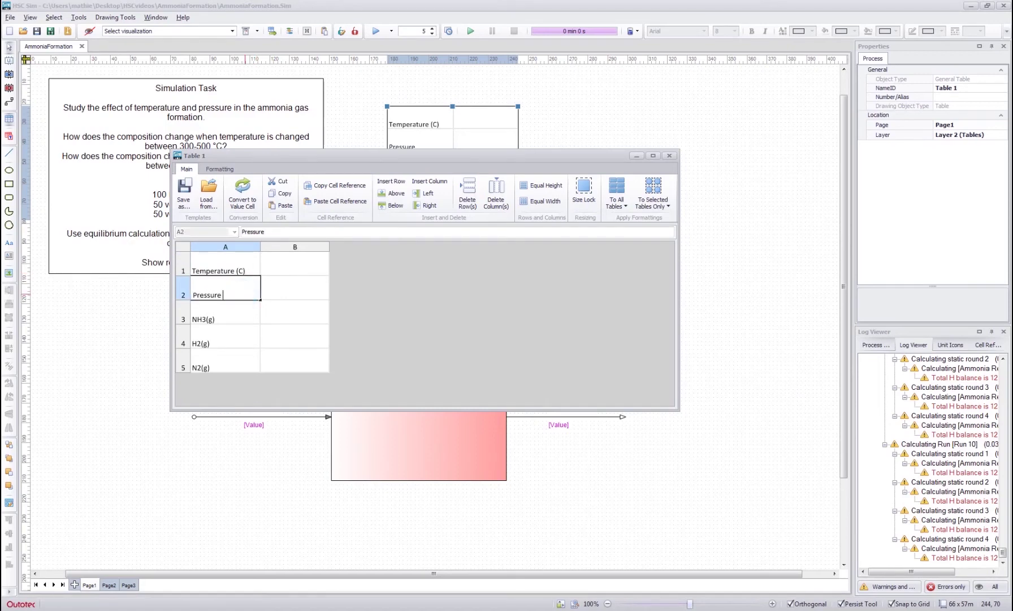
key("Return")
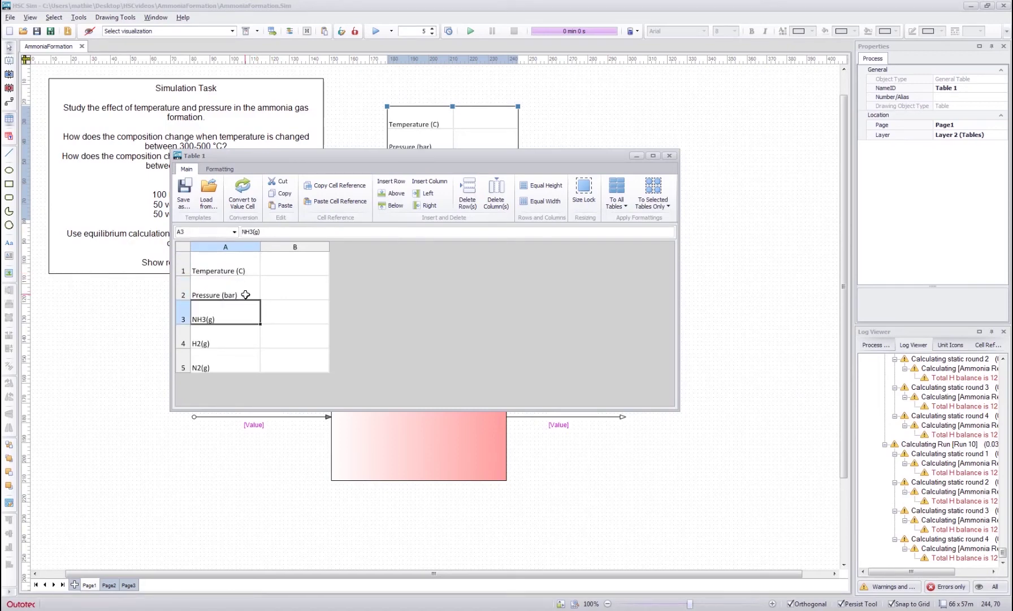
Append the unit (Nm3/h) to the NH3(g) label and copy it to the H2(g) and N2(g) labels.
double_click(245, 316)
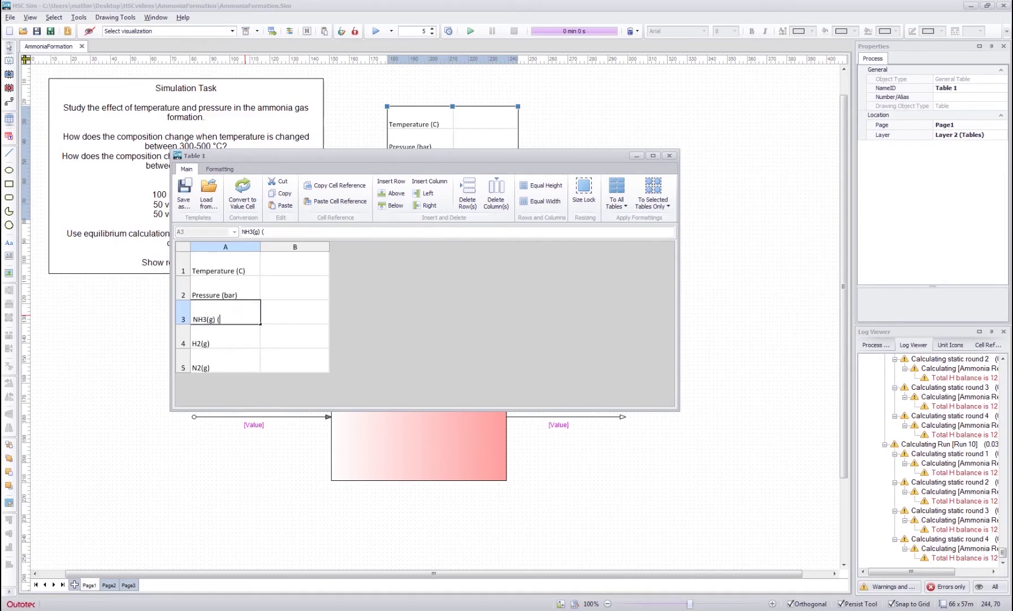
type("(Nm3/h")
key("Return")
double_click(244, 314)
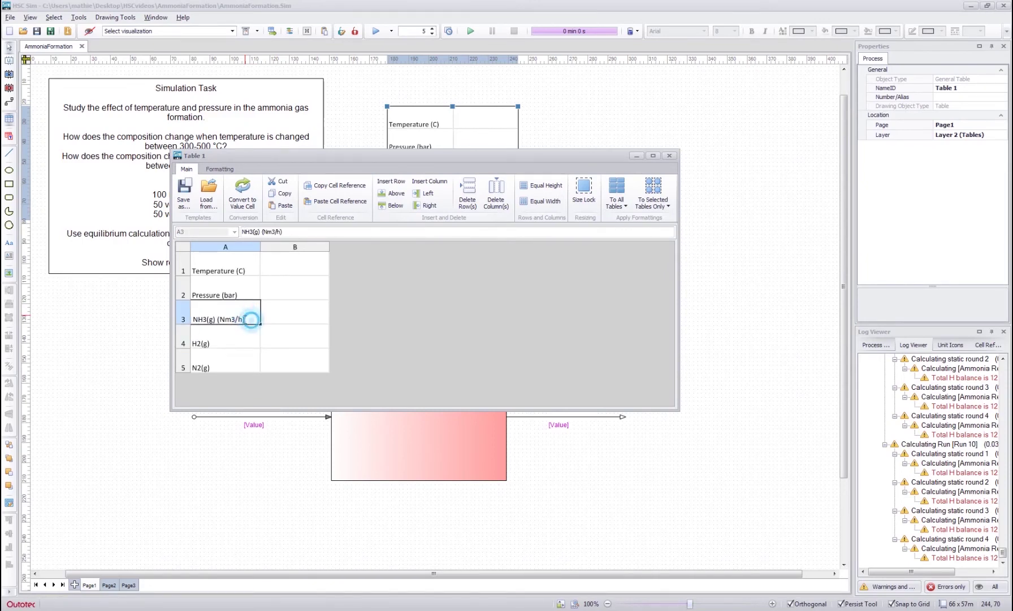
left_click_drag(256, 318, 219, 321)
key("ctrl+c")
double_click(238, 343)
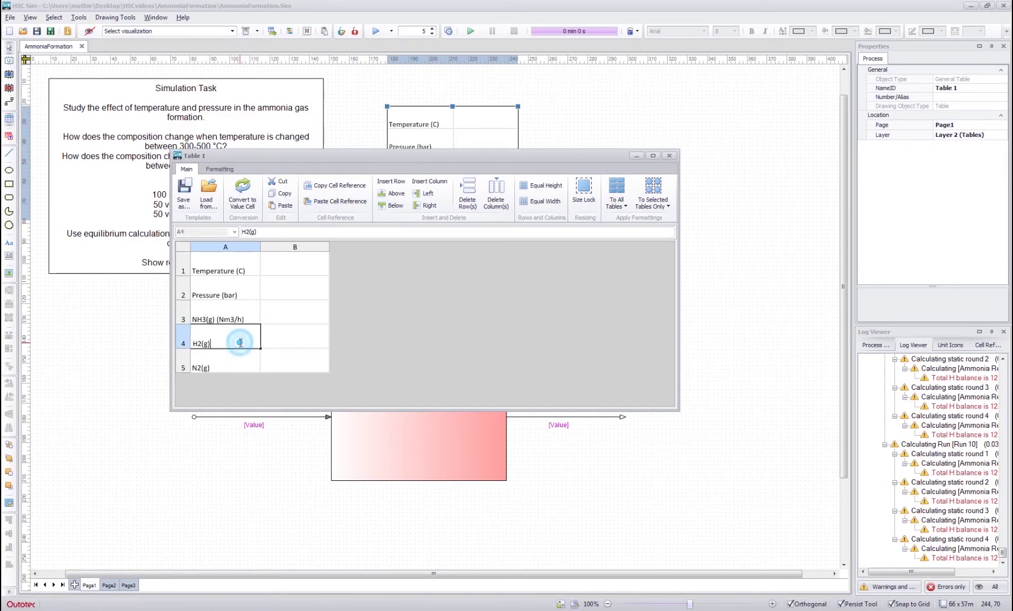
key("ctrl+v")
double_click(235, 364)
key("ctrl+v")
left_click(252, 322)
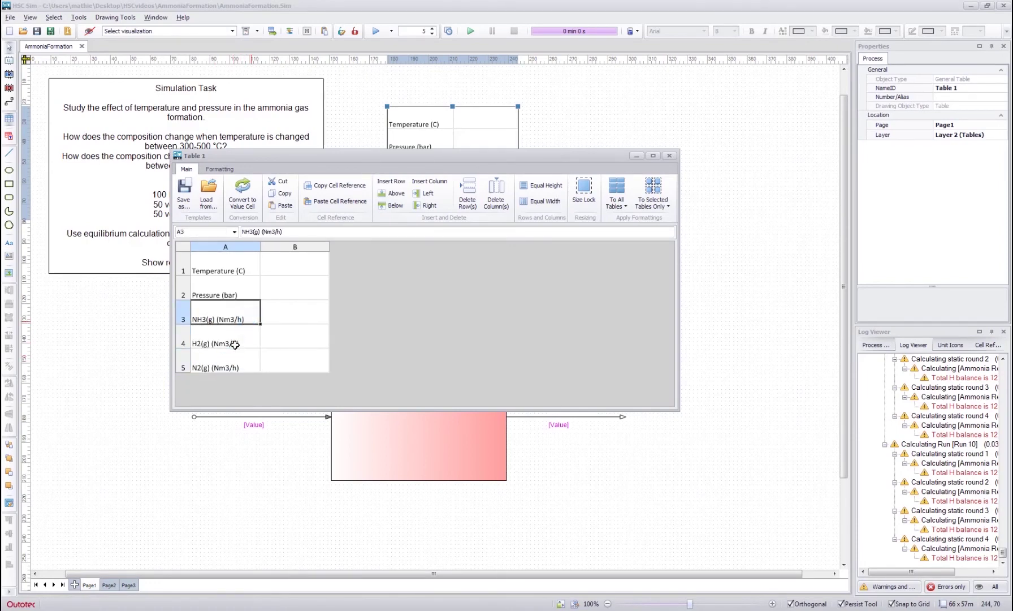
Open the Ammonia Reactor's Unit Editor and arrange it with the table window so column B and the Gibbs sheet are both accessible.
left_click(280, 291)
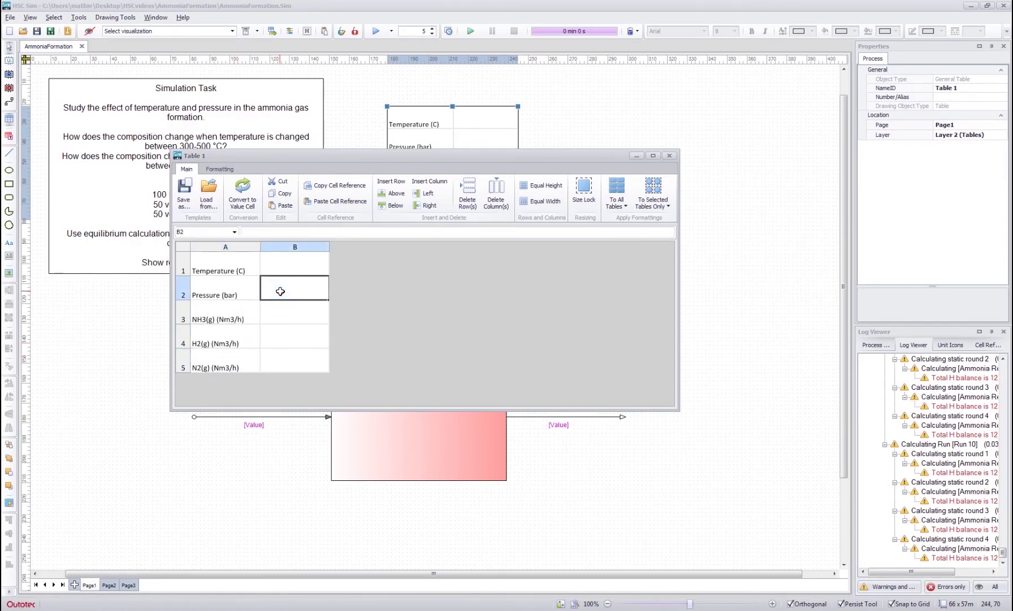
left_click_drag(413, 156, 675, 171)
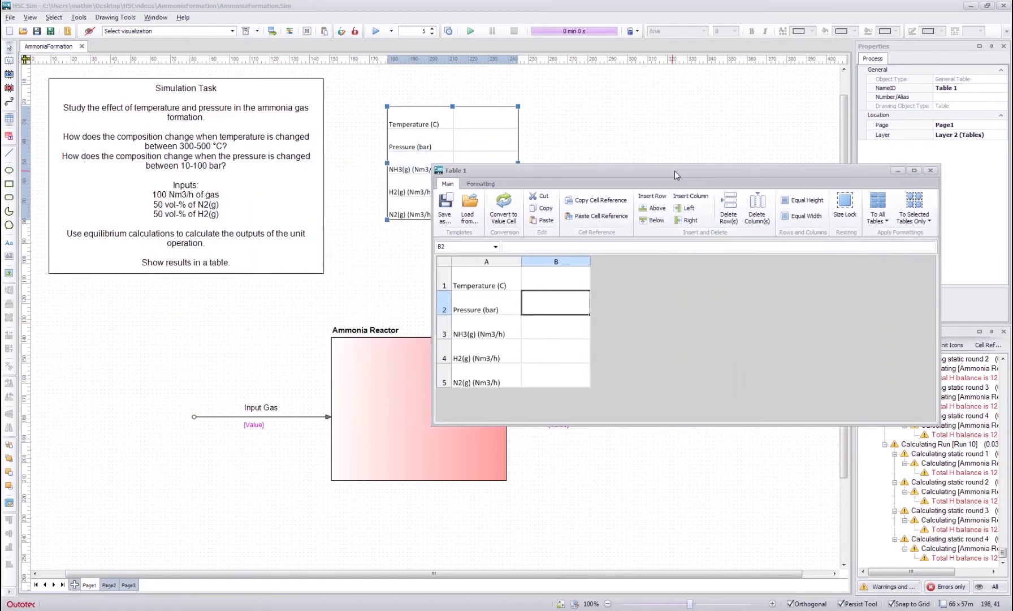
double_click(352, 381)
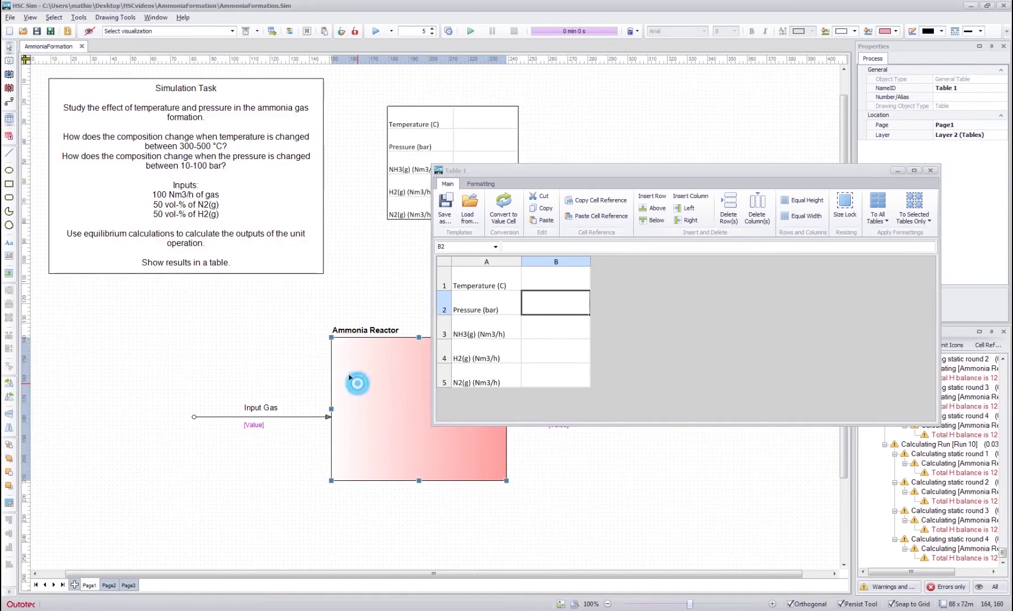
left_click(363, 290)
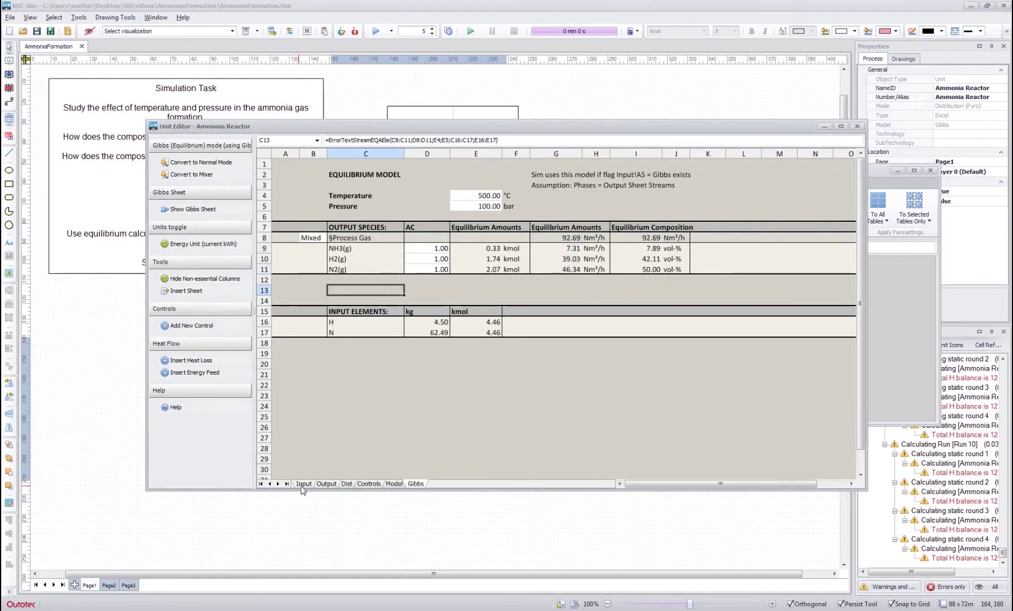
left_click(481, 195)
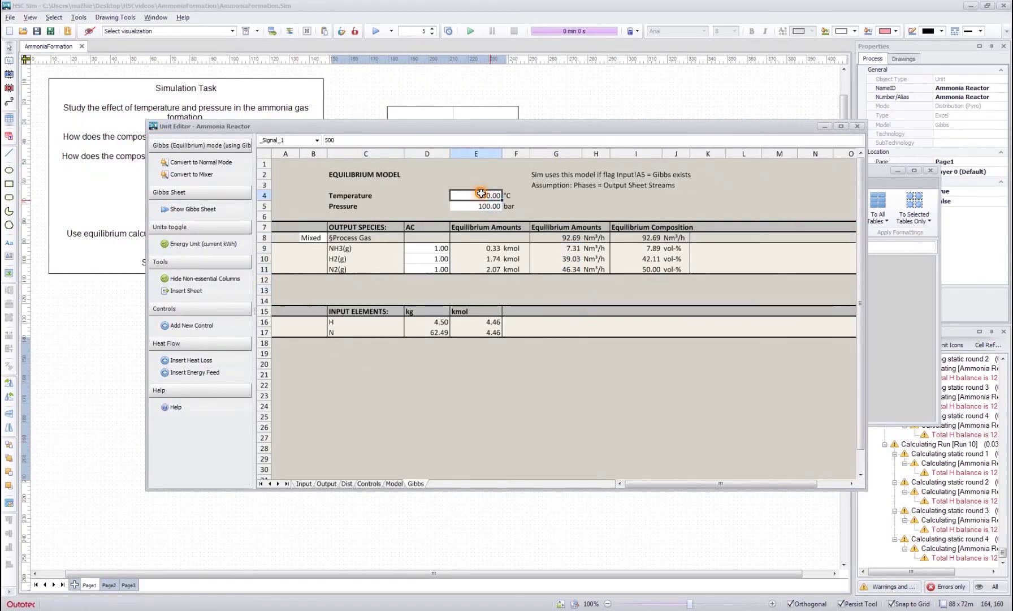
right_click(480, 194)
left_click(516, 249)
left_click_drag(517, 129, 510, 339)
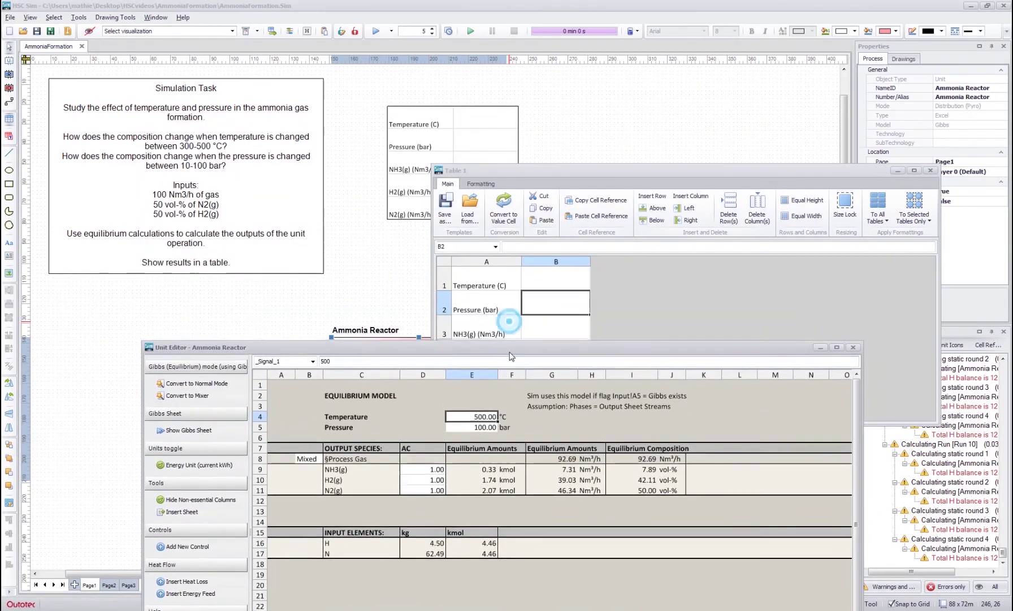
Link table cells B1 and B2 to the reactor's Gibbs temperature and pressure cells E4:E5 using cell references.
left_click_drag(475, 415, 479, 419)
right_click(480, 419)
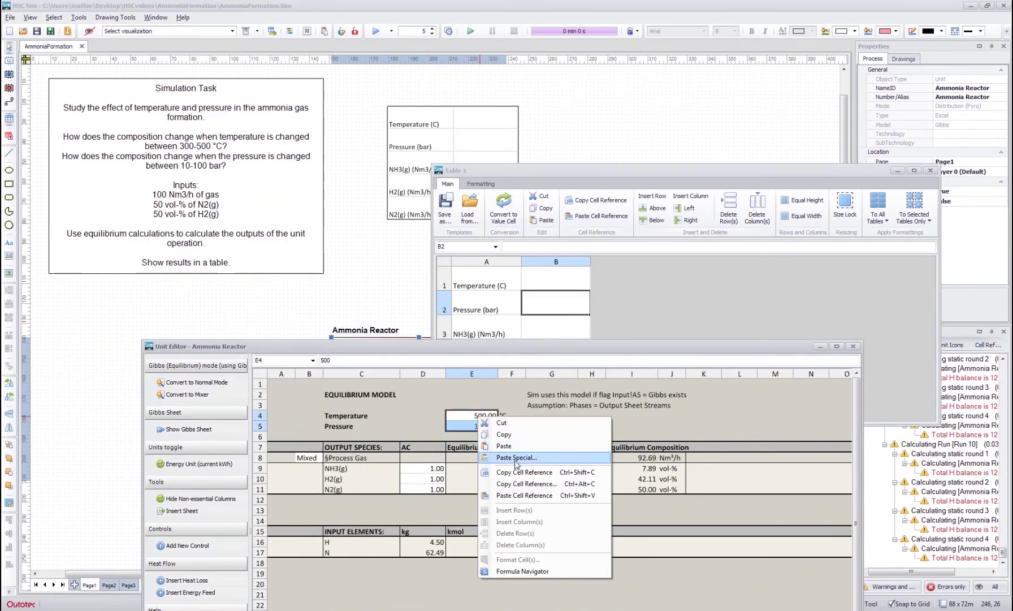
left_click(497, 465)
right_click(556, 270)
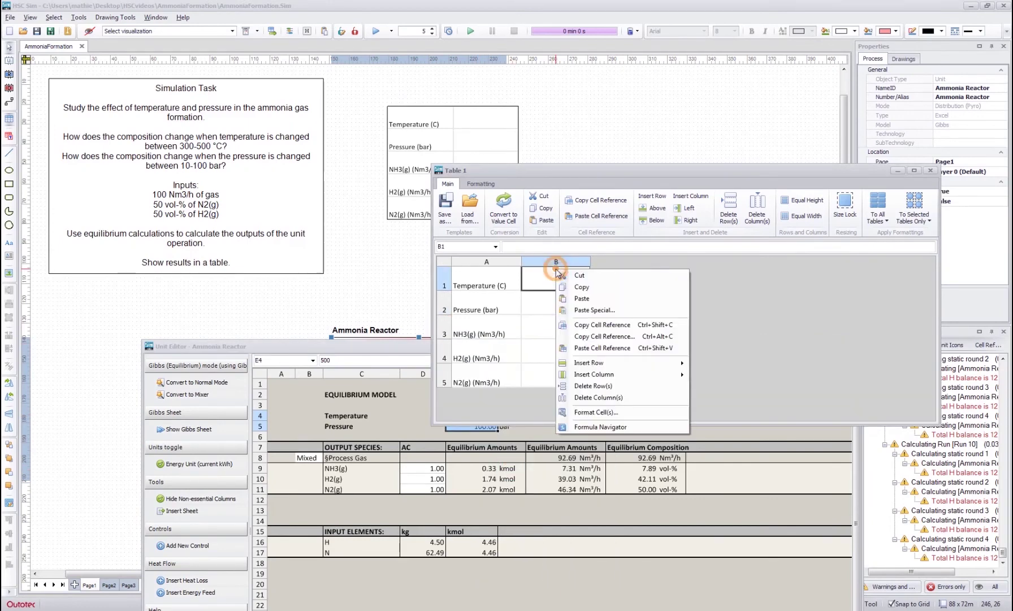
left_click(587, 348)
left_click(566, 304)
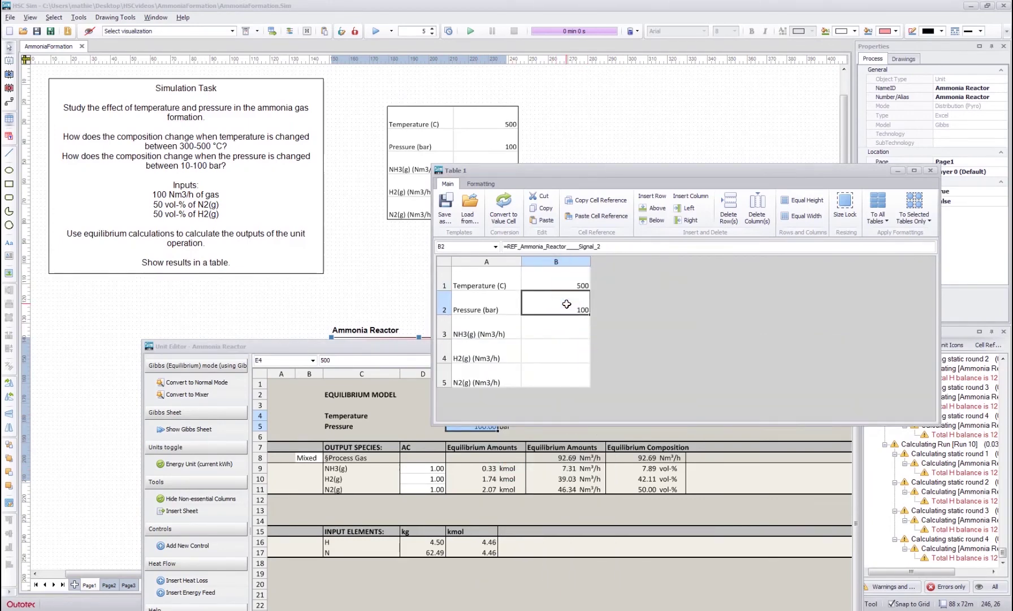
Link table cells B3 to B5 to the NH3, H2 and N2 equilibrium amounts in Nm³/h, G9:G11, using cell references.
left_click(565, 327)
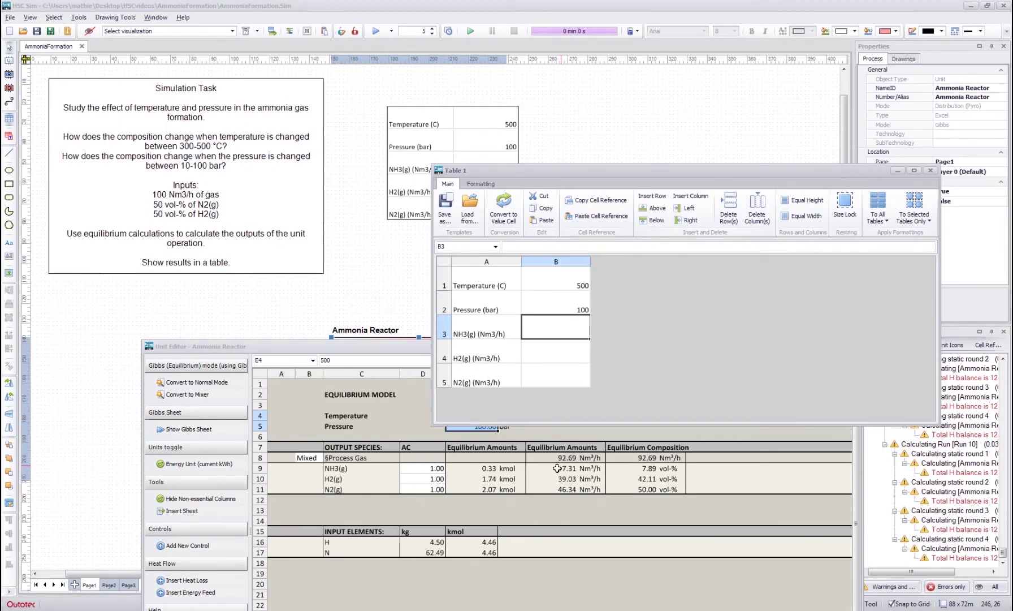
left_click_drag(557, 468, 557, 488)
right_click(557, 487)
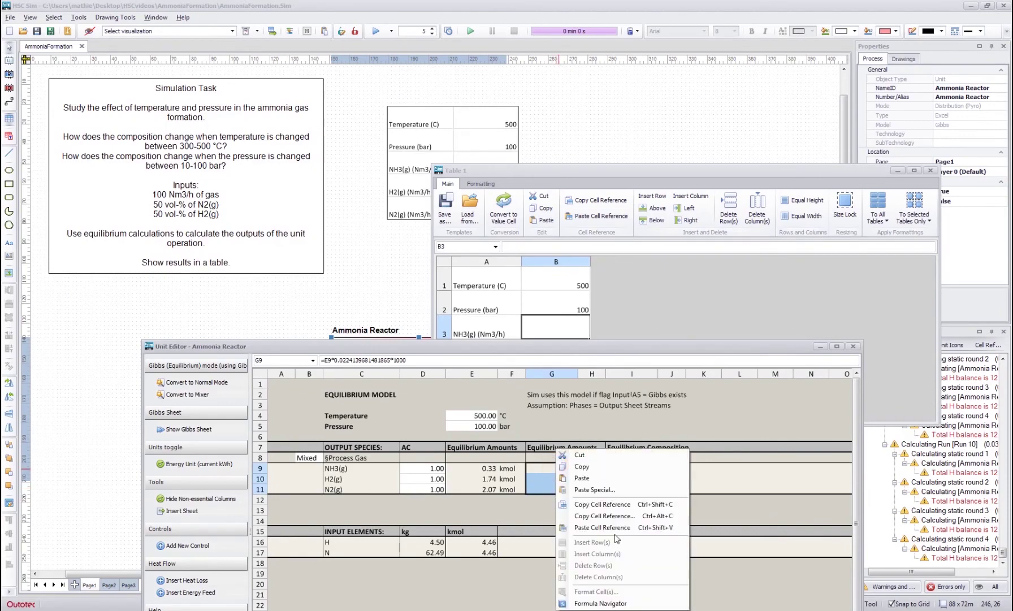
left_click(602, 504)
left_click(555, 329)
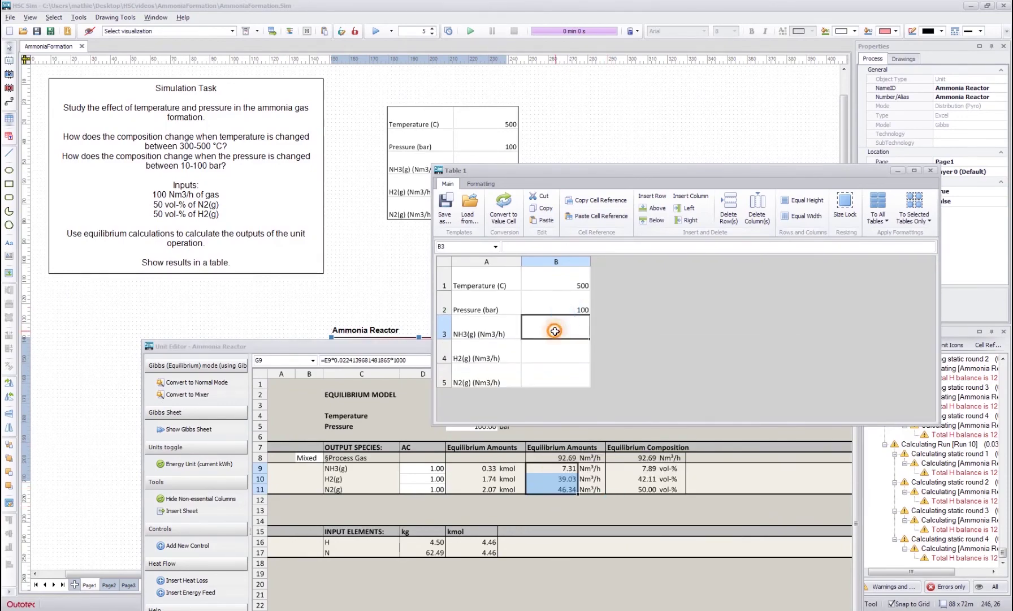
right_click(555, 330)
left_click(611, 416)
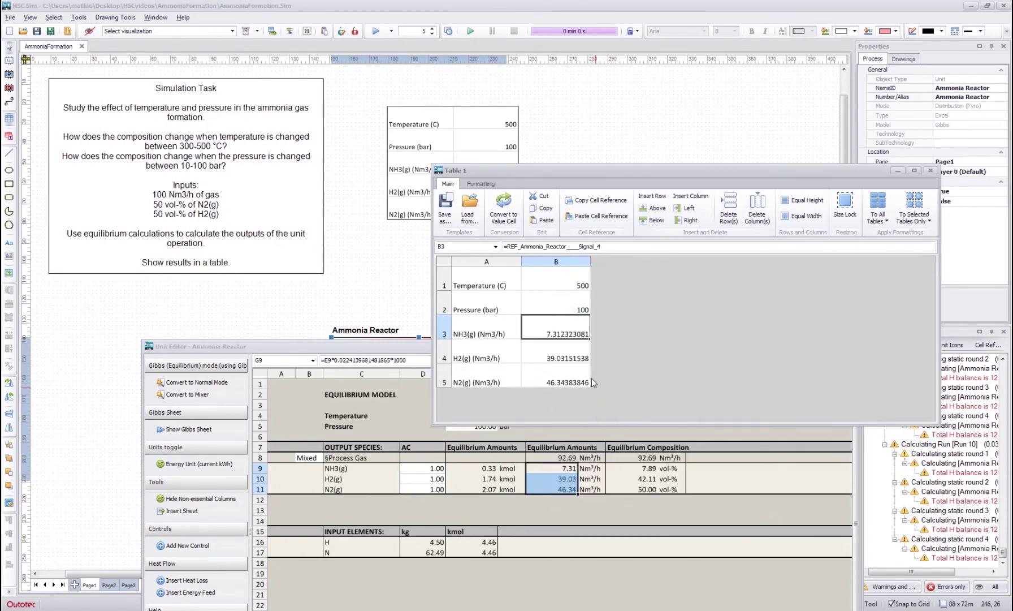
Format the NH3, H2 and N2 values in B3:B5 to show two decimals.
left_click(508, 341)
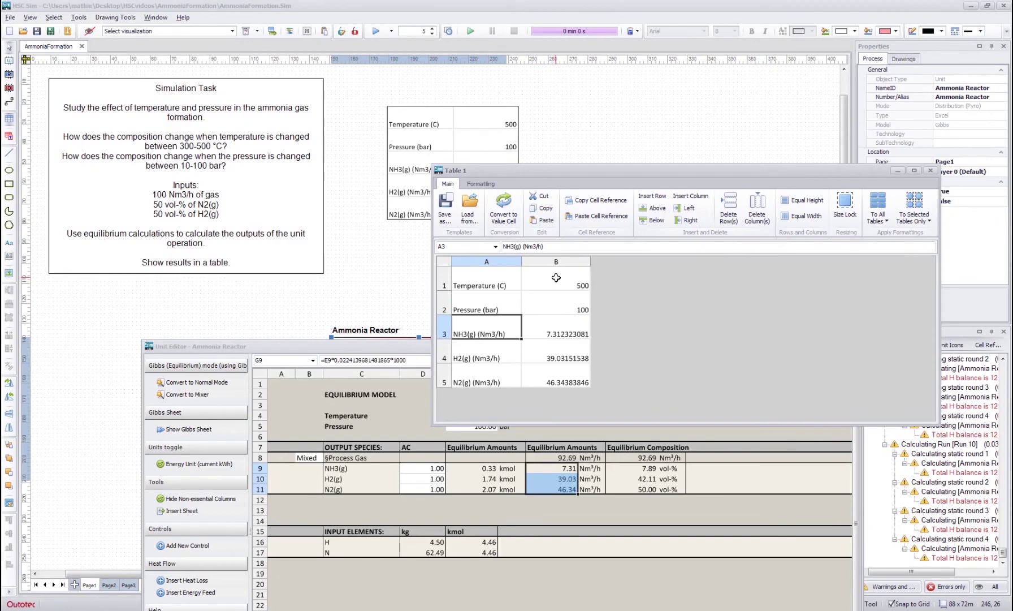
left_click(482, 183)
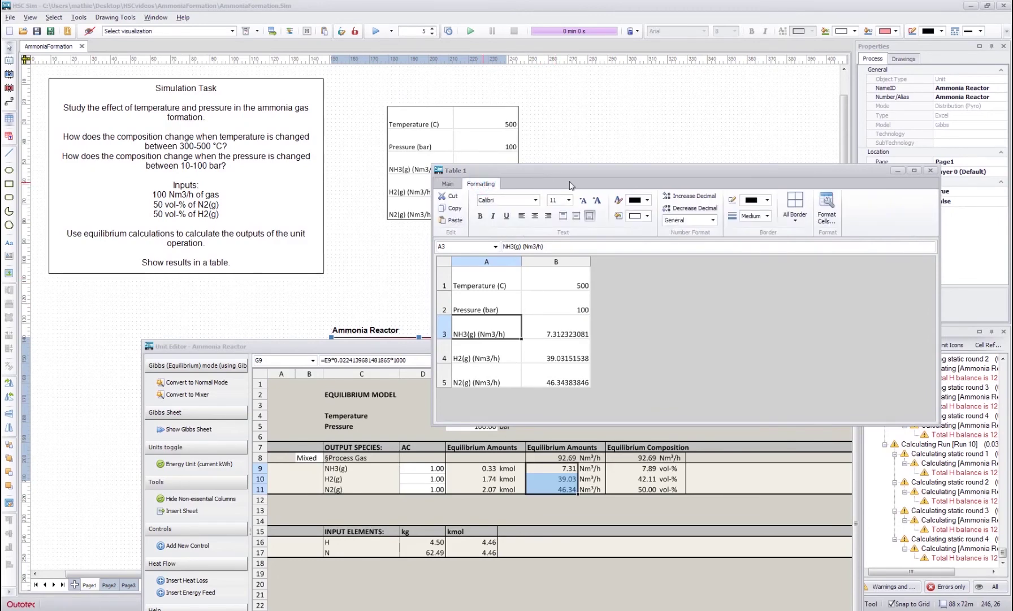
left_click_drag(576, 330, 579, 380)
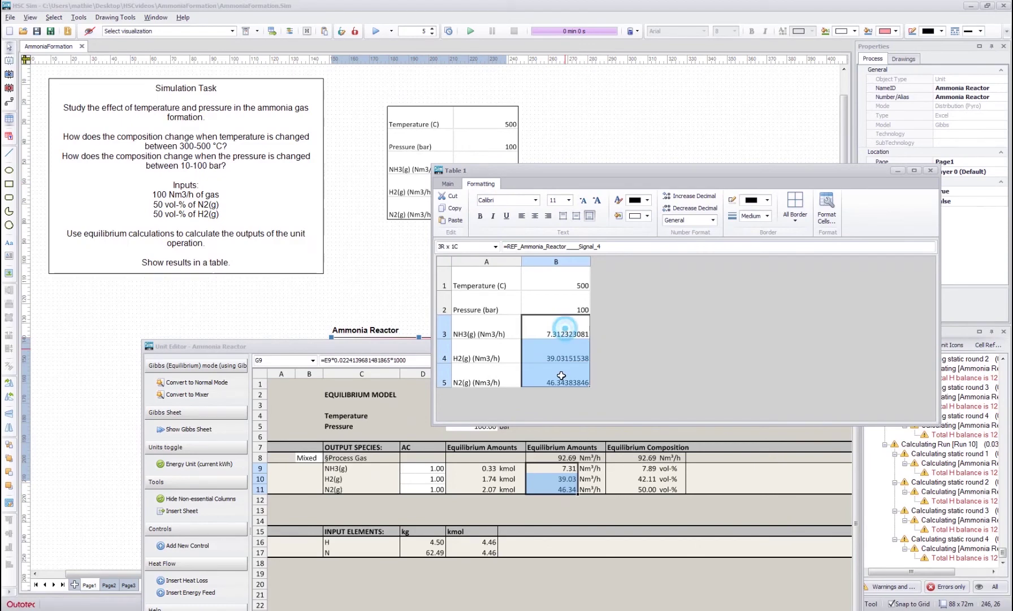
left_click(699, 209)
left_click(699, 209)
left_click(698, 209)
left_click(698, 209)
left_click(699, 209)
left_click(698, 209)
left_click(699, 209)
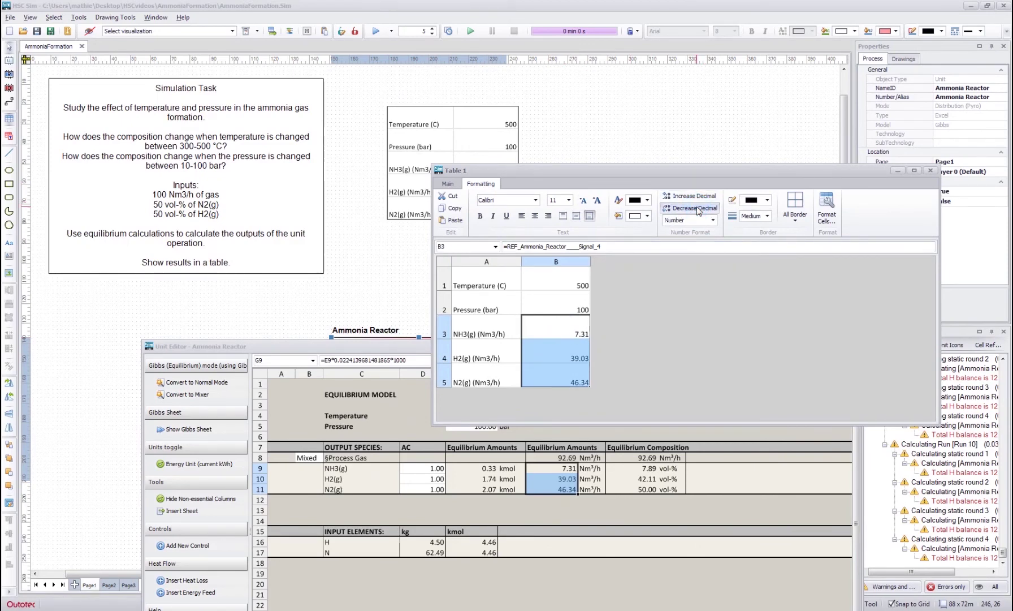
left_click(519, 312)
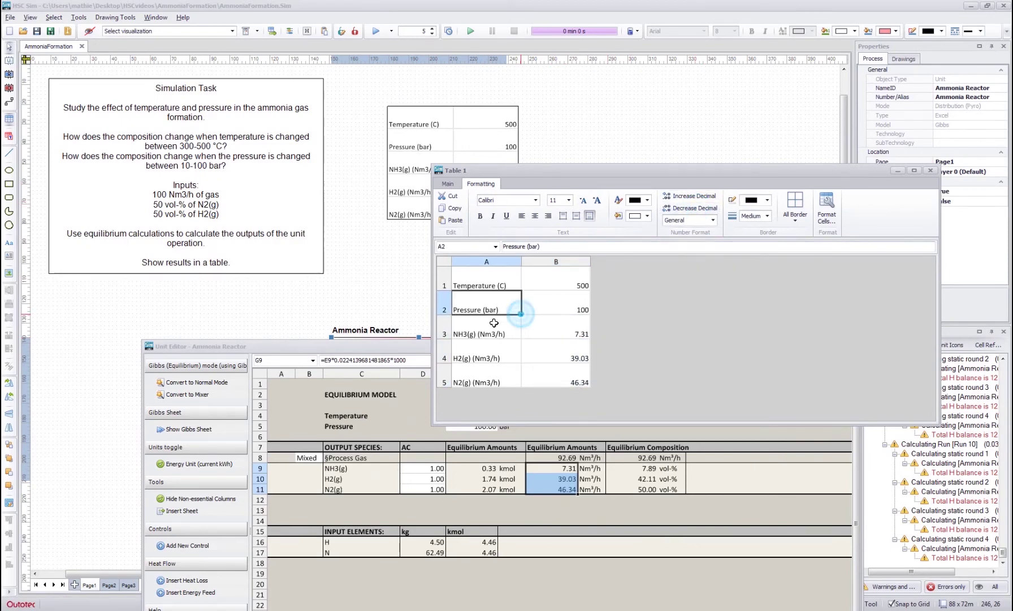
left_click(566, 327)
left_click(566, 342)
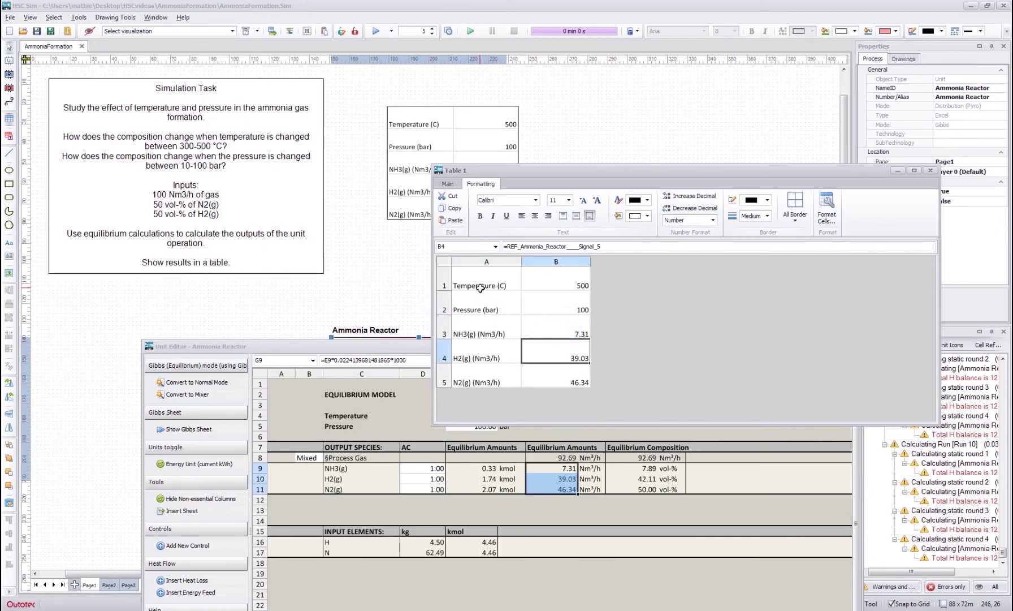
Close the table and Unit Editor windows and move the table next to the simulation task text, just above the reactor.
left_click(930, 170)
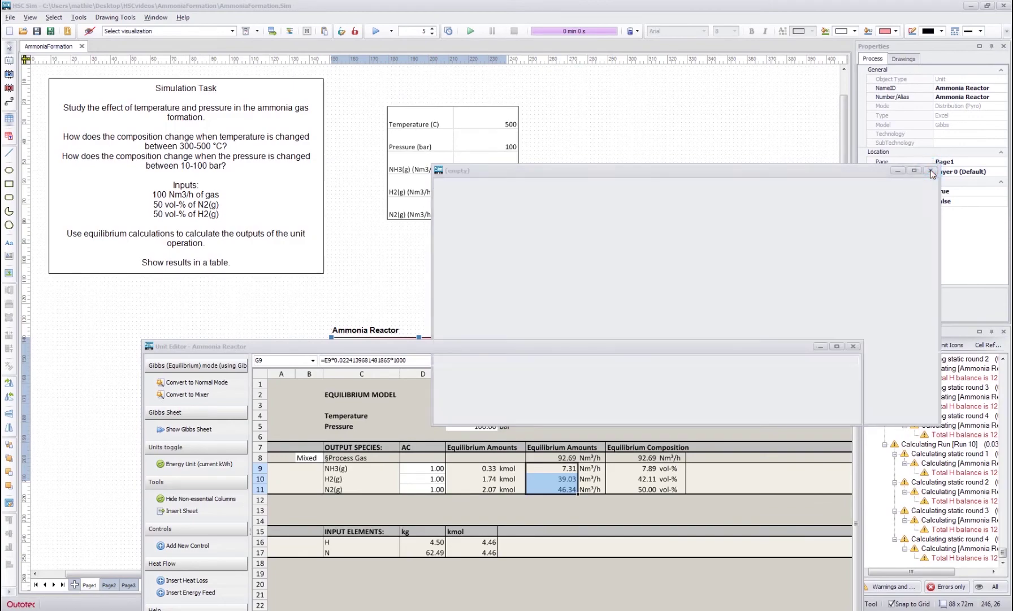
left_click(853, 346)
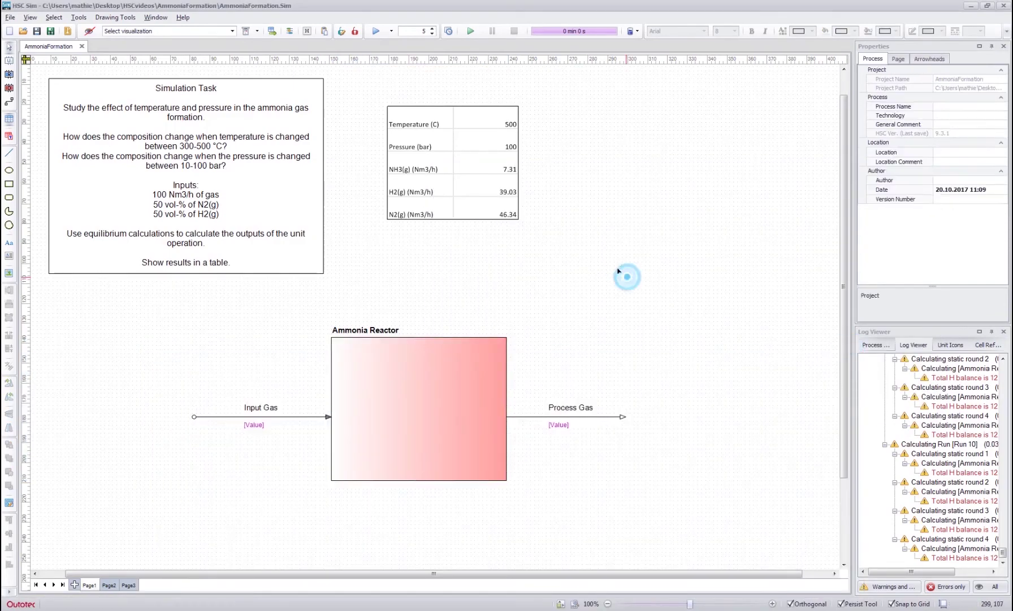
left_click_drag(452, 155, 407, 215)
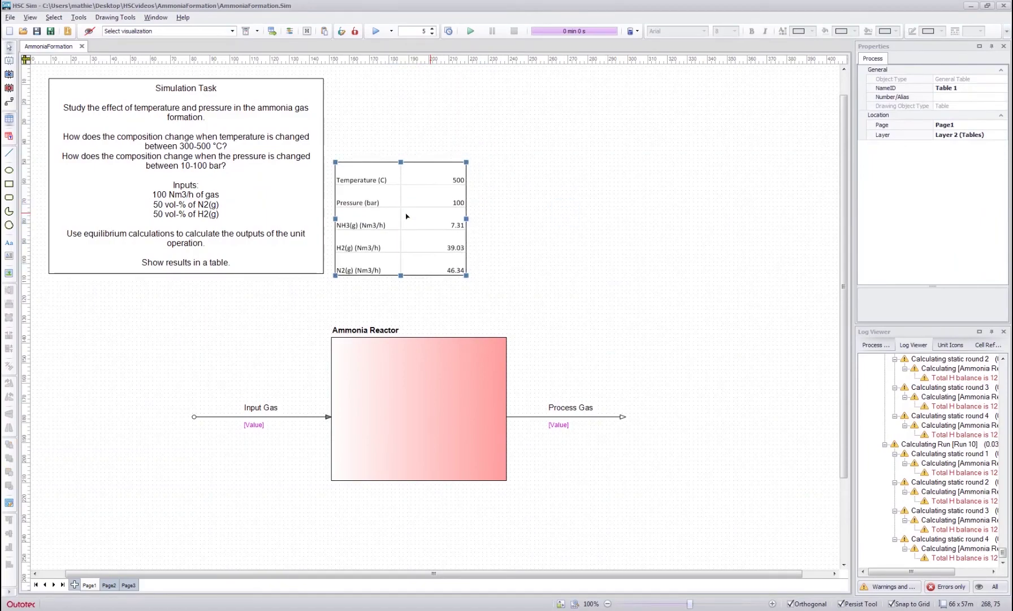
Move the results table slightly farther from the simulation task text box.
mouse_move(410, 213)
left_mouse_down()
mouse_move(443, 211)
mouse_move(417, 210)
left_mouse_up()
left_click(526, 197)
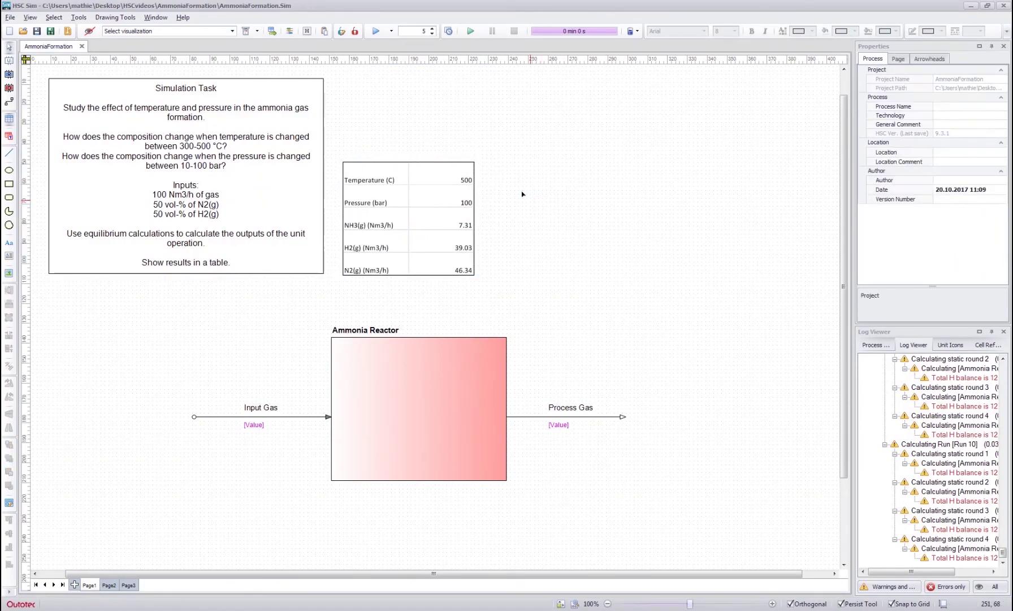
left_click(412, 209)
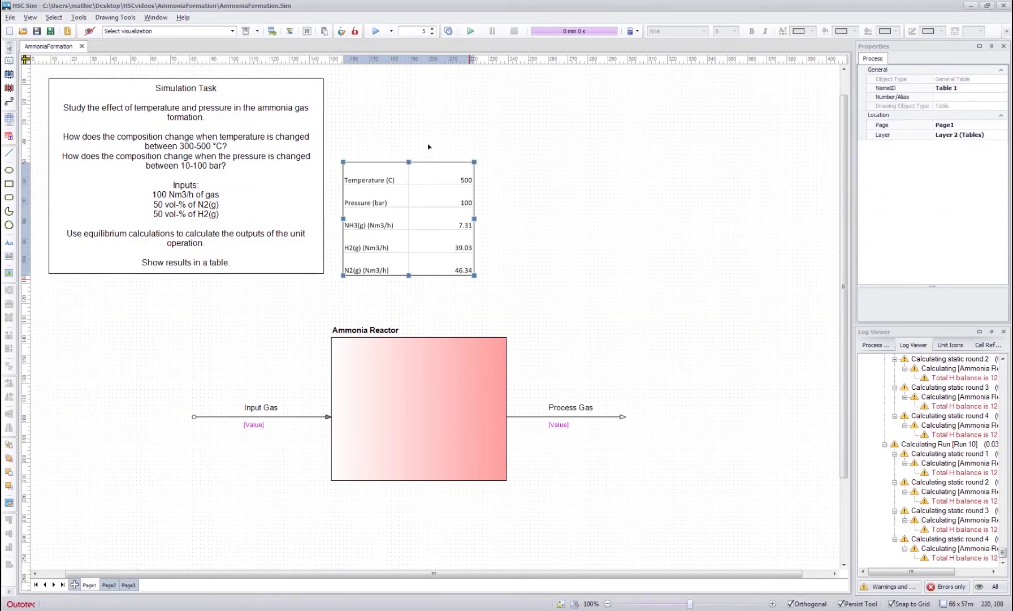
left_click(530, 234)
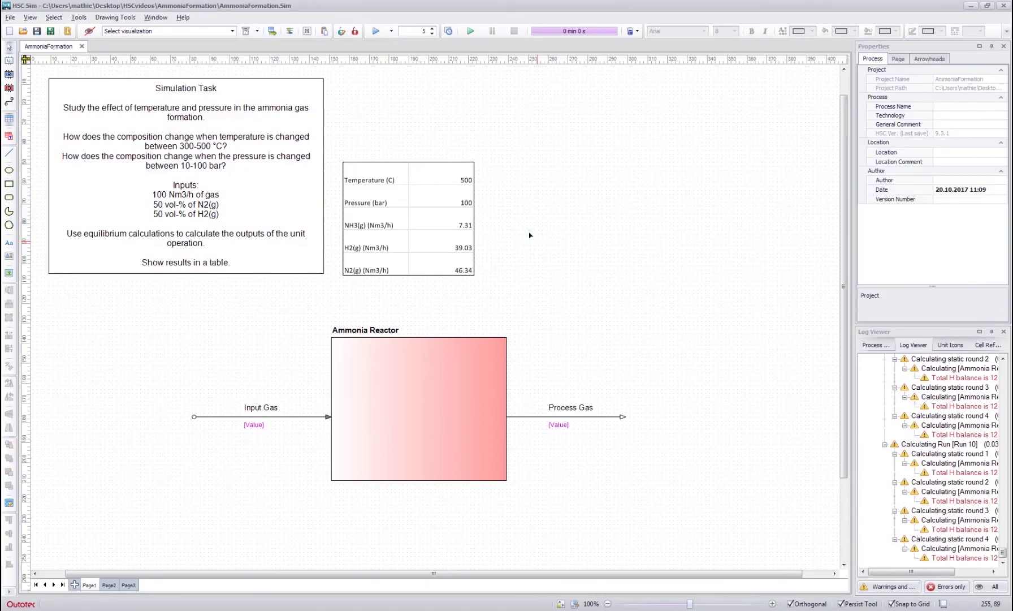
Set the reactor's Gibbs temperature to 400 °C and check the linked values in the flowsheet table.
double_click(406, 369)
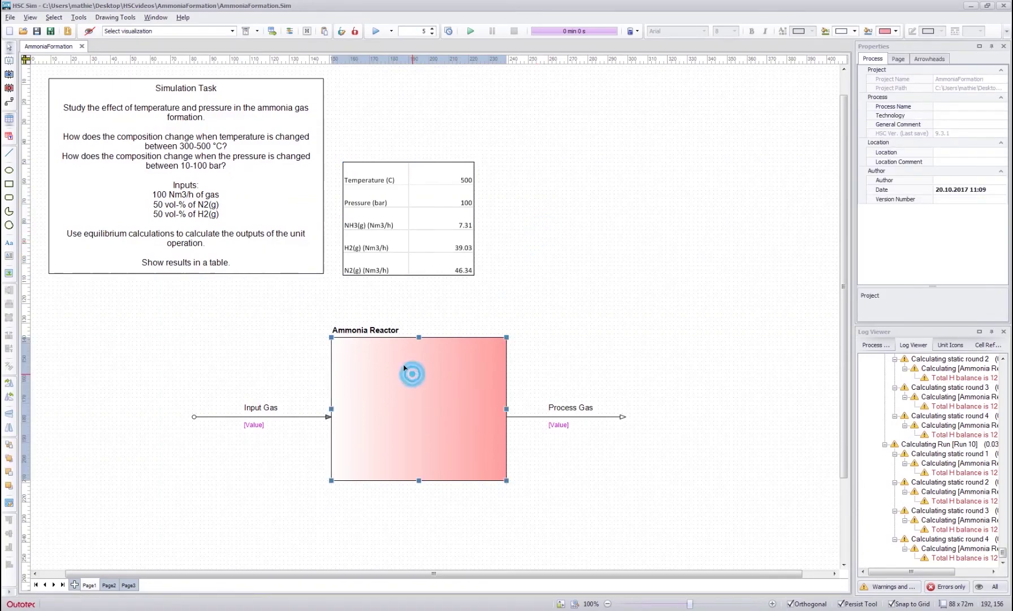
left_click(487, 195)
type("400")
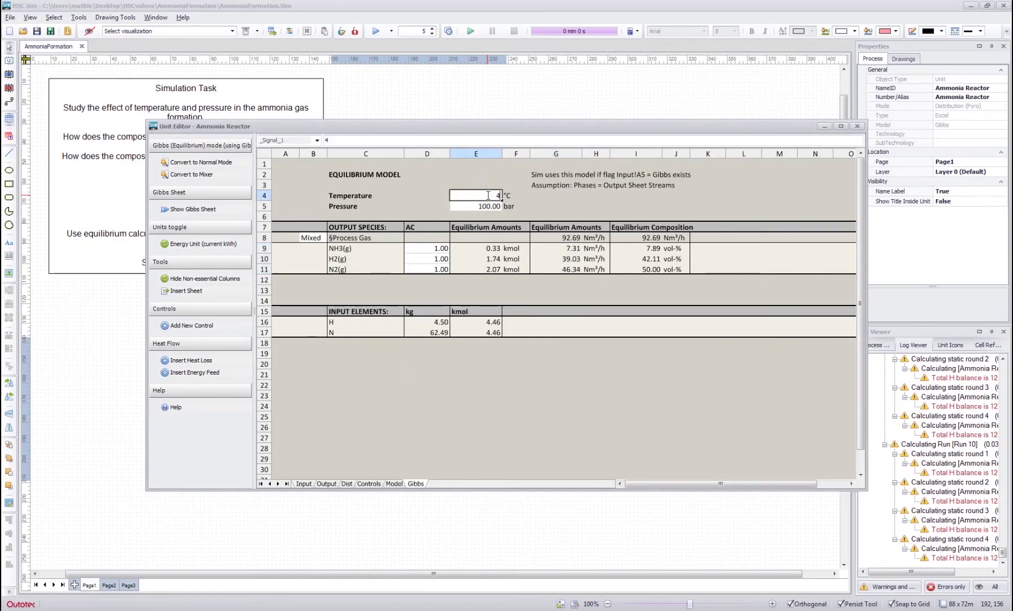
key("Return")
left_click(857, 126)
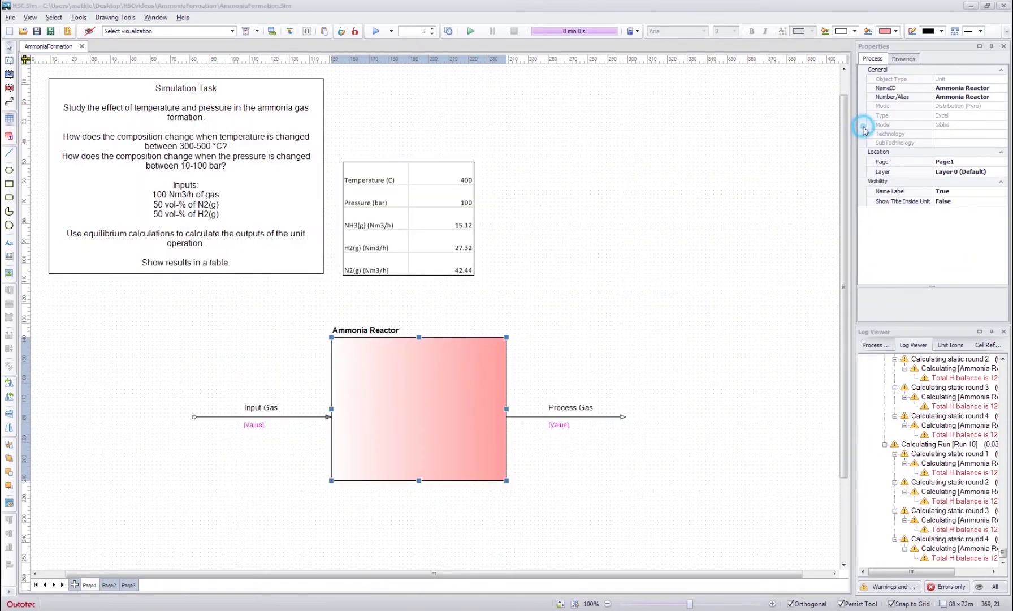
left_click(466, 178)
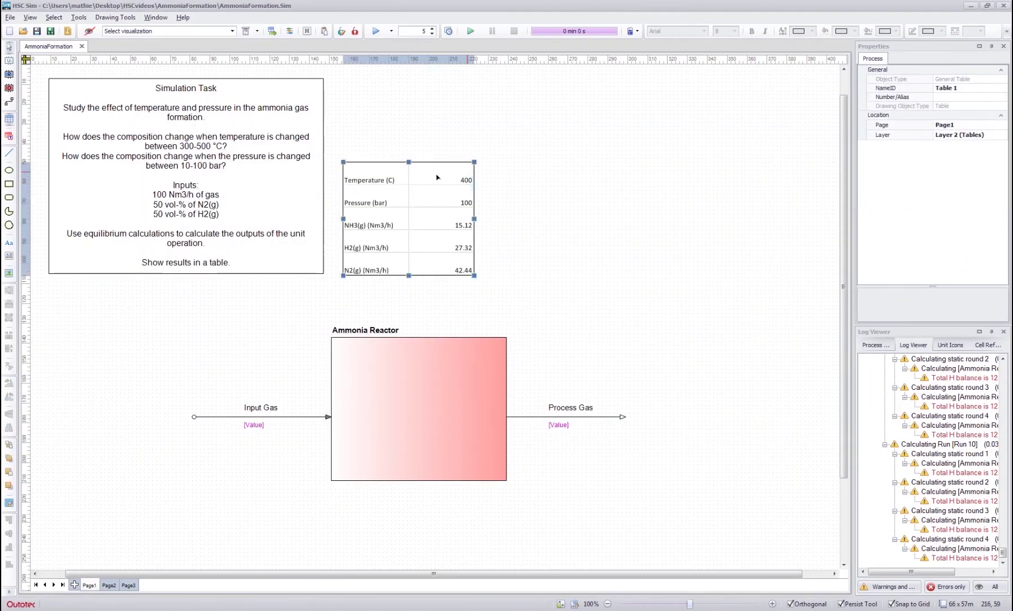
left_click(512, 185)
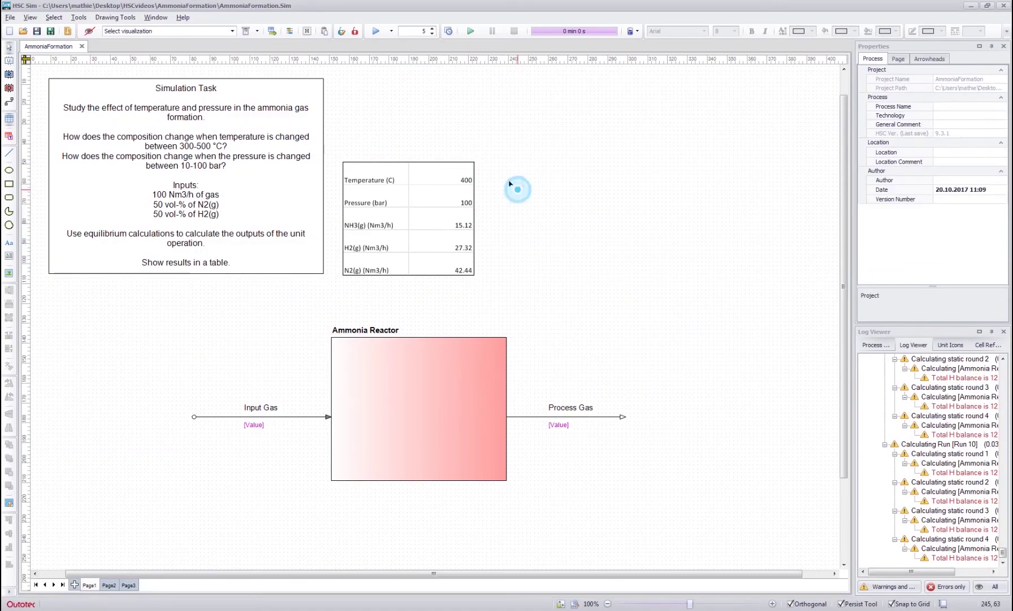
Open the results table and inspect the reactor references behind cells B1 to B5.
double_click(427, 206)
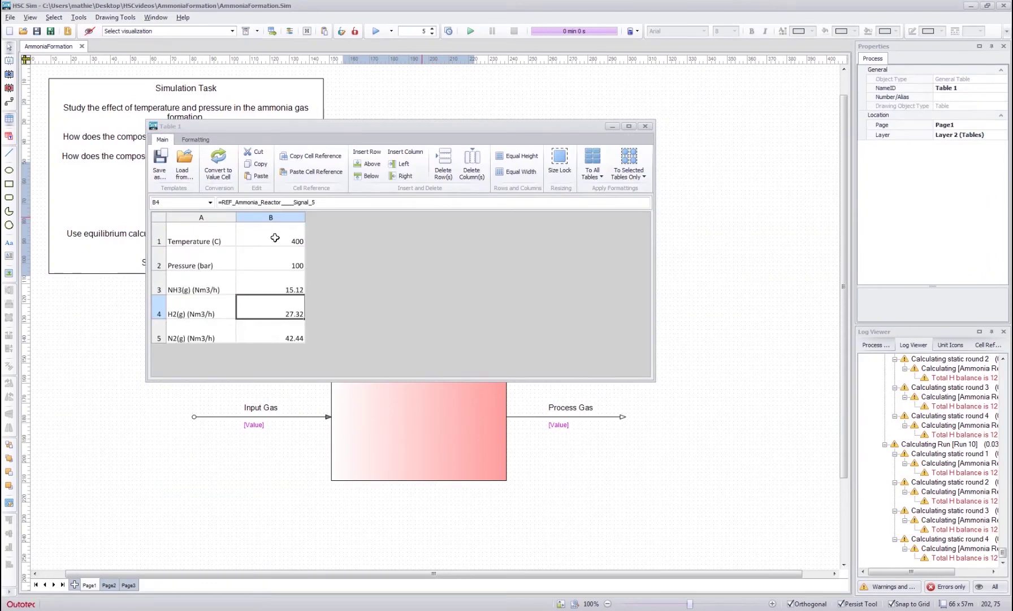
left_click(269, 258)
left_click(271, 288)
left_click(272, 312)
left_click(276, 328)
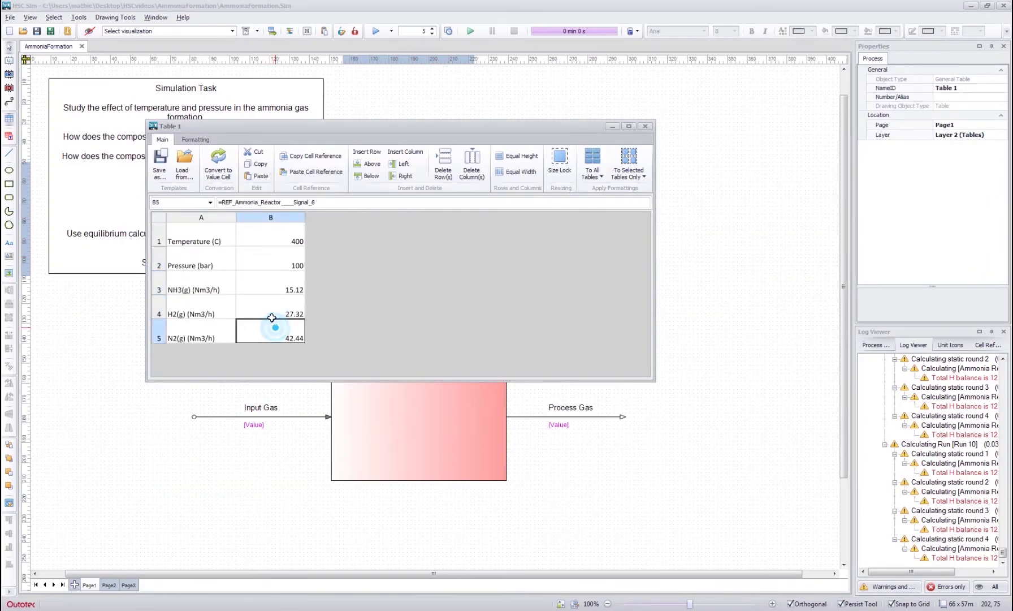
left_click(274, 260)
left_click(271, 236)
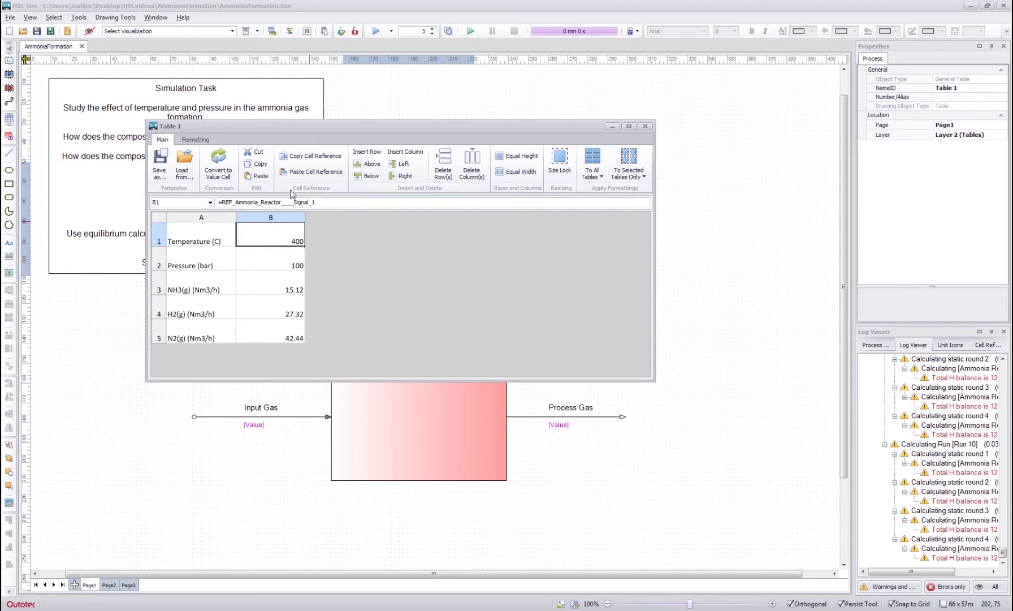
left_click(267, 255)
Set the table's temperature cell B1 to 500 and check the value in the reactor's Gibbs sheet.
left_click(272, 236)
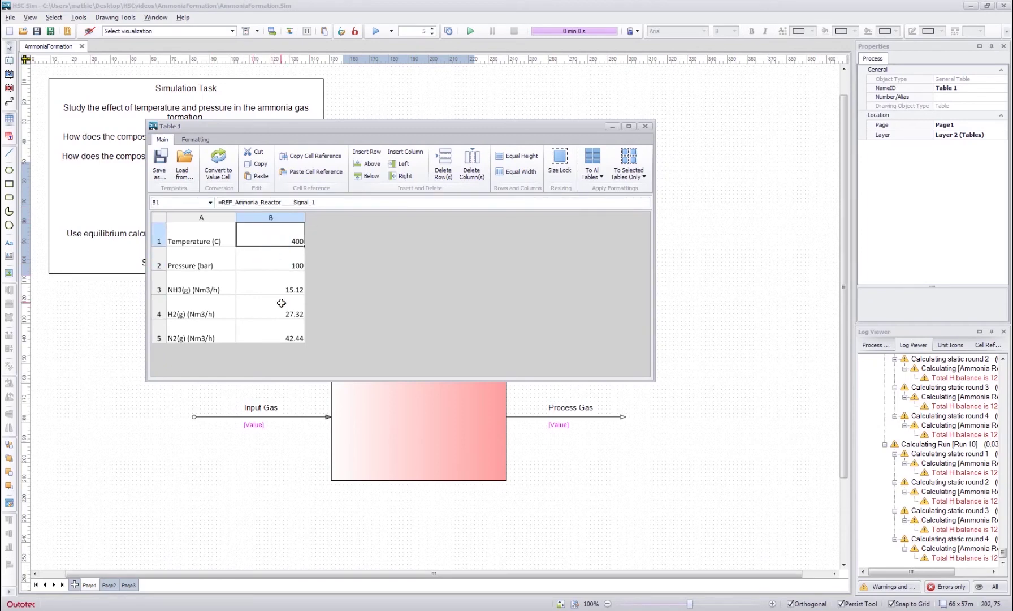
type("500")
key("Return")
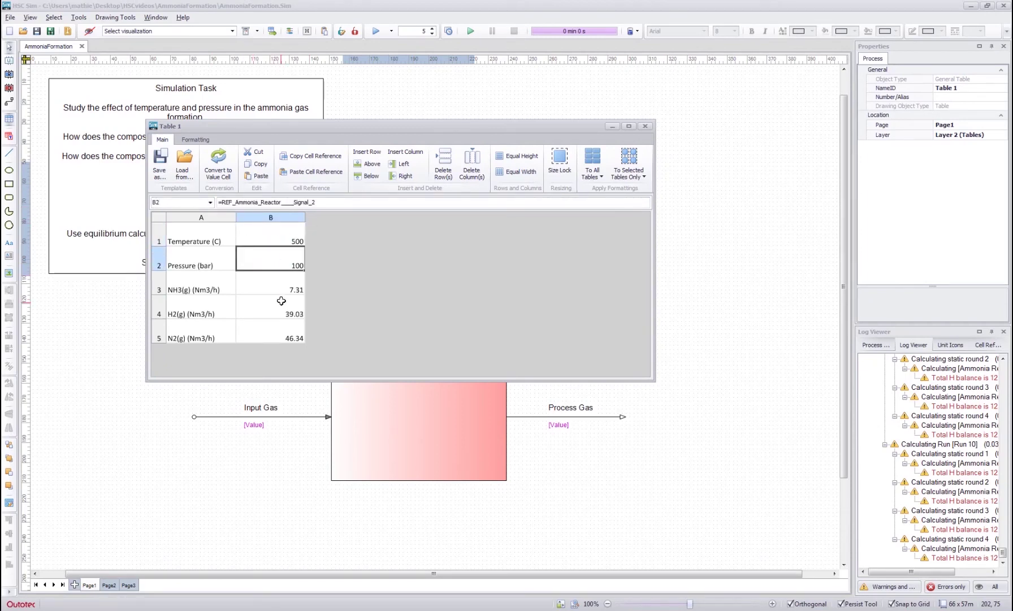
left_click(277, 231)
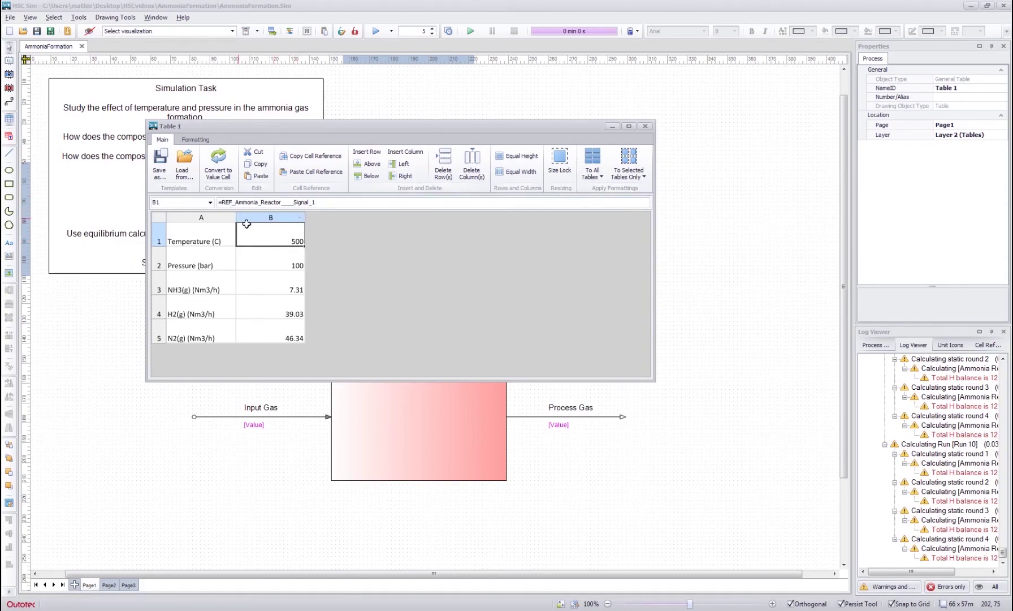
left_click(645, 125)
double_click(459, 380)
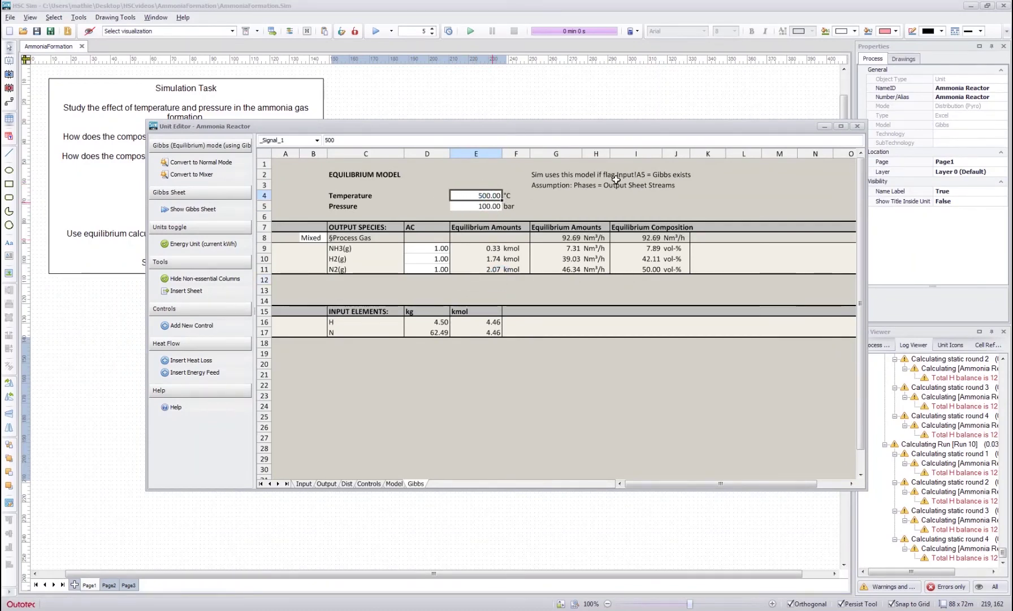
left_click(857, 128)
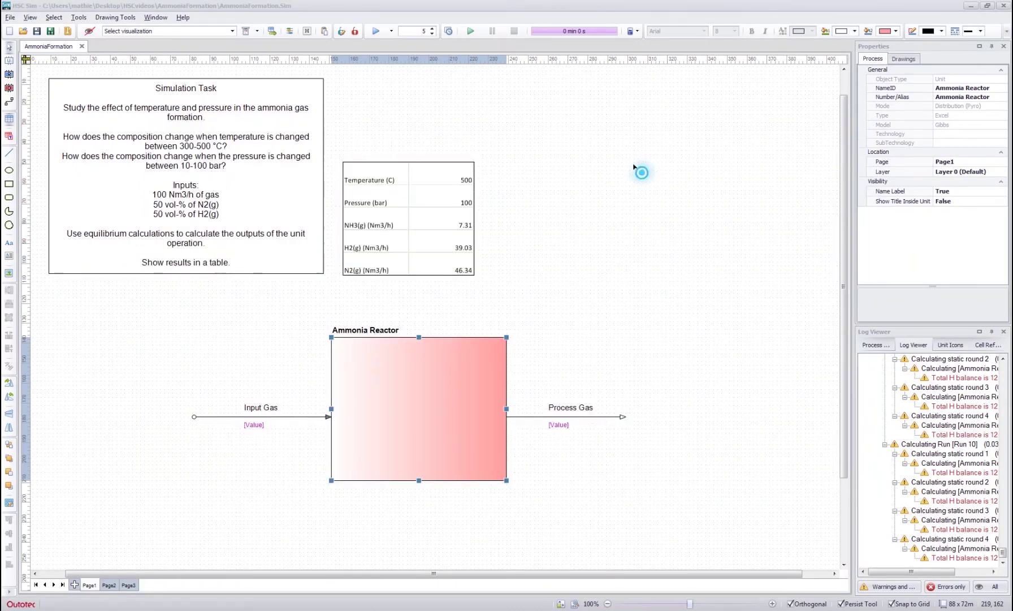
left_click(411, 220)
double_click(412, 223)
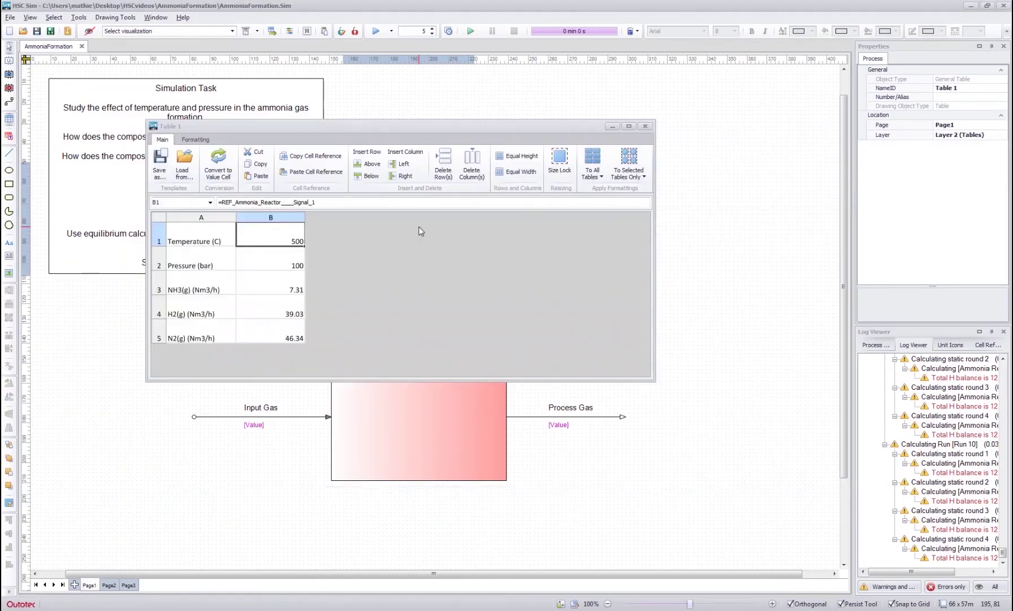
left_click(273, 262)
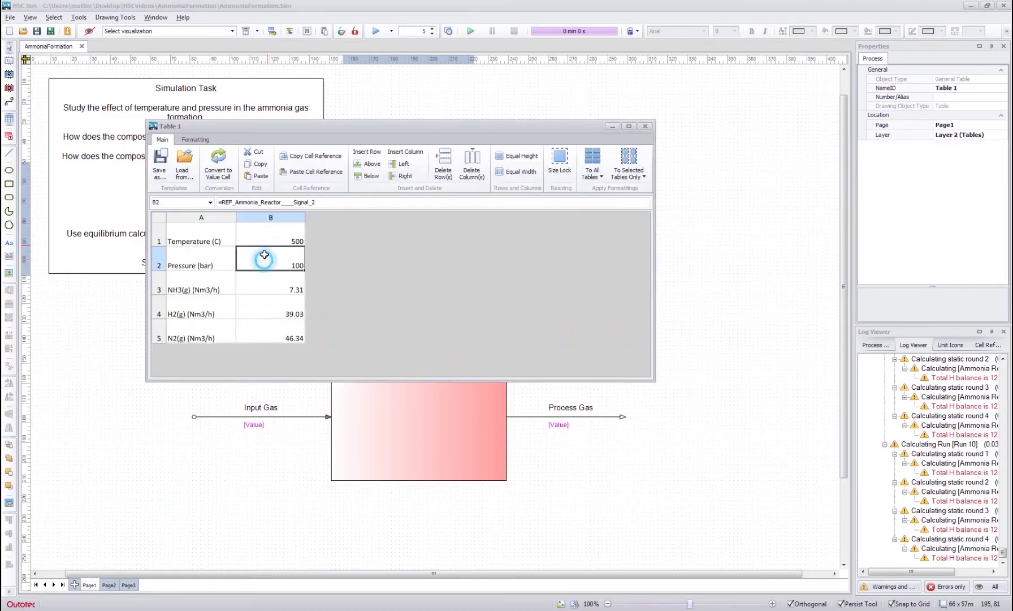
left_click(262, 230)
left_click(260, 259)
left_click(646, 127)
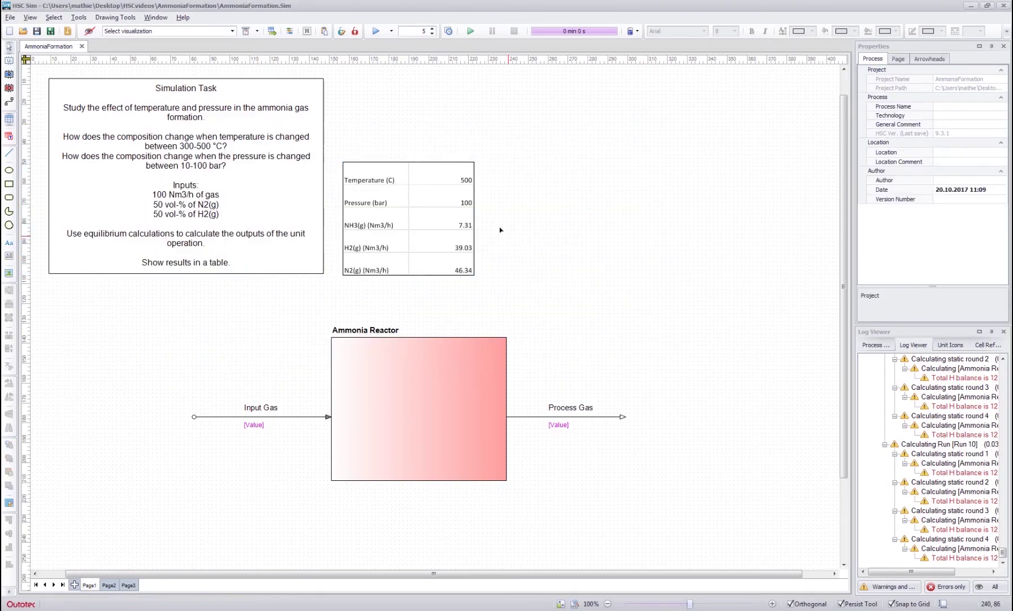
Change the font color of the table's temperature and pressure values in B1:B2 to standard blue.
double_click(437, 226)
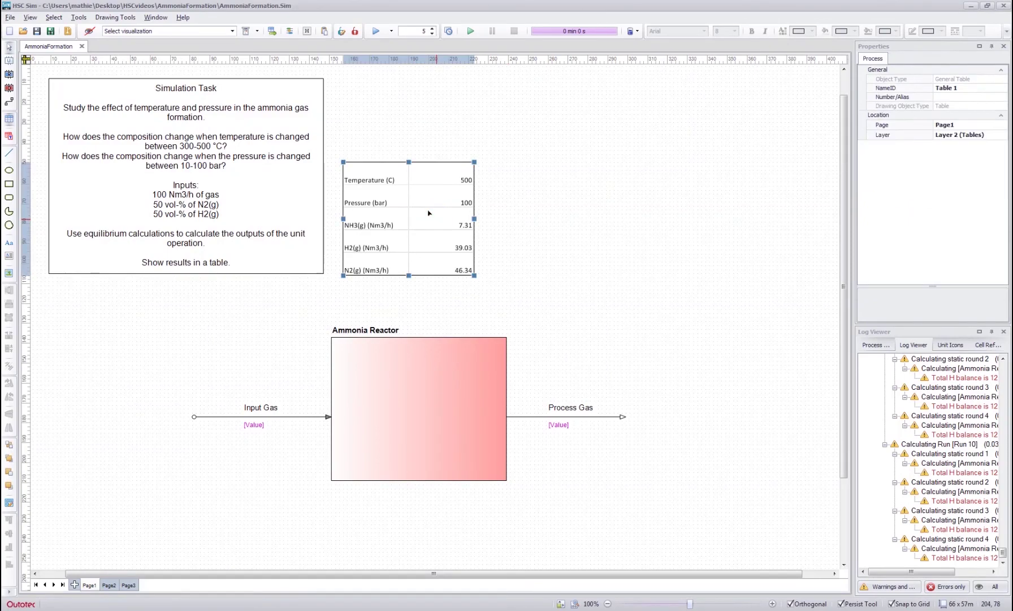
left_click_drag(269, 231, 266, 254)
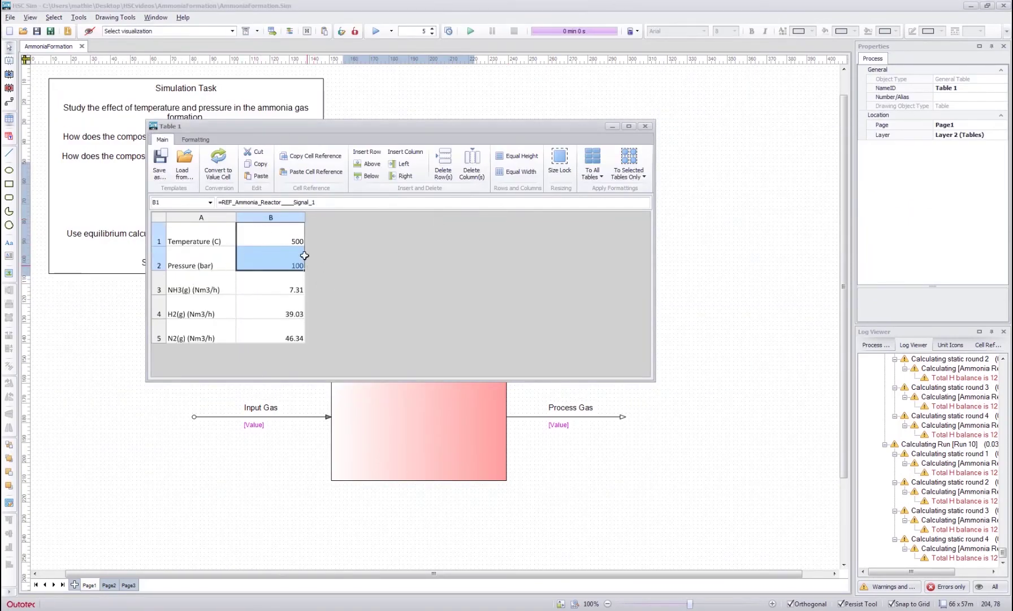
left_click(261, 310)
left_click_drag(264, 231, 265, 258)
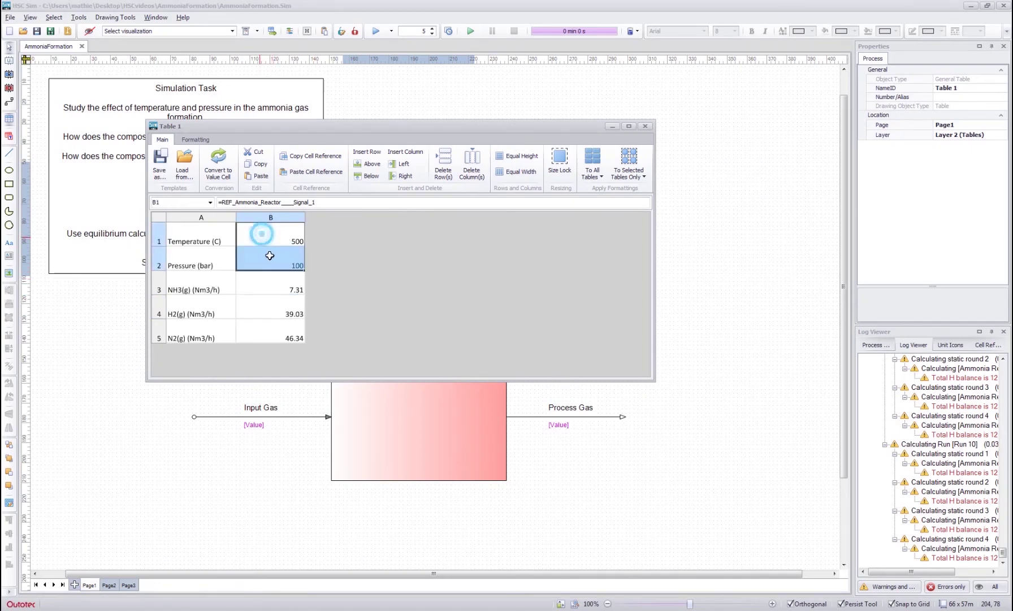
right_click(267, 237)
left_click(318, 384)
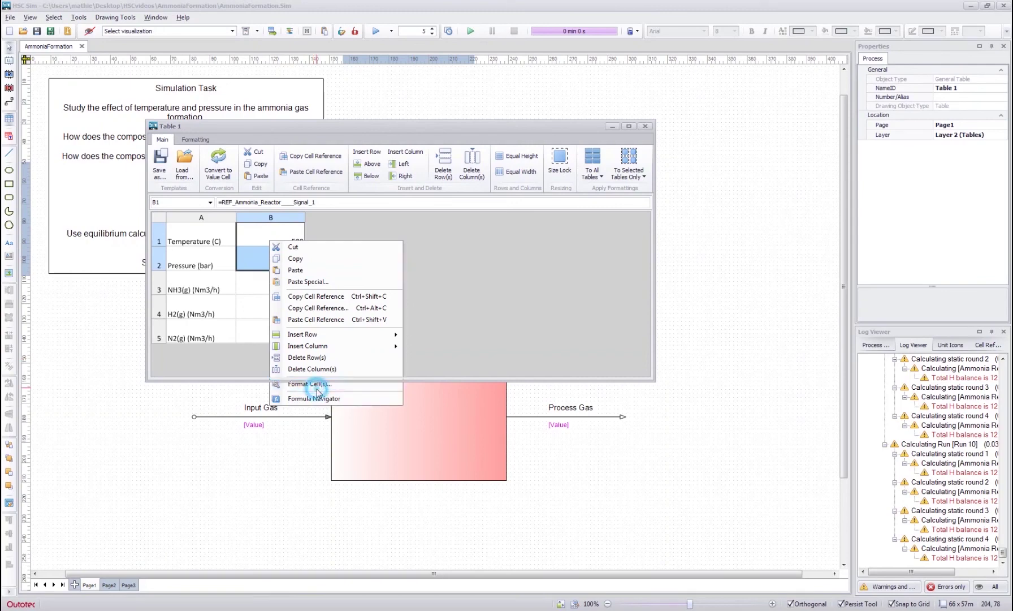
left_click(377, 243)
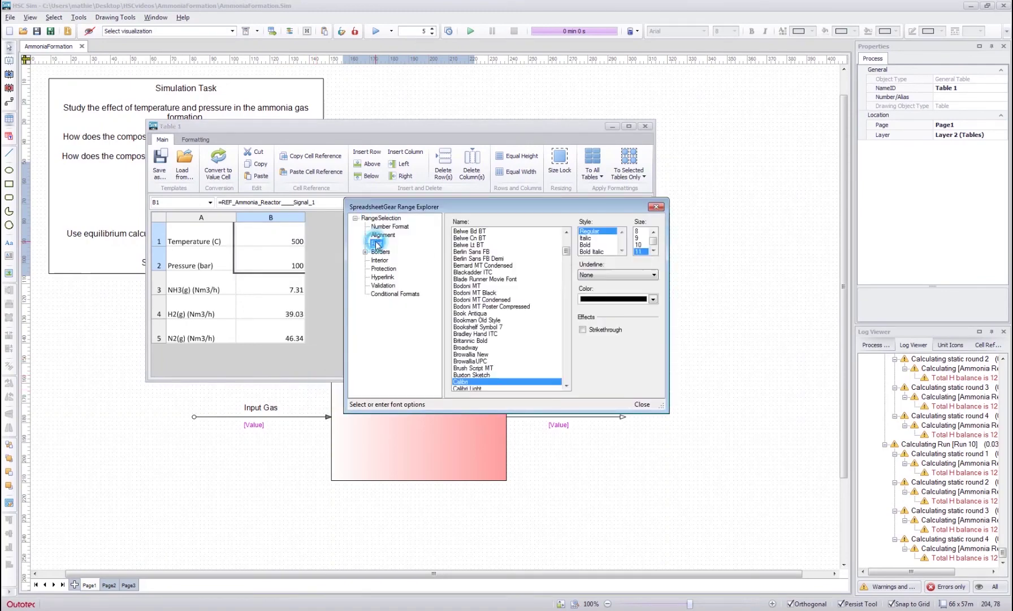
left_click(622, 298)
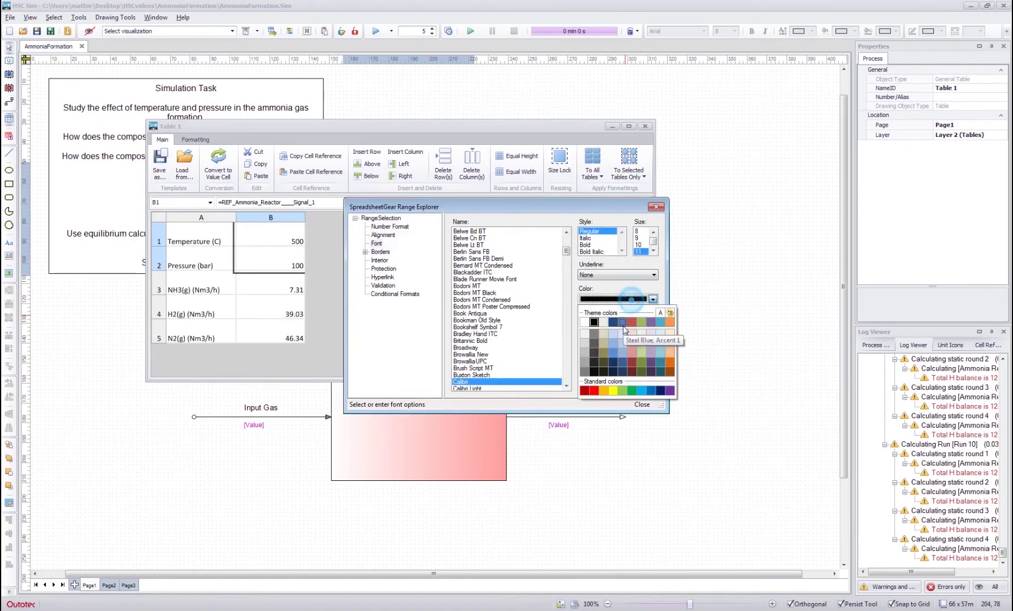
left_click(651, 390)
left_click(642, 403)
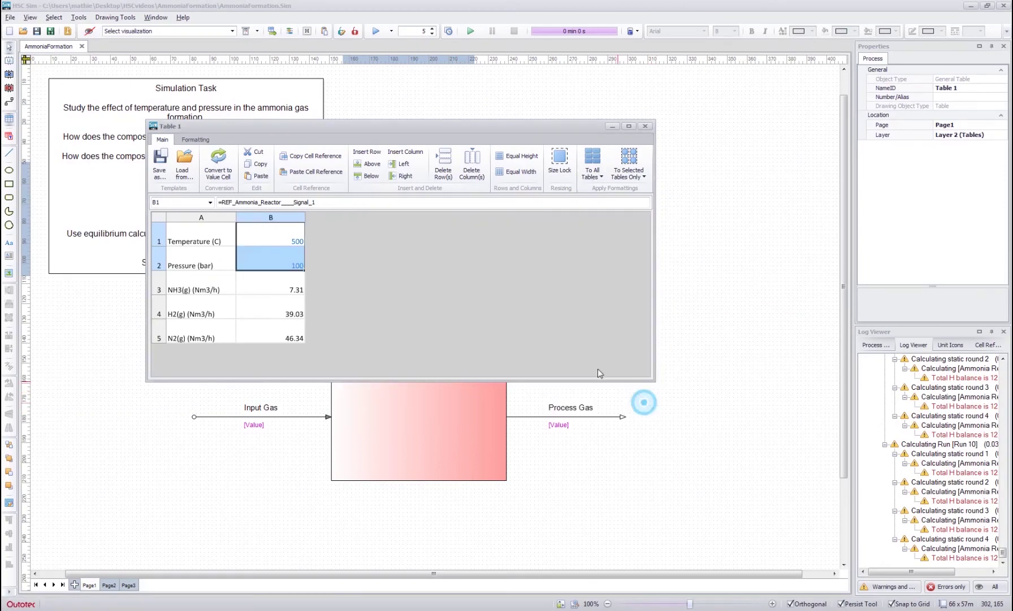
Fill the NH3, H2 and N2 result cells B3:B5 with light gray and close the table editor.
left_click(274, 275)
left_click_drag(278, 277, 279, 334)
right_click(285, 285)
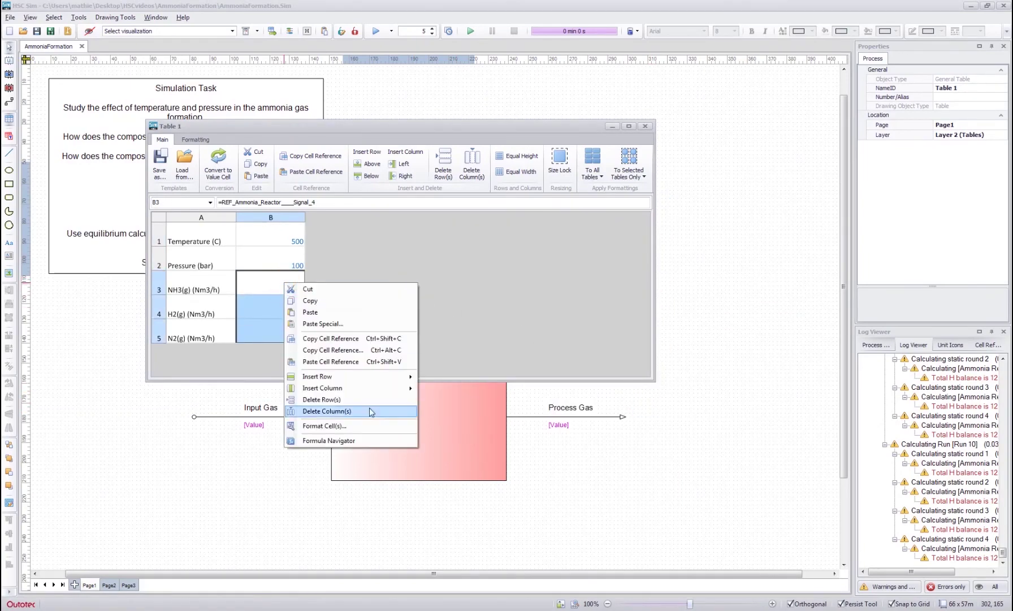
left_click(364, 425)
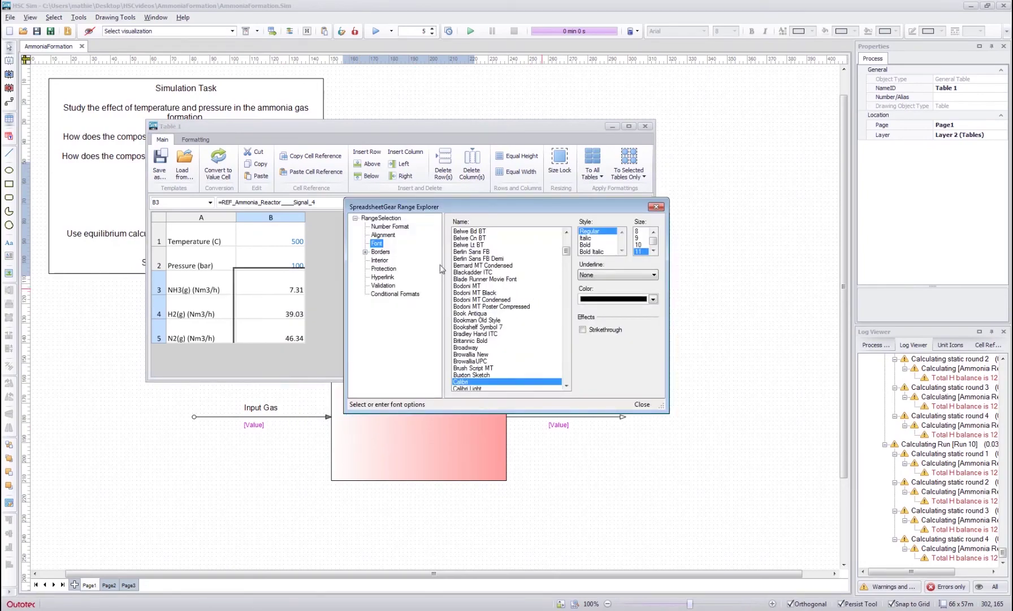
left_click(379, 260)
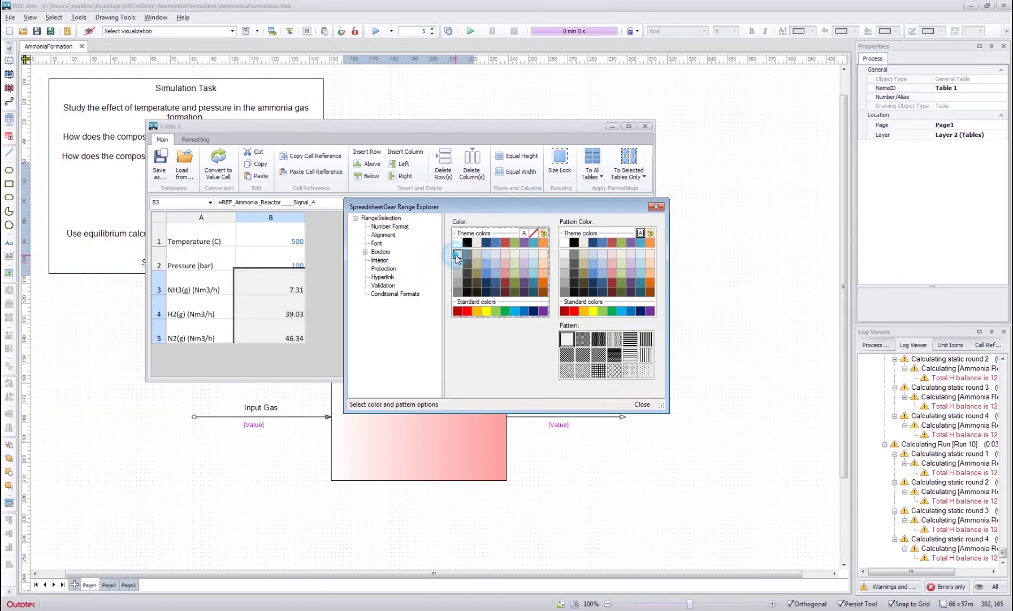
left_click(458, 254)
left_click(644, 405)
left_click(276, 259)
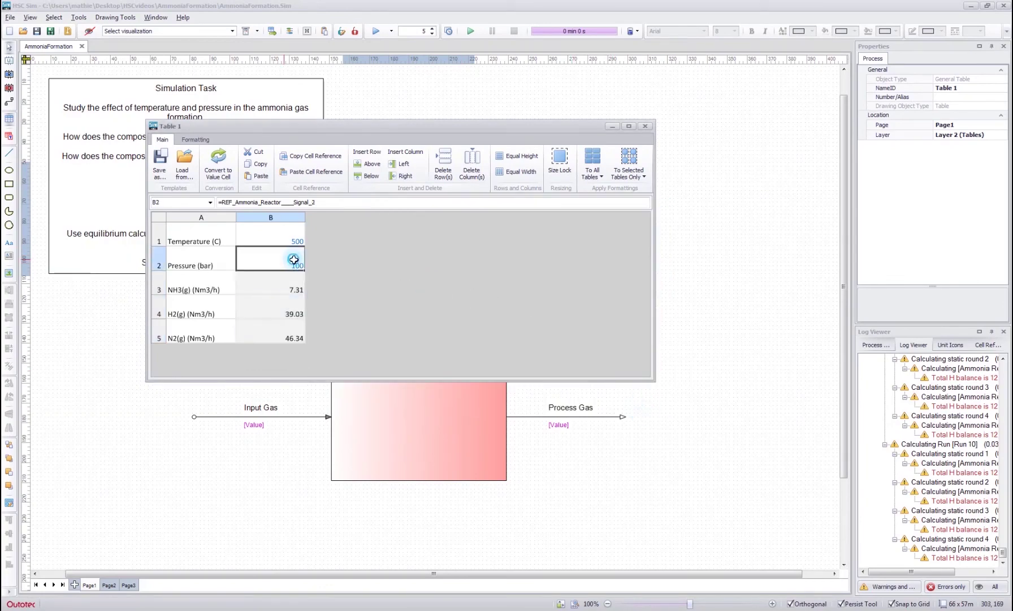
left_click(646, 126)
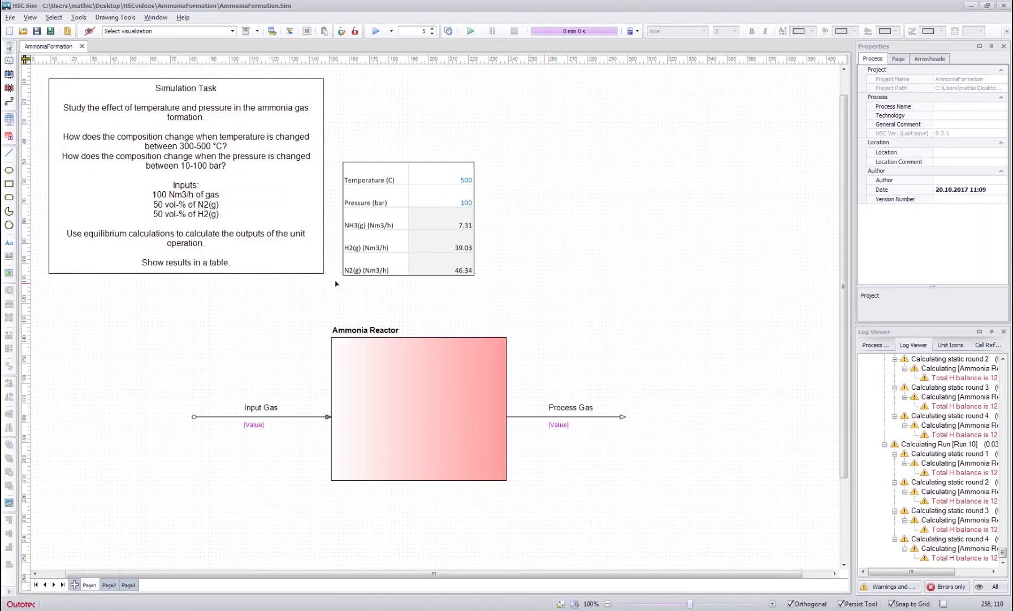
Review the formatted table's linked cells and compare them with the reactor's Gibbs equilibrium sheet.
left_click(79, 16)
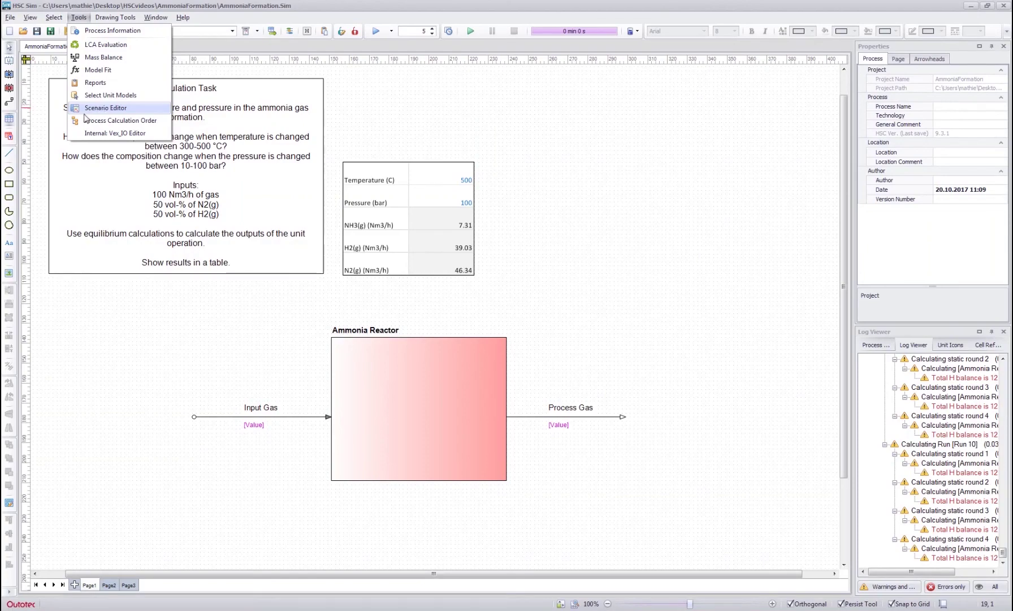
left_click(116, 304)
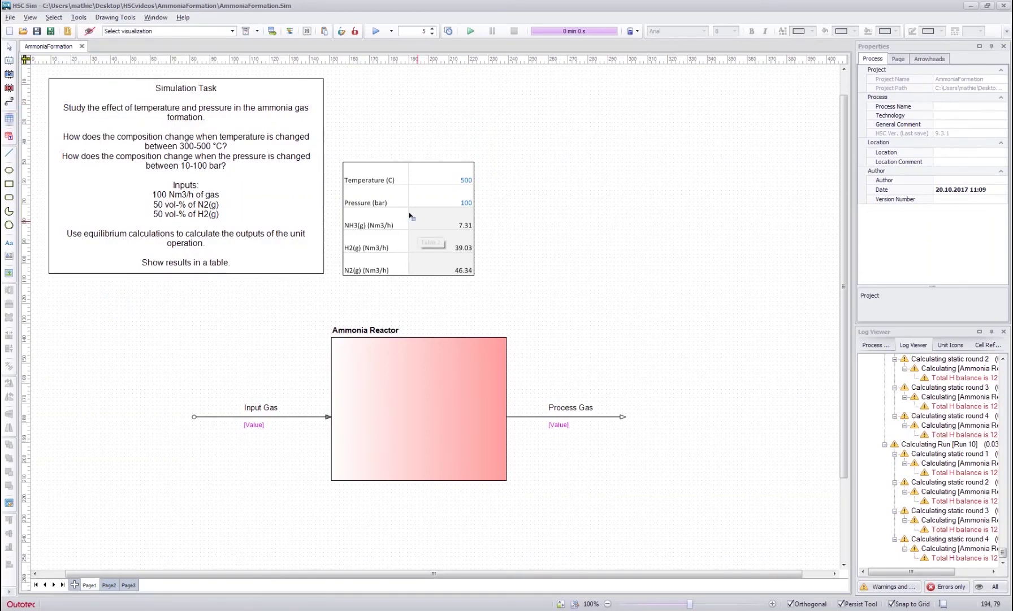
left_click(428, 187)
double_click(428, 186)
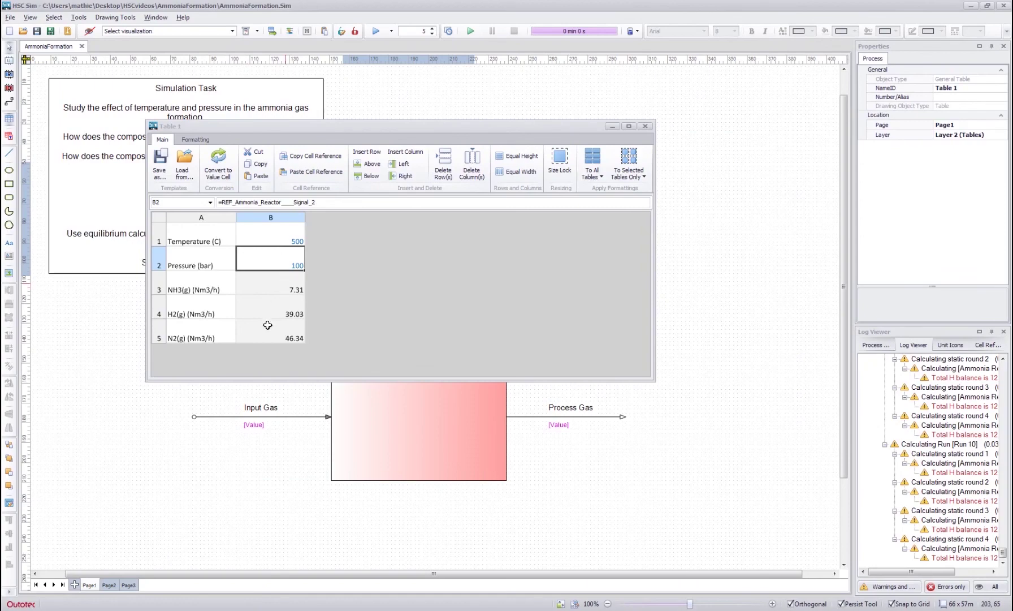
left_click(645, 127)
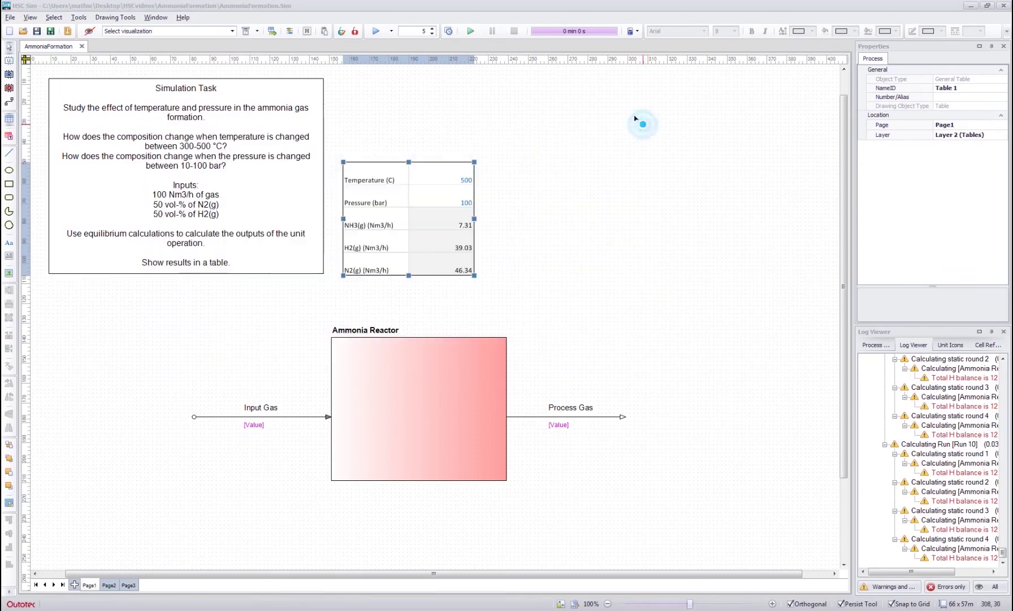
double_click(390, 384)
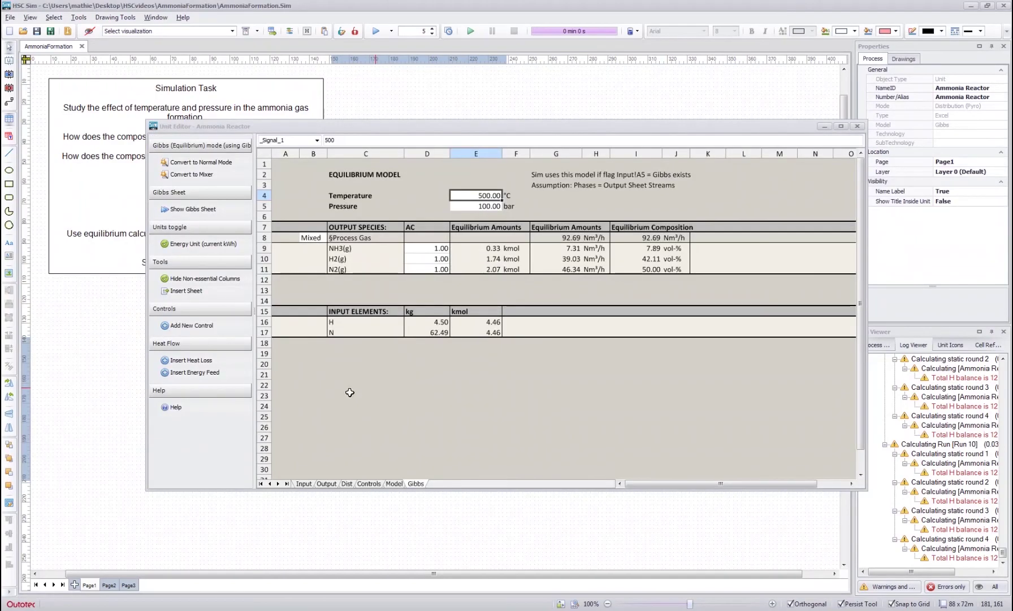
left_click(472, 259)
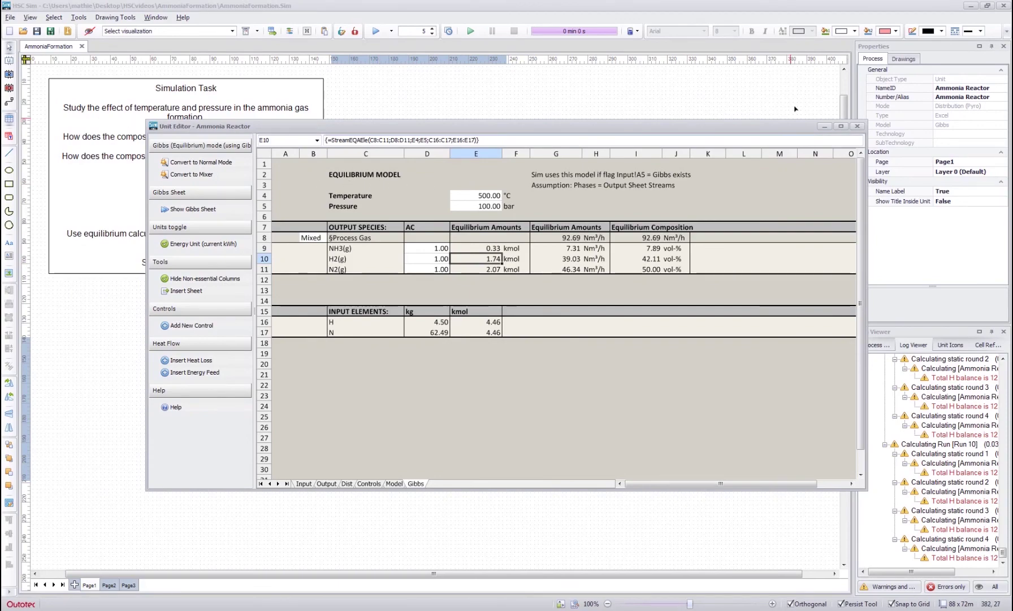
left_click(857, 126)
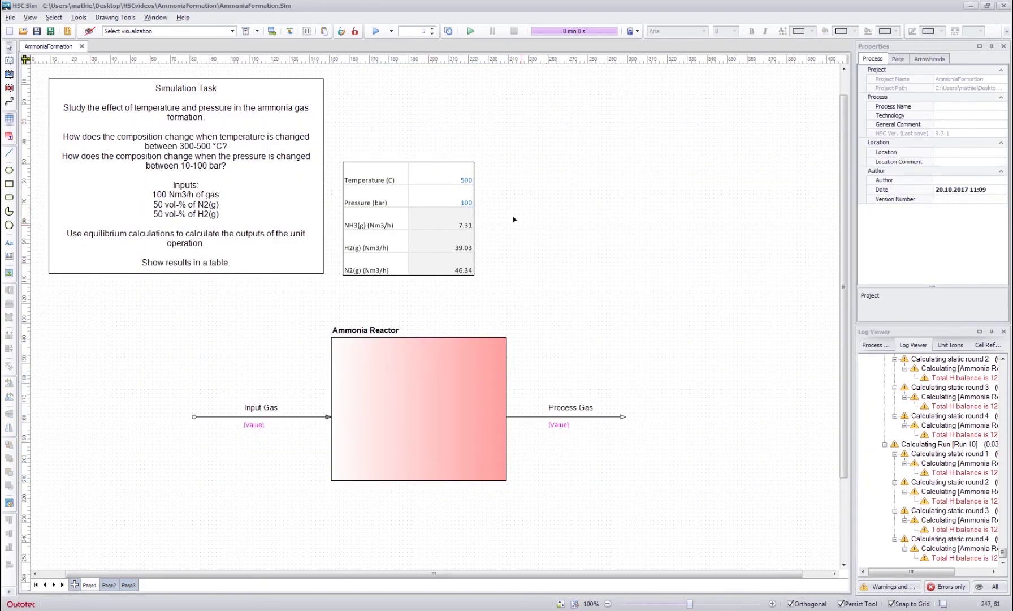